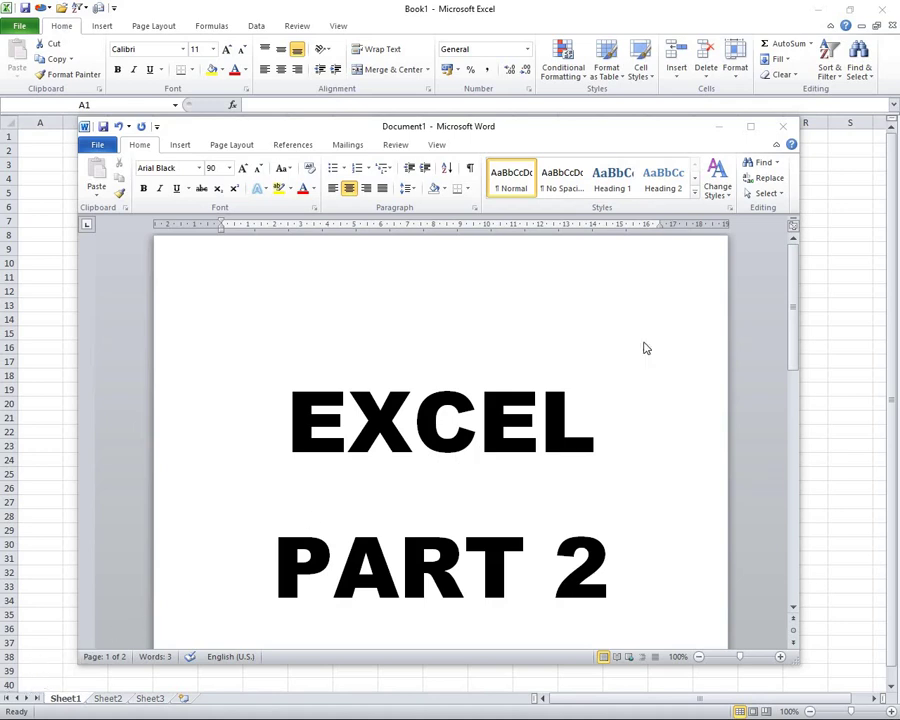
# Step: Start a new empty line directly below the PART 2 title in Word
pyautogui.click(720, 129)
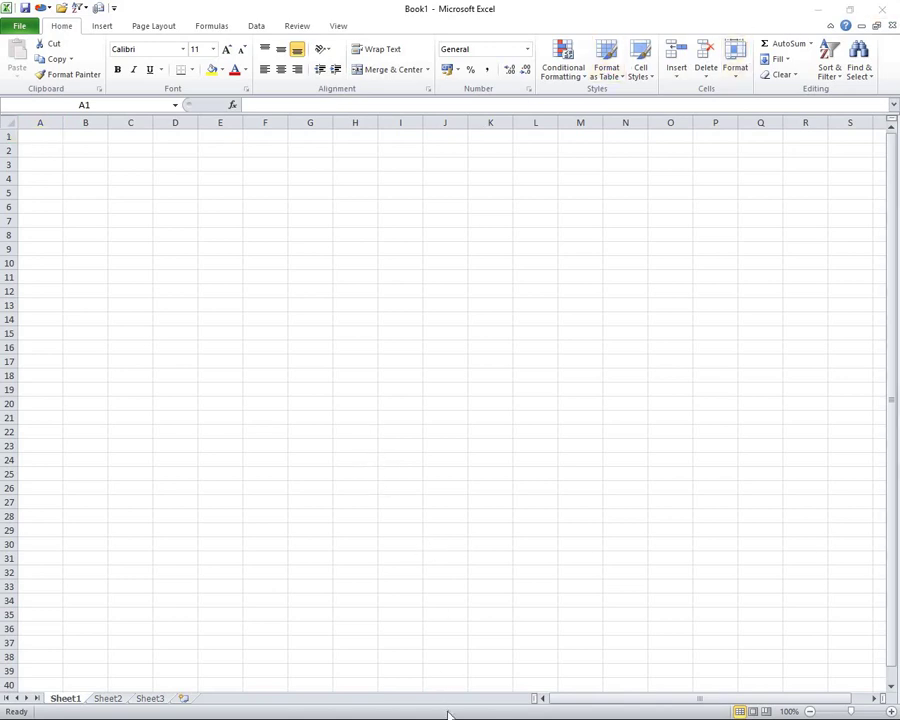
pyautogui.press('super')
pyautogui.press('super')
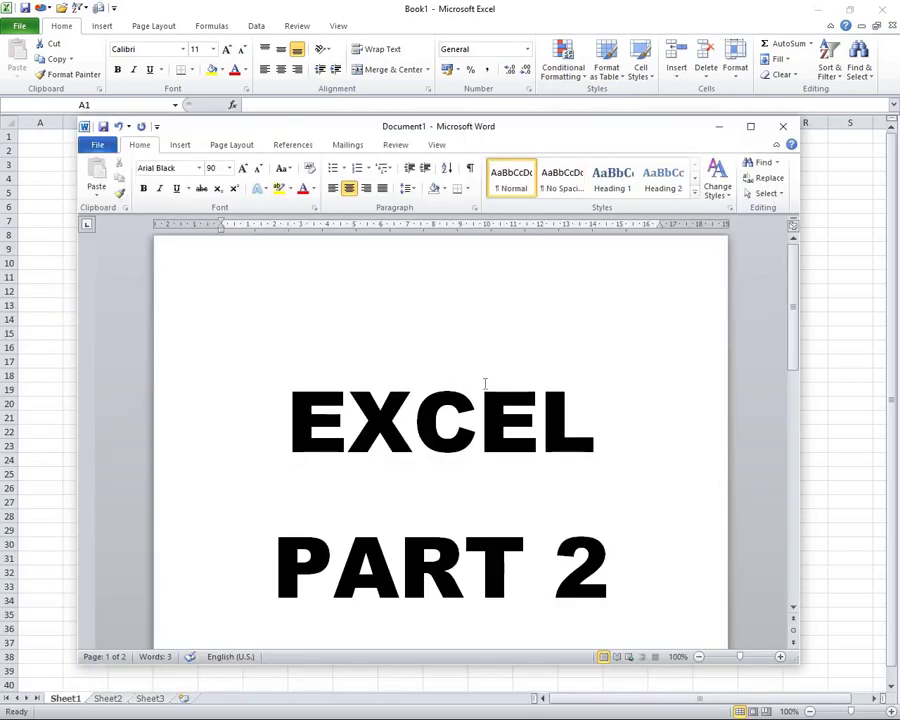
pyautogui.click(618, 523)
pyautogui.scroll(-2, 580, 528)
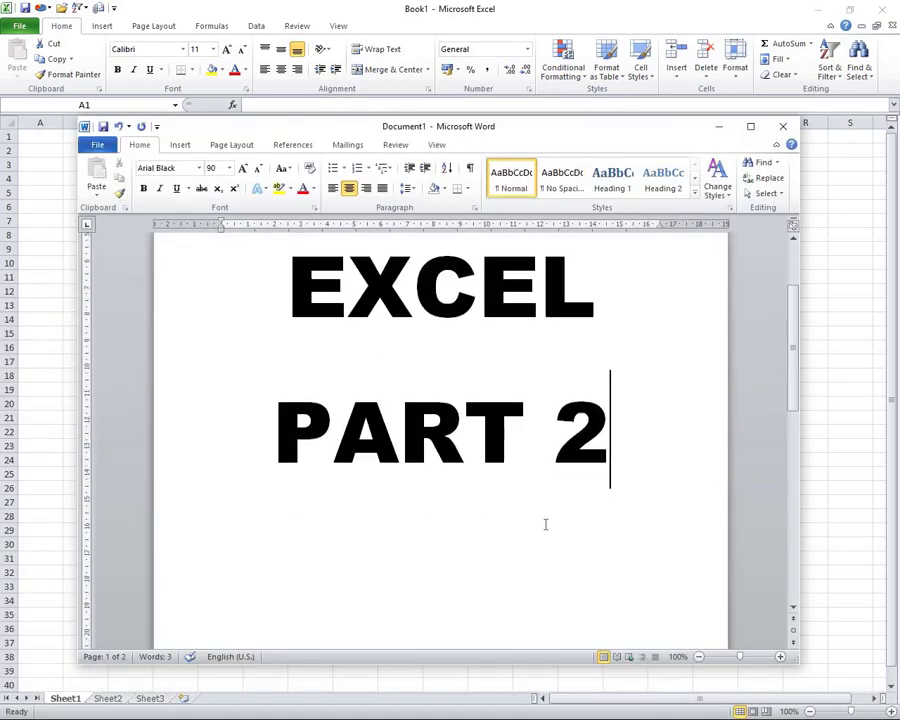
pyautogui.scroll(-2, 420, 480)
pyautogui.press('Return')
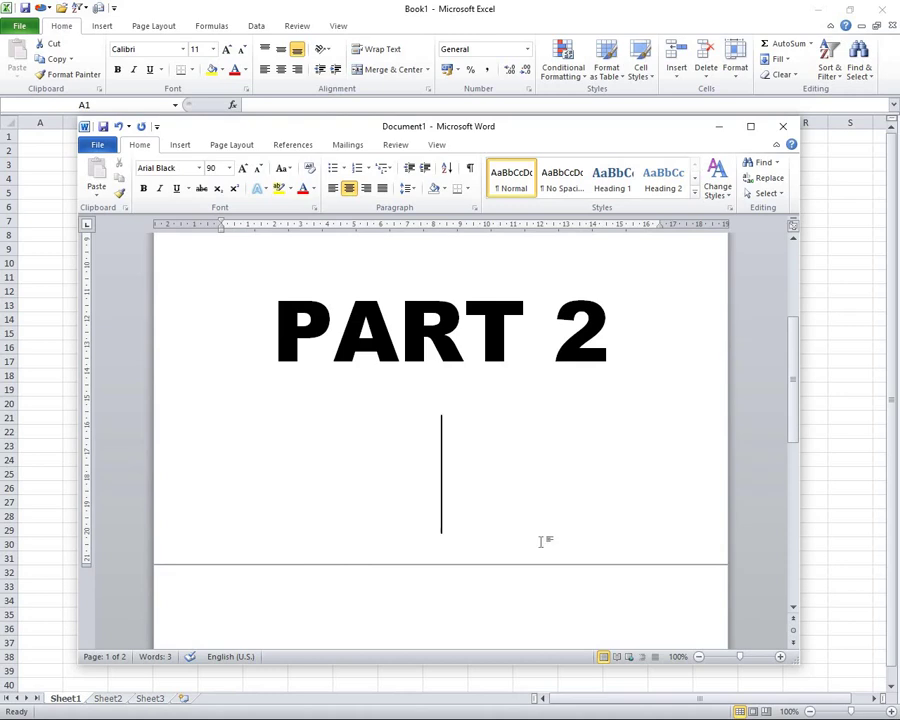
# Step: Shrink the empty line's font to 28 pt and left-align it
pyautogui.tripleClick(540, 535)
pyautogui.click(258, 168)
pyautogui.click(258, 168)
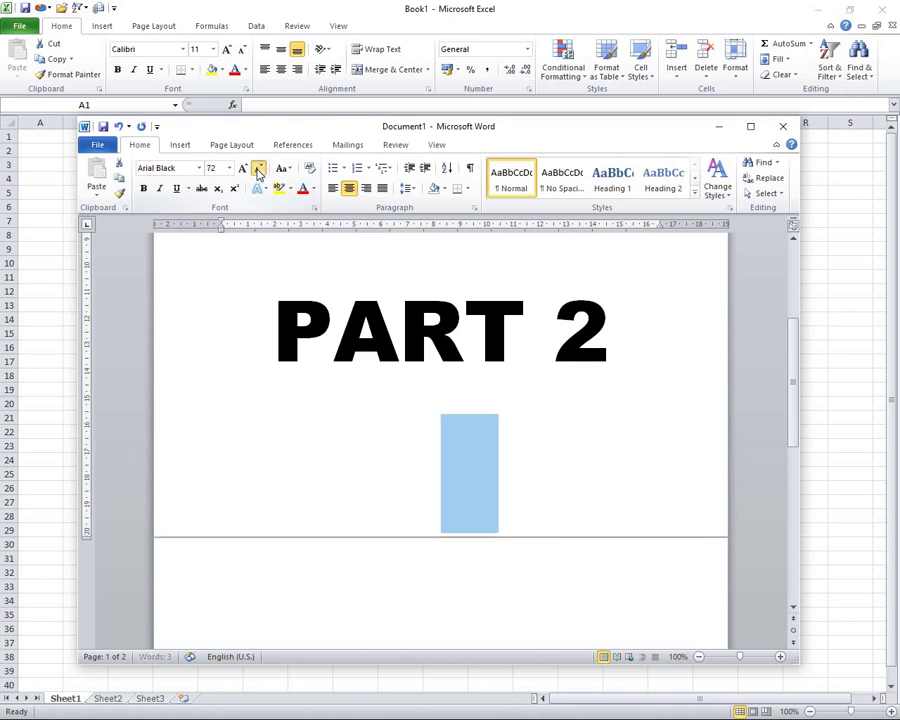
pyautogui.click(258, 168)
pyautogui.click(258, 168)
pyautogui.click(258, 168)
pyautogui.click(455, 426)
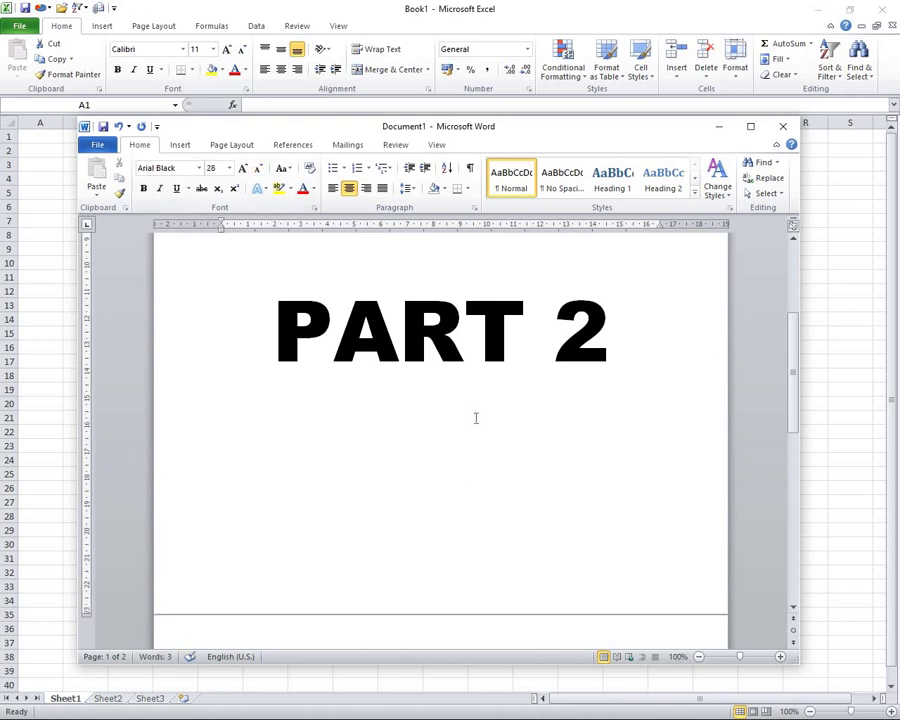
pyautogui.click(288, 114)
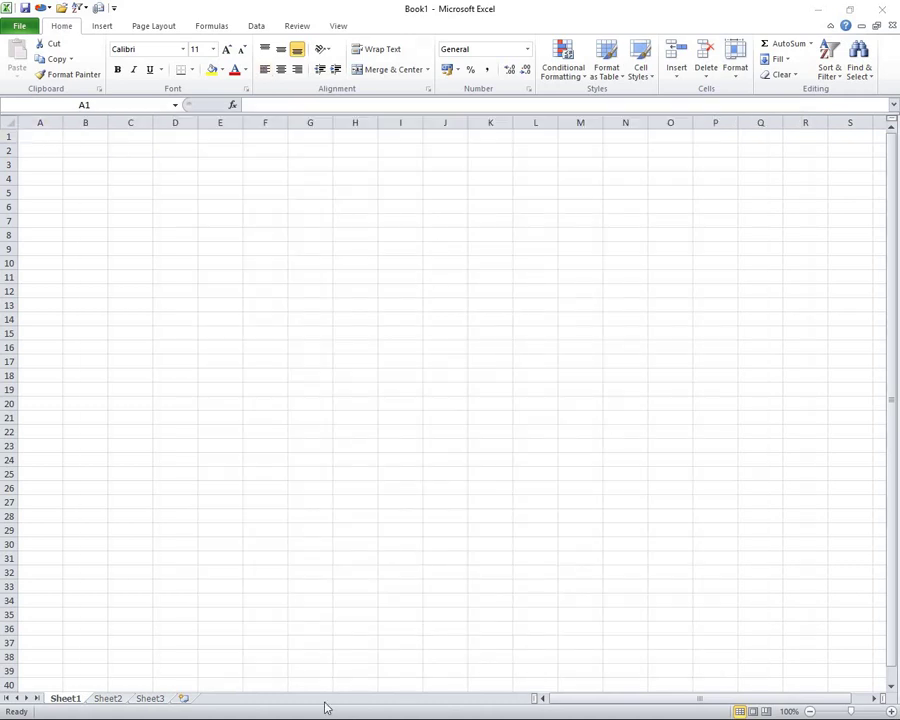
pyautogui.press('super')
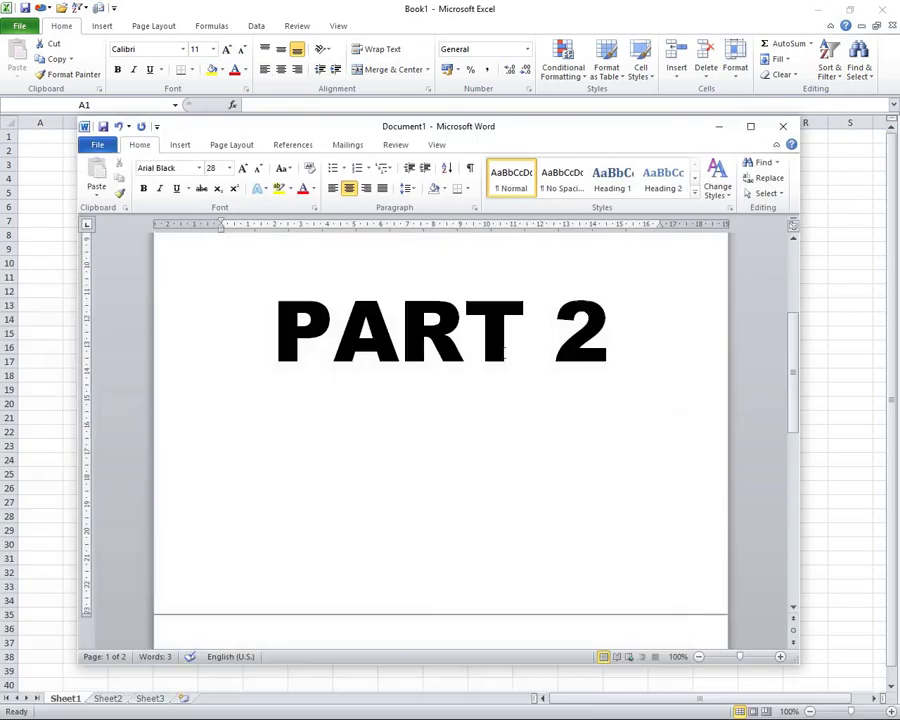
pyautogui.hotkey('ctrl', 'l')
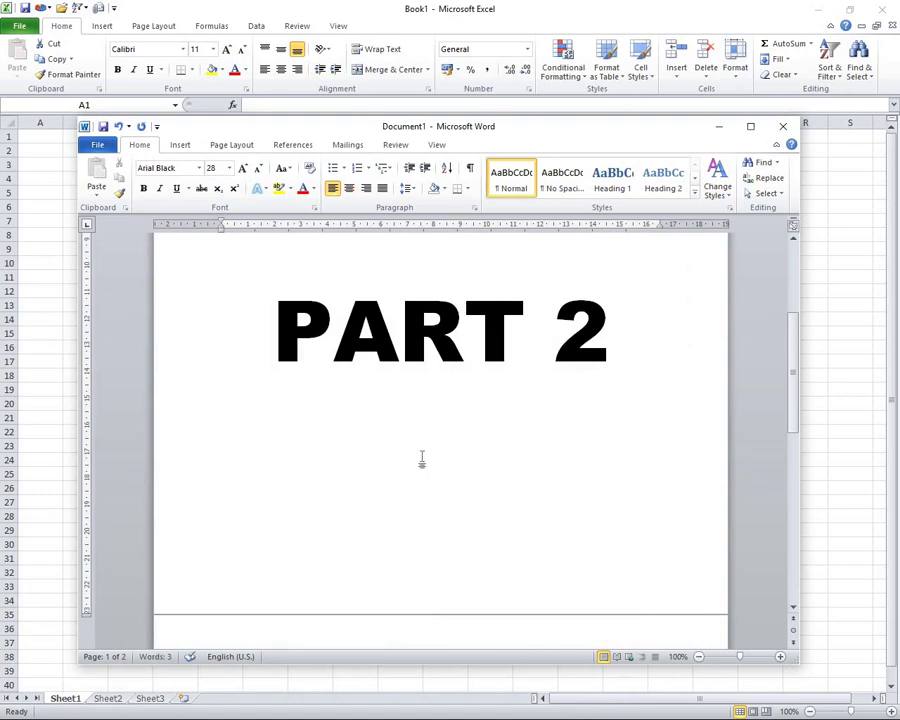
# Step: Type the labels 'COLUM:' and 'ROWS:' on two lines under PART 2
pyautogui.write('COLI,')
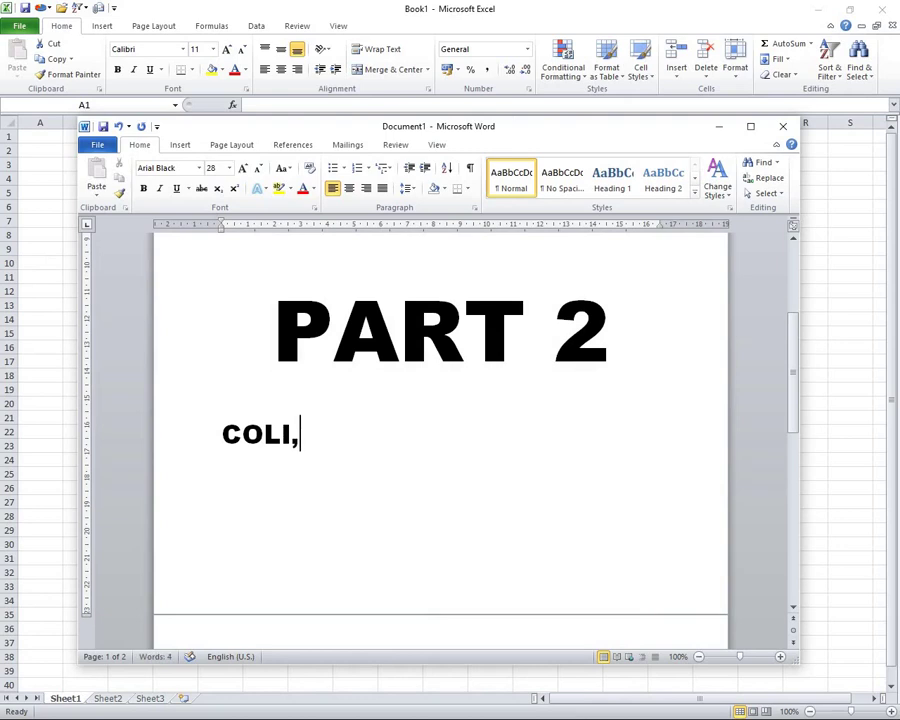
pyautogui.press('BackSpace')
pyautogui.press('BackSpace')
pyautogui.write('UM')
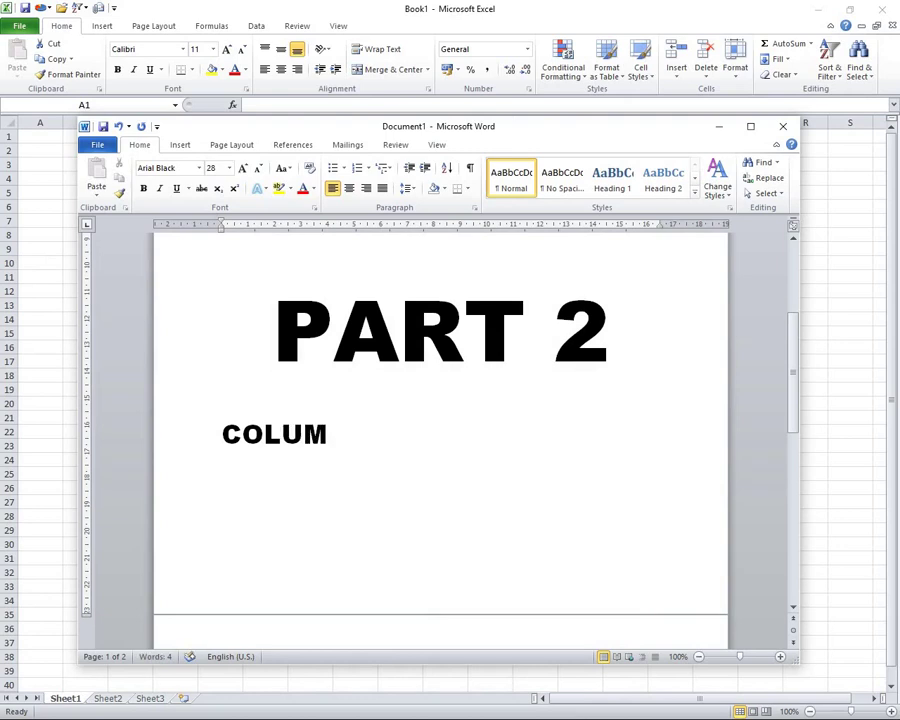
pyautogui.write(':')
pyautogui.press('Return')
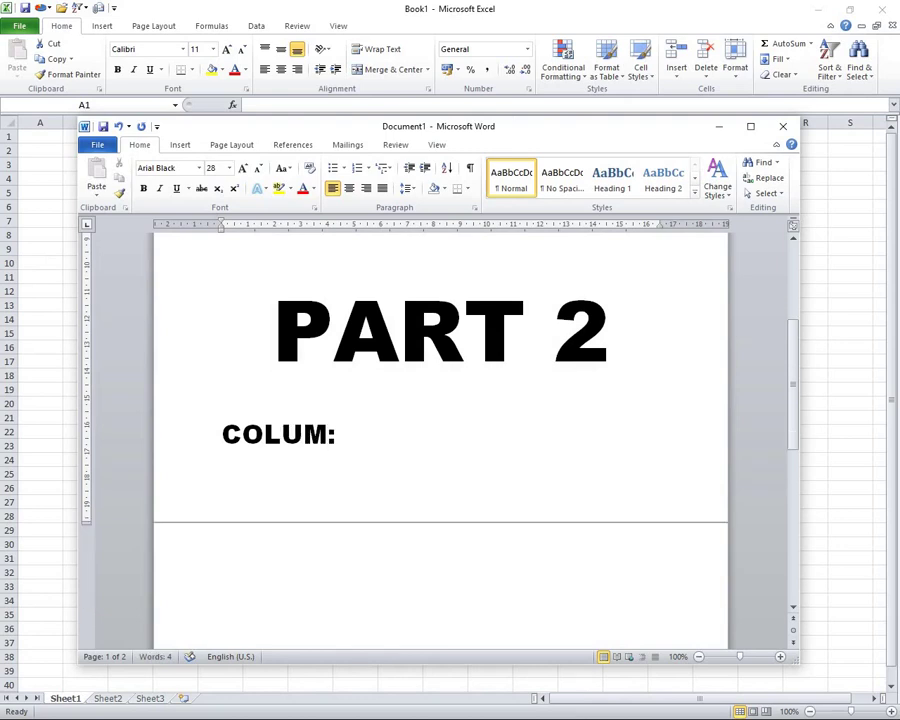
pyautogui.write('RO')
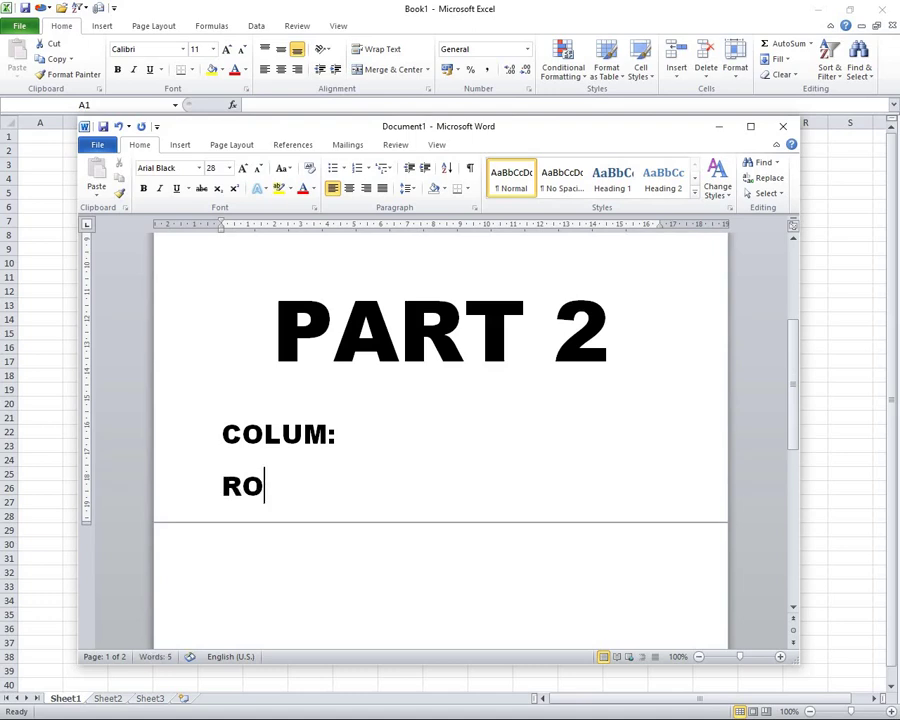
pyautogui.write('WS')
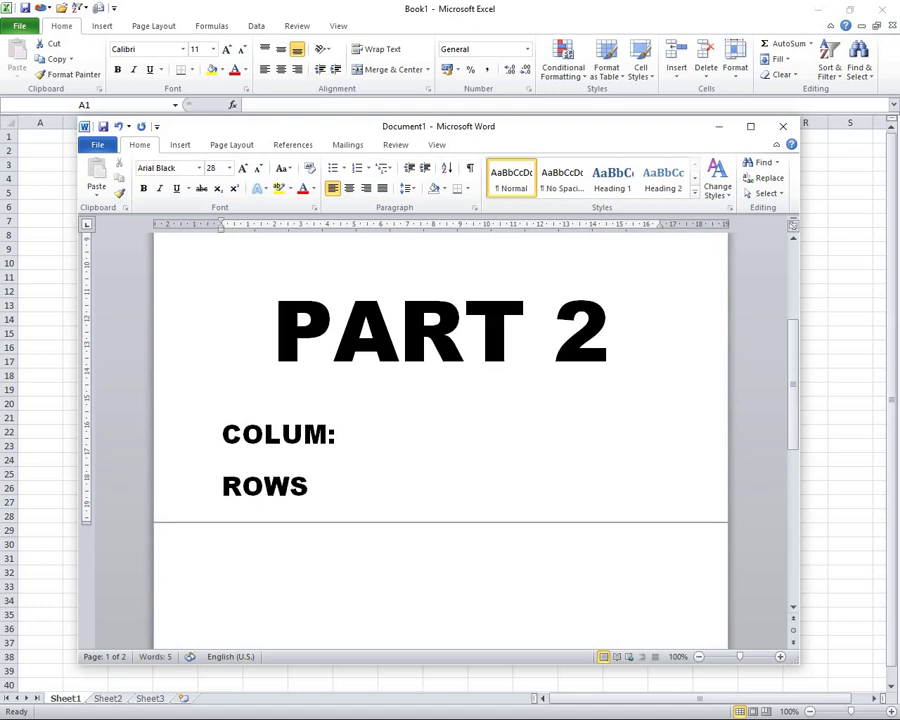
pyautogui.write(':')
# Step: Complete the definitions: COLUM 'lines represented by letters' and ROWS 'line represented by numbers'
pyautogui.click(362, 434)
pyautogui.write('LINES')
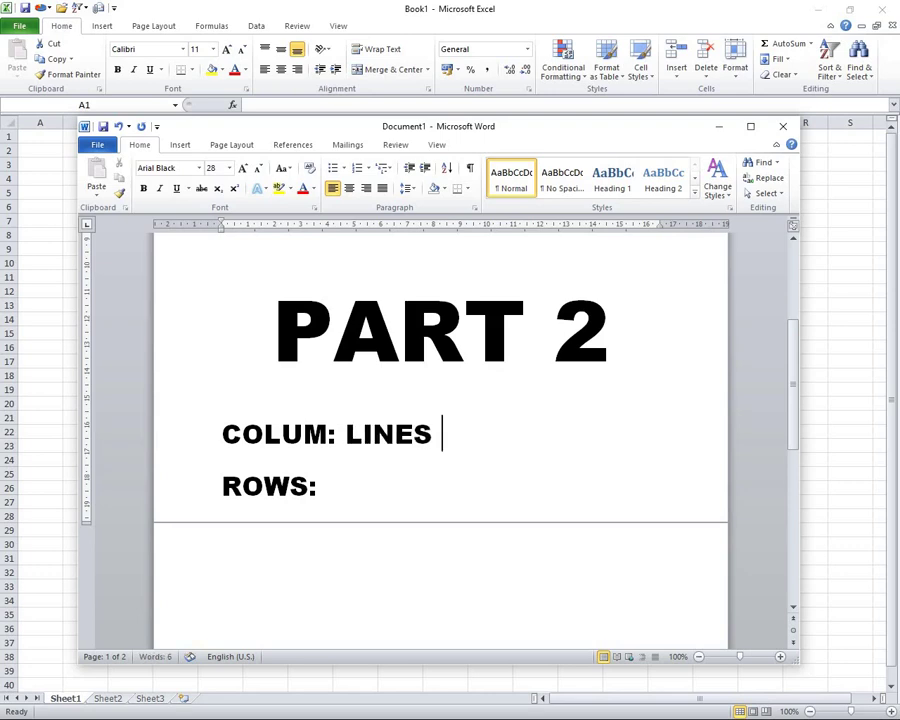
pyautogui.press('BackSpace')
pyautogui.press('BackSpace')
pyautogui.press('BackSpace')
pyautogui.press('BackSpace')
pyautogui.press('BackSpace')
pyautogui.write('li')
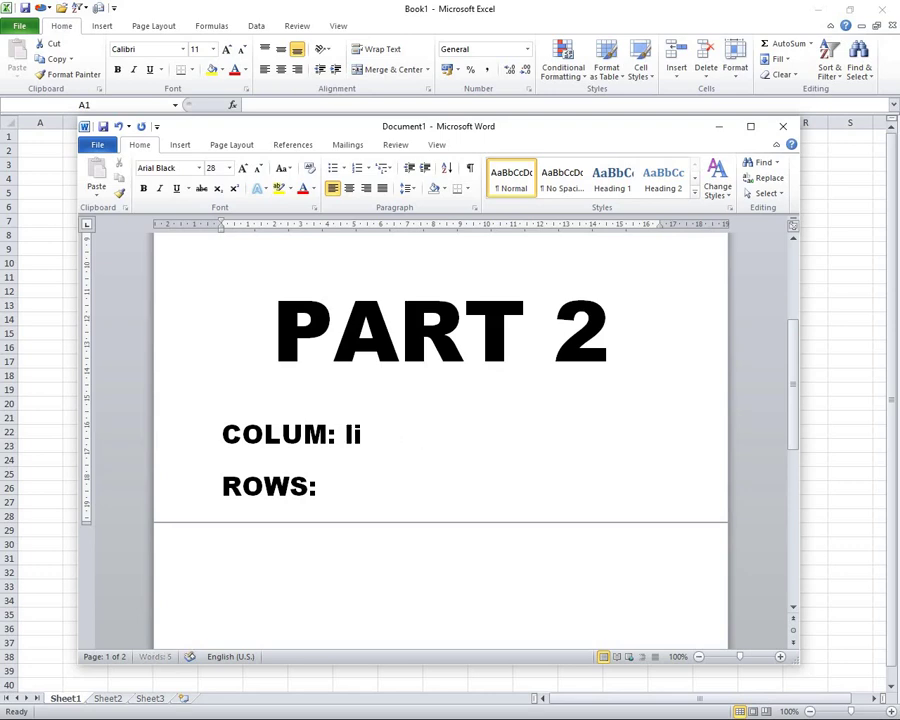
pyautogui.write('nes re')
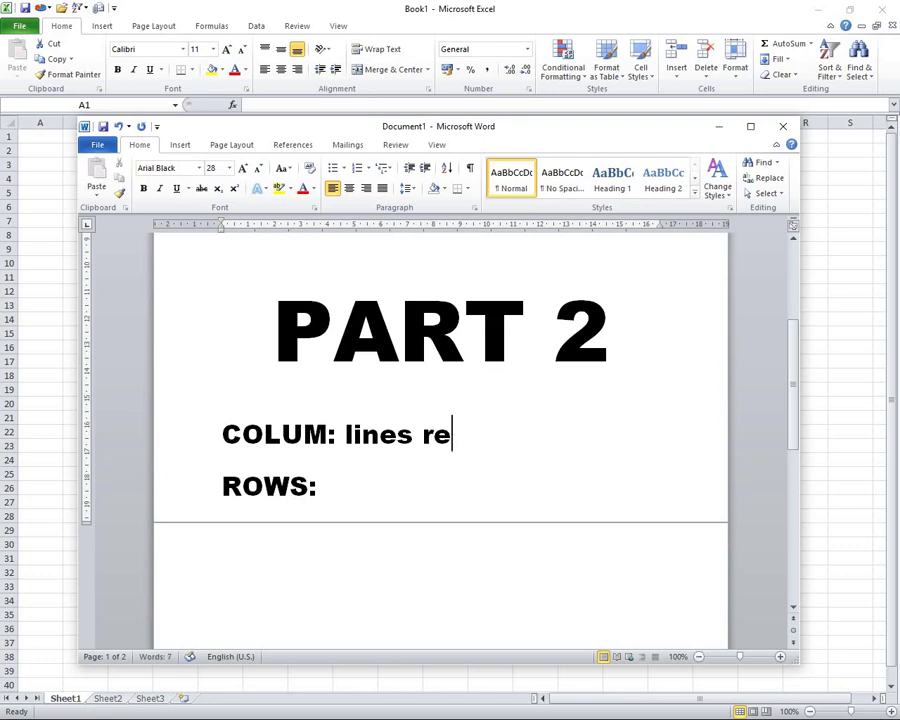
pyautogui.write('present')
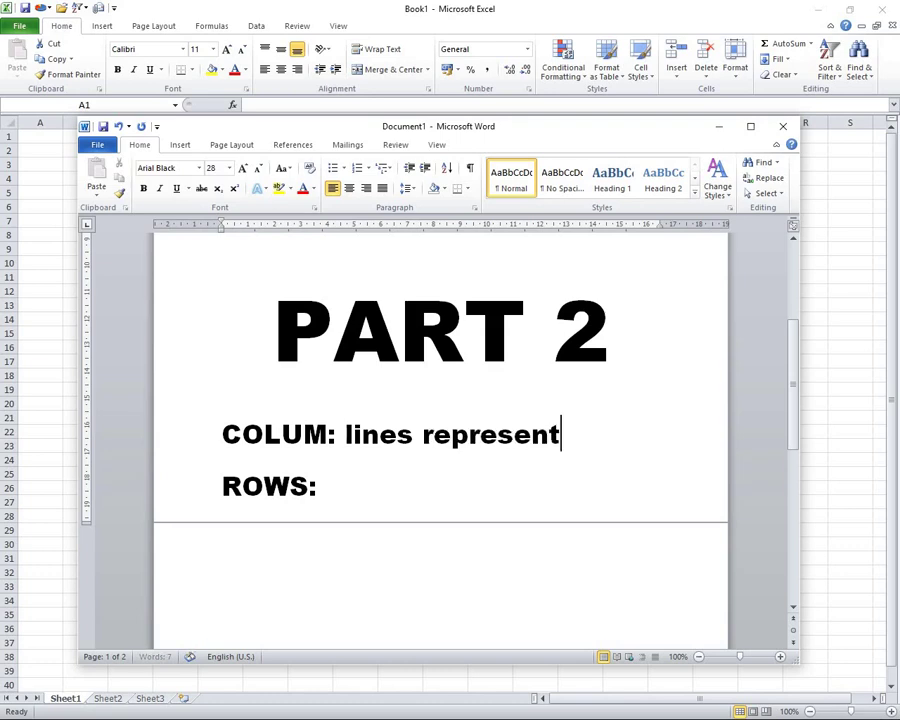
pyautogui.write('ed by ')
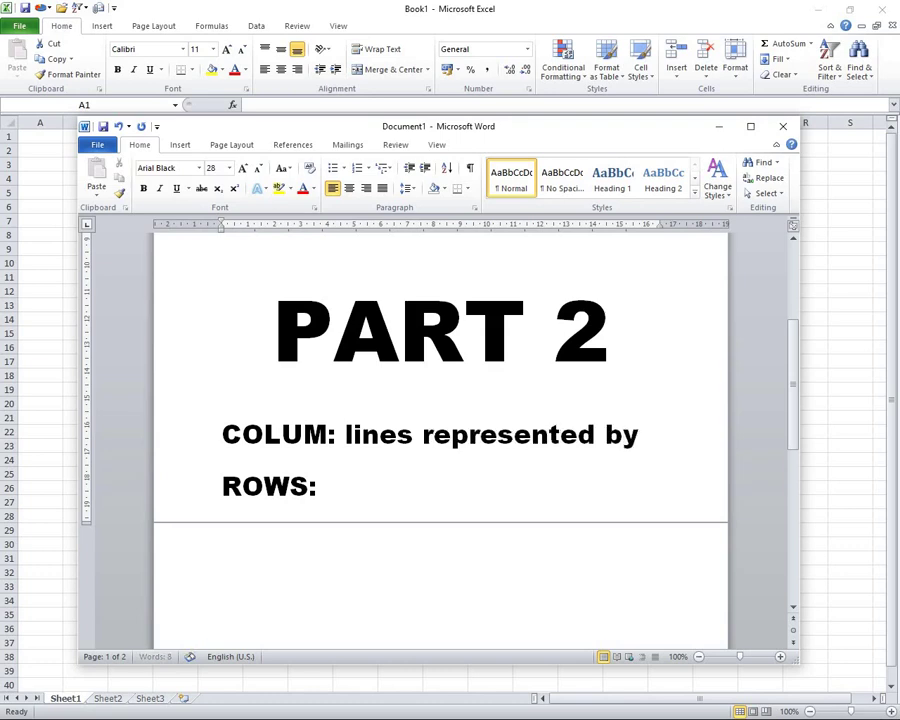
pyautogui.write('llet')
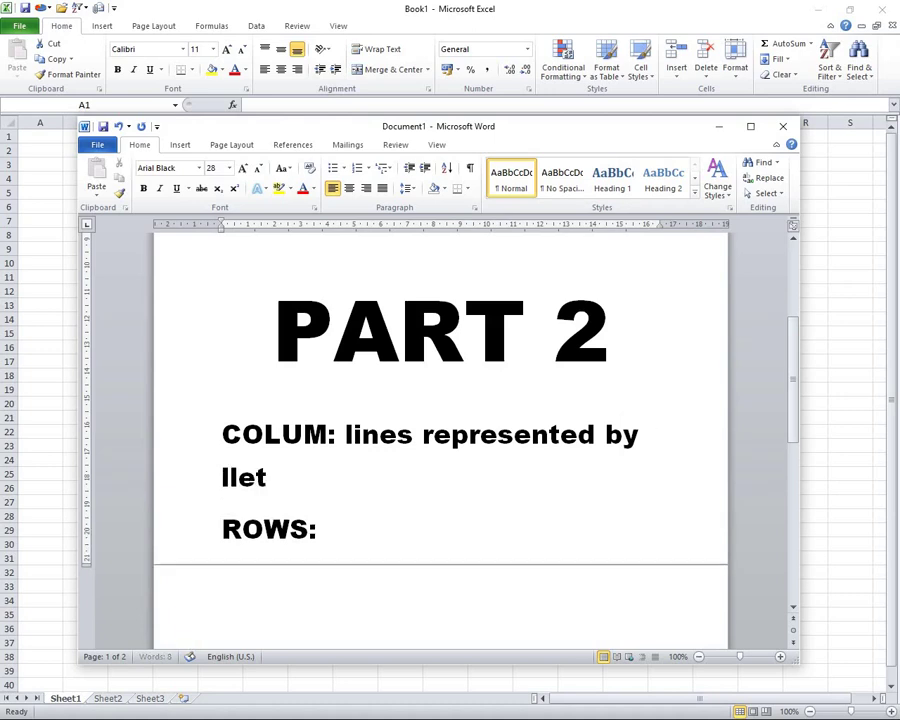
pyautogui.write('a')
pyautogui.press('BackSpace')
pyautogui.press('BackSpace')
pyautogui.press('BackSpace')
pyautogui.press('BackSpace')
pyautogui.press('BackSpace')
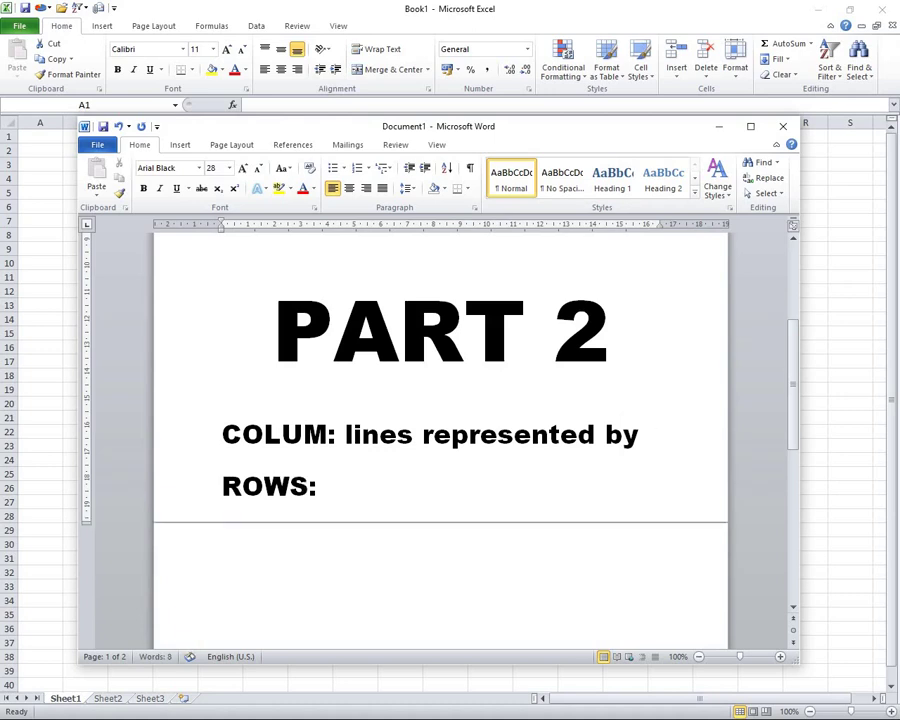
pyautogui.write('latters')
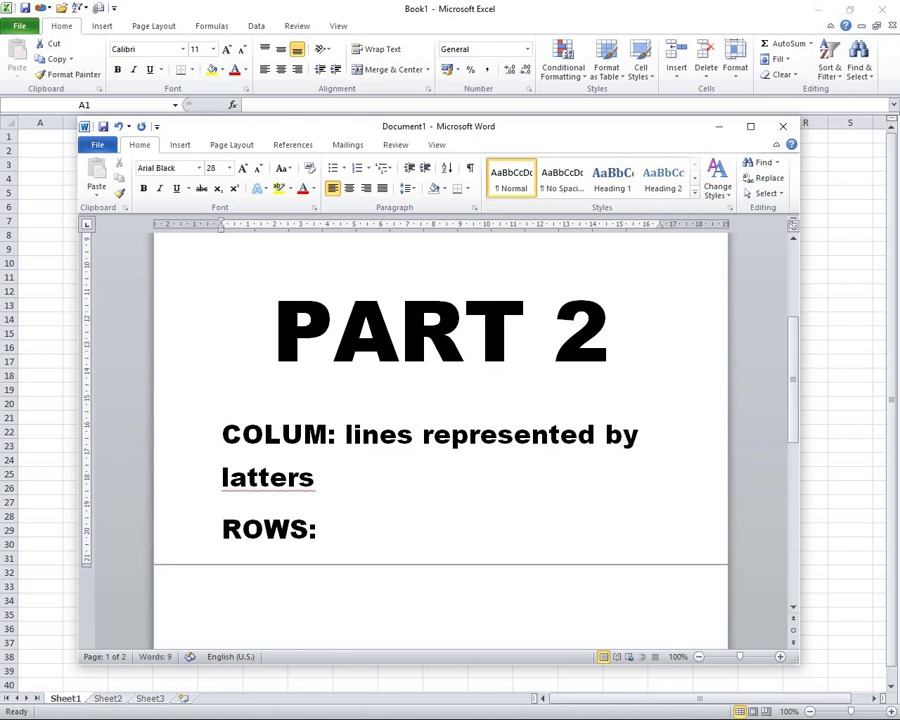
pyautogui.rightClick(259, 477)
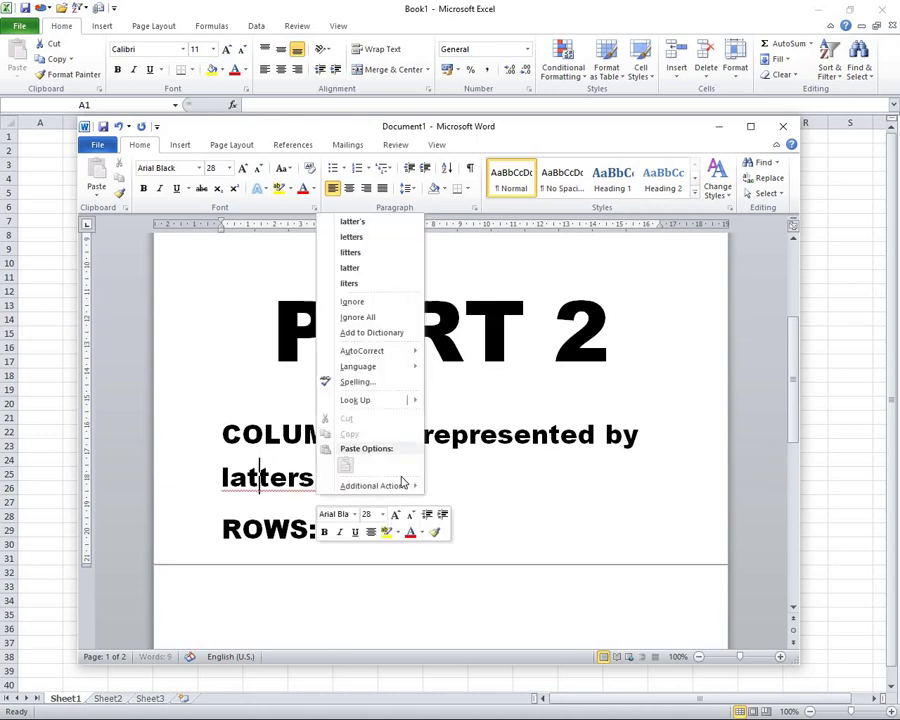
pyautogui.click(371, 238)
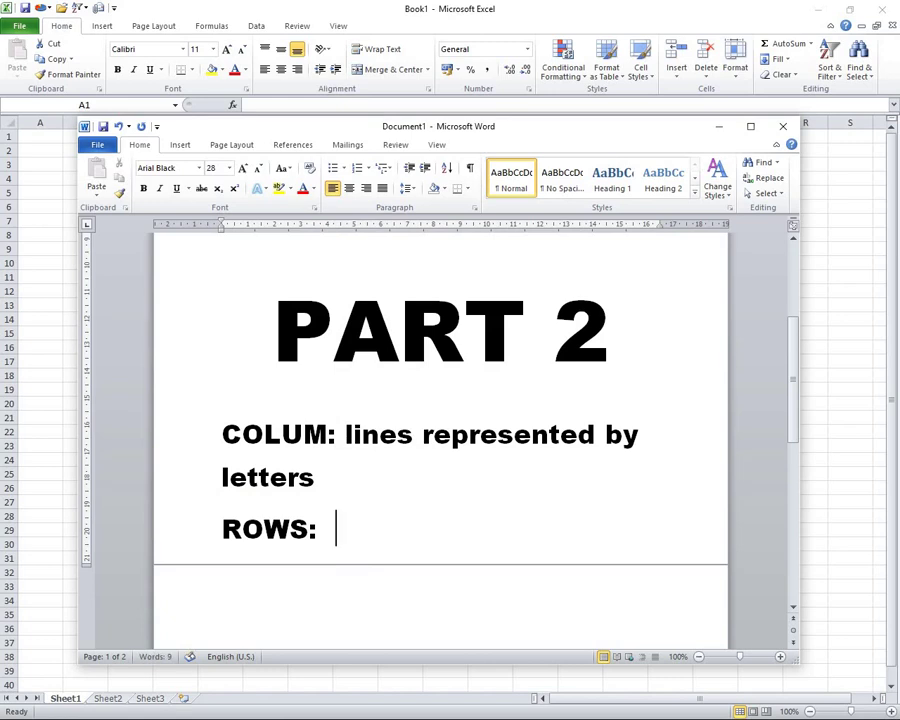
pyautogui.write('line ')
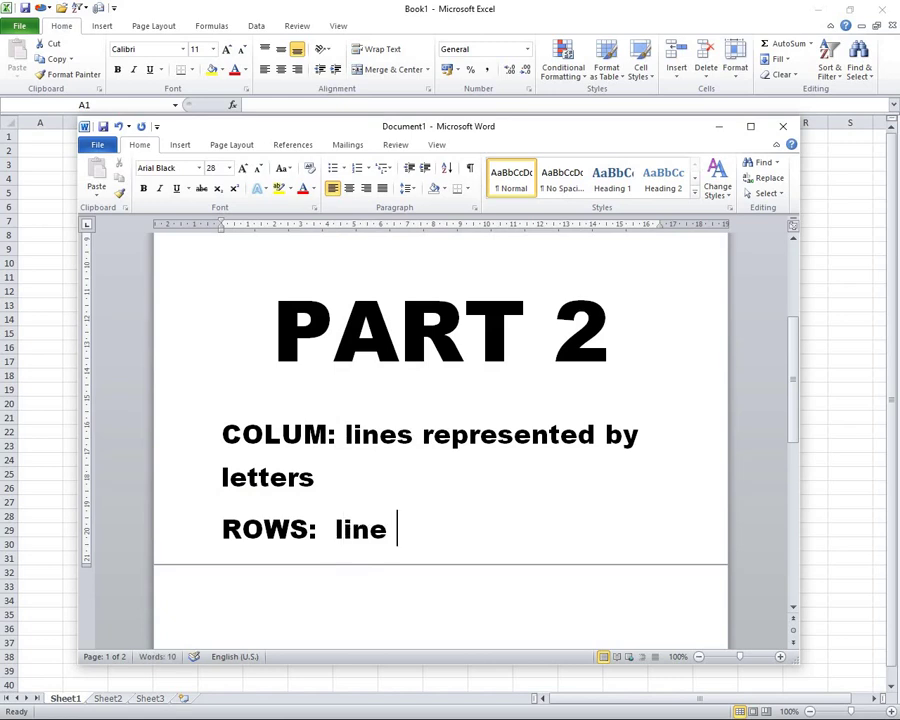
pyautogui.write('rep')
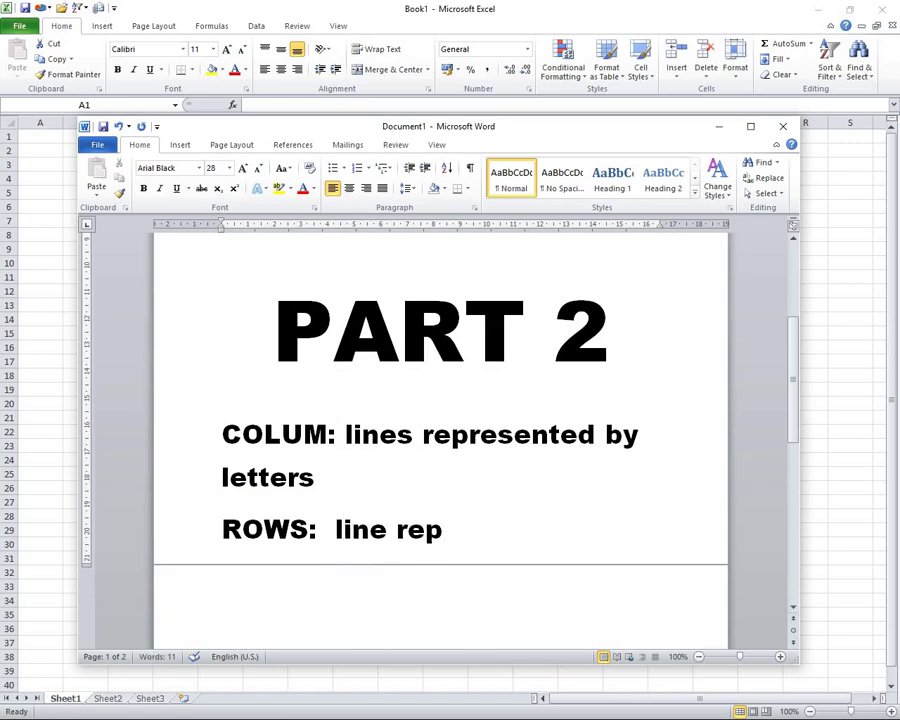
pyautogui.write('resented ')
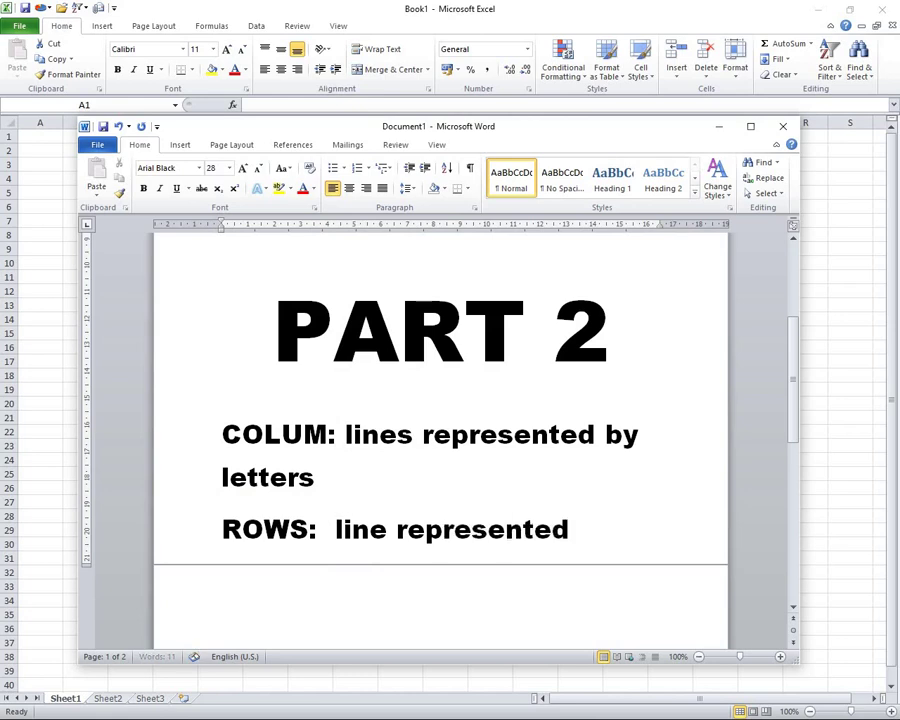
pyautogui.write('by ')
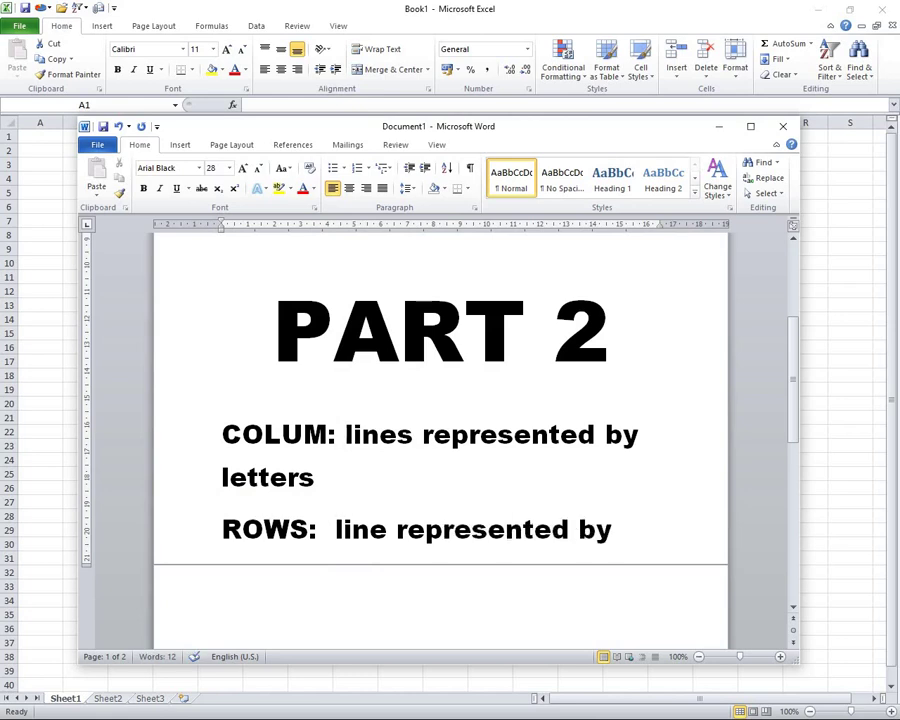
pyautogui.write('numb')
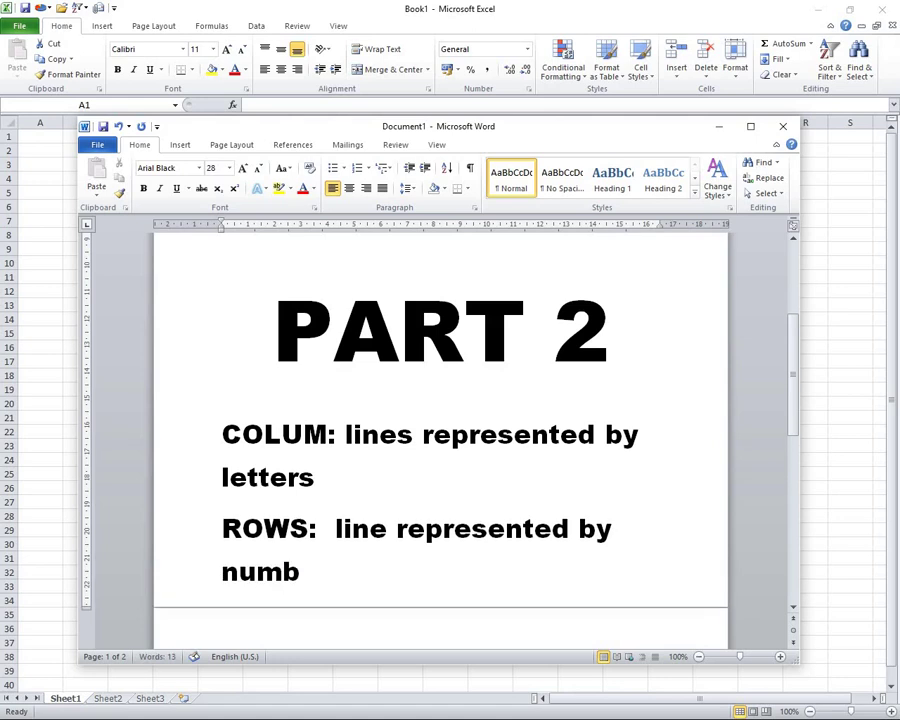
pyautogui.write('ers')
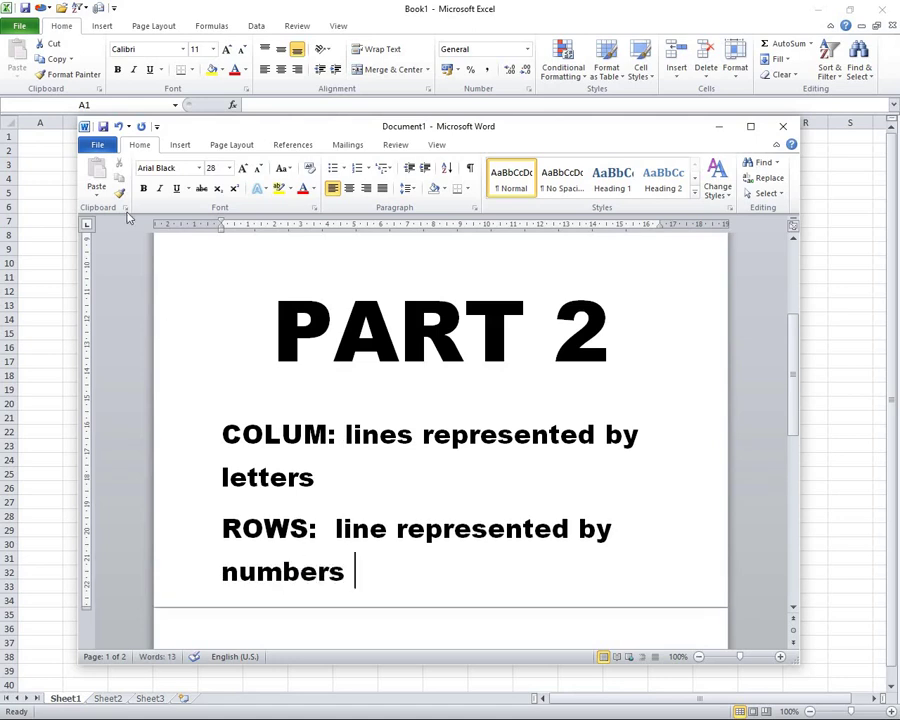
# Step: Back in Excel, select columns B through H one by one as examples
pyautogui.click(110, 130)
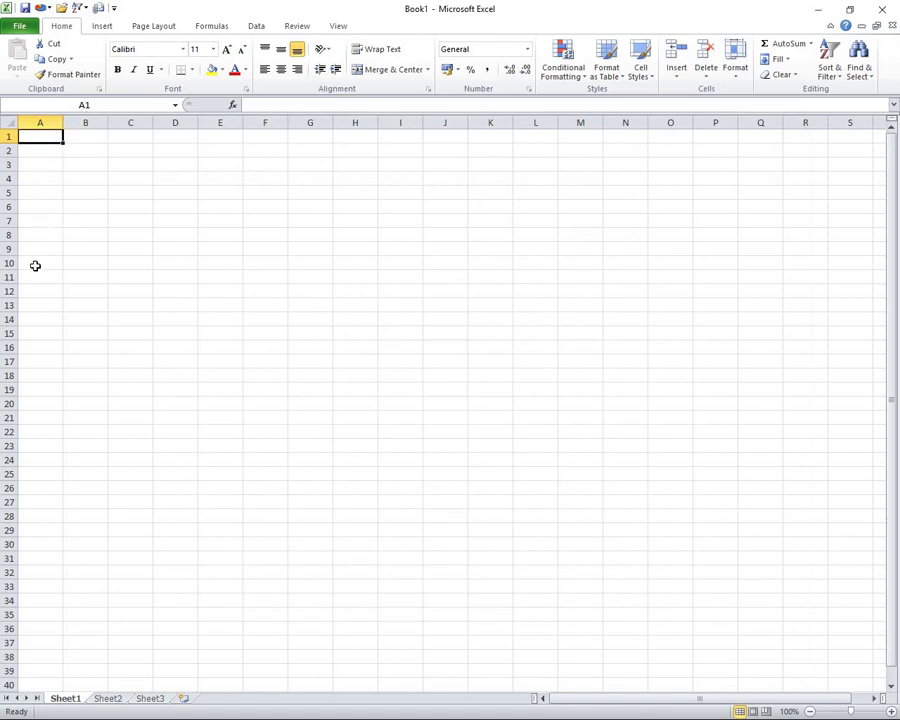
pyautogui.click(85, 122)
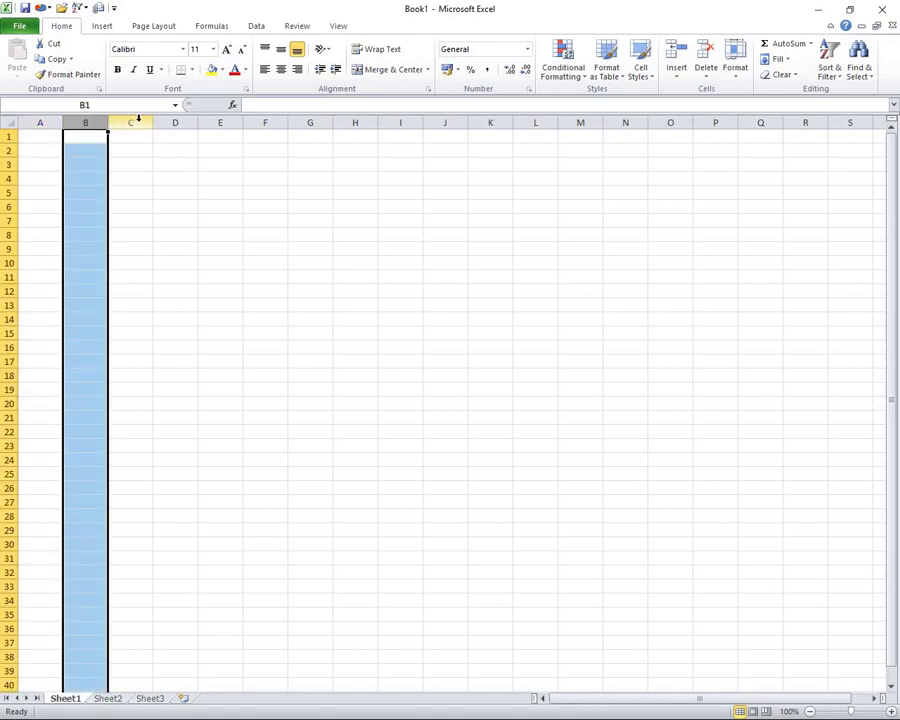
pyautogui.click(134, 121)
pyautogui.click(192, 121)
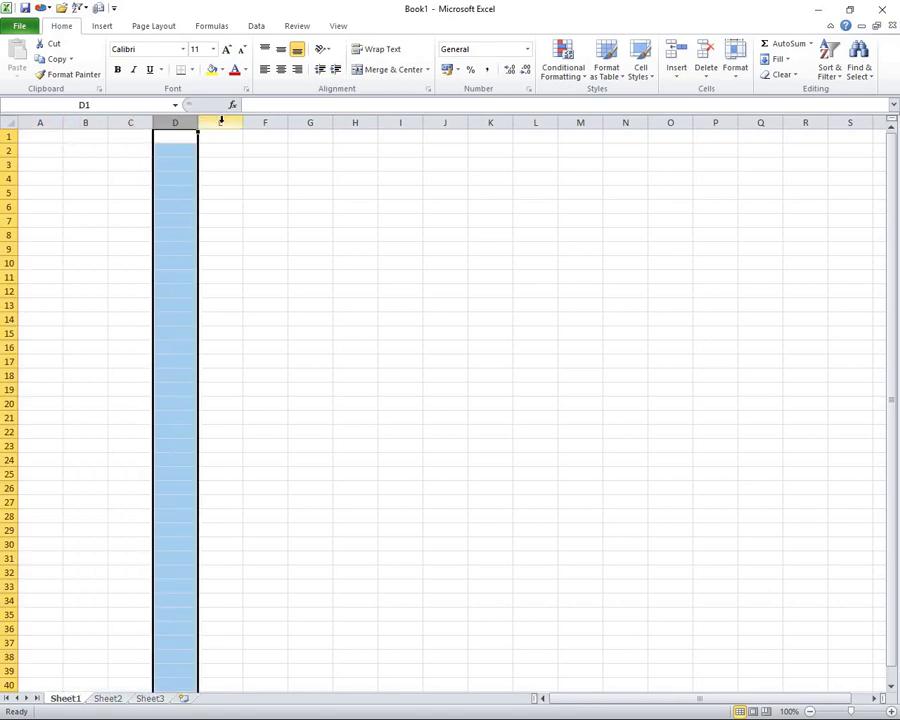
pyautogui.click(225, 120)
pyautogui.click(282, 120)
pyautogui.click(312, 121)
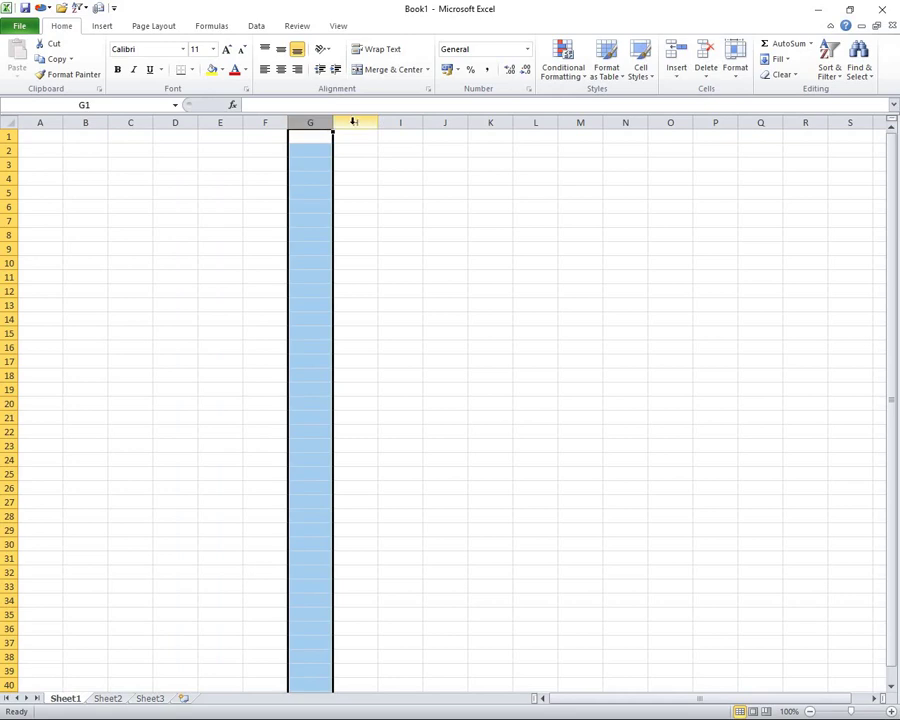
pyautogui.click(353, 120)
# Step: Select row 1, then cells C7, A1 and A3, and bring up the Start menu
pyautogui.click(9, 136)
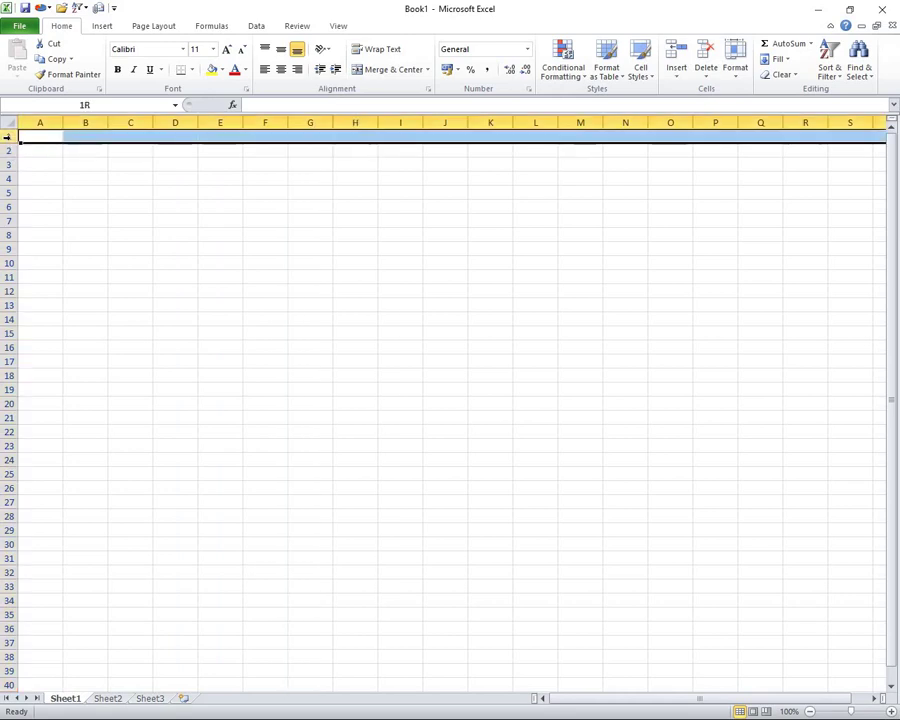
pyautogui.click(12, 157)
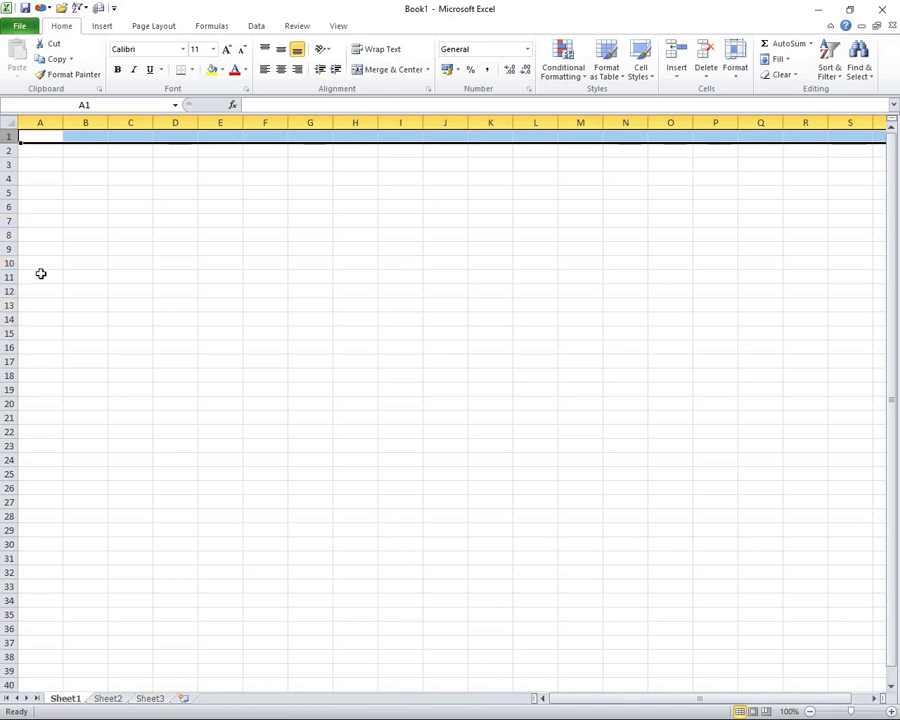
pyautogui.click(130, 223)
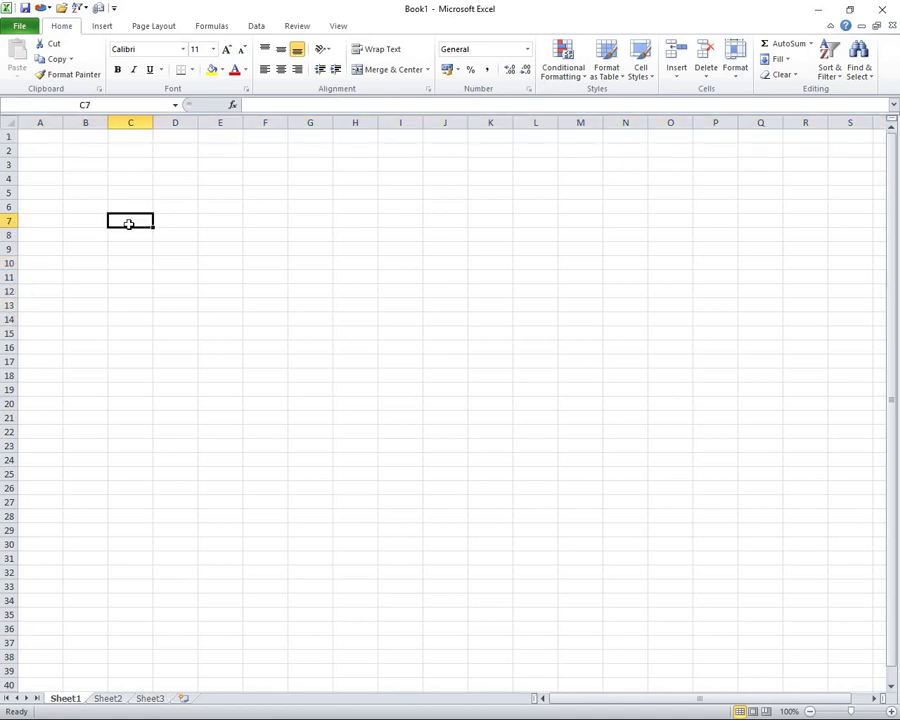
pyautogui.click(36, 135)
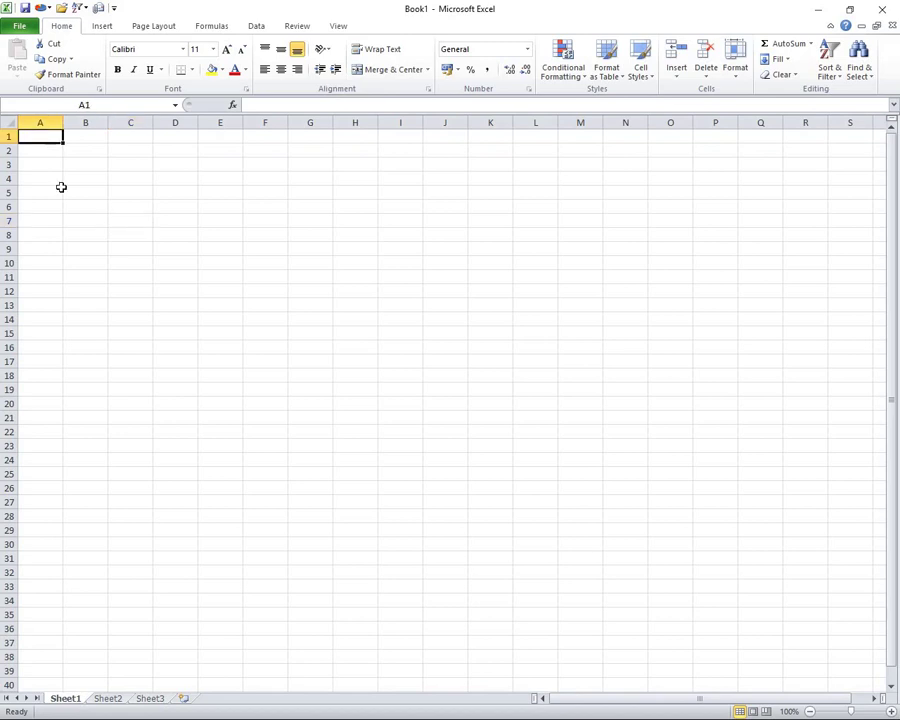
pyautogui.click(57, 163)
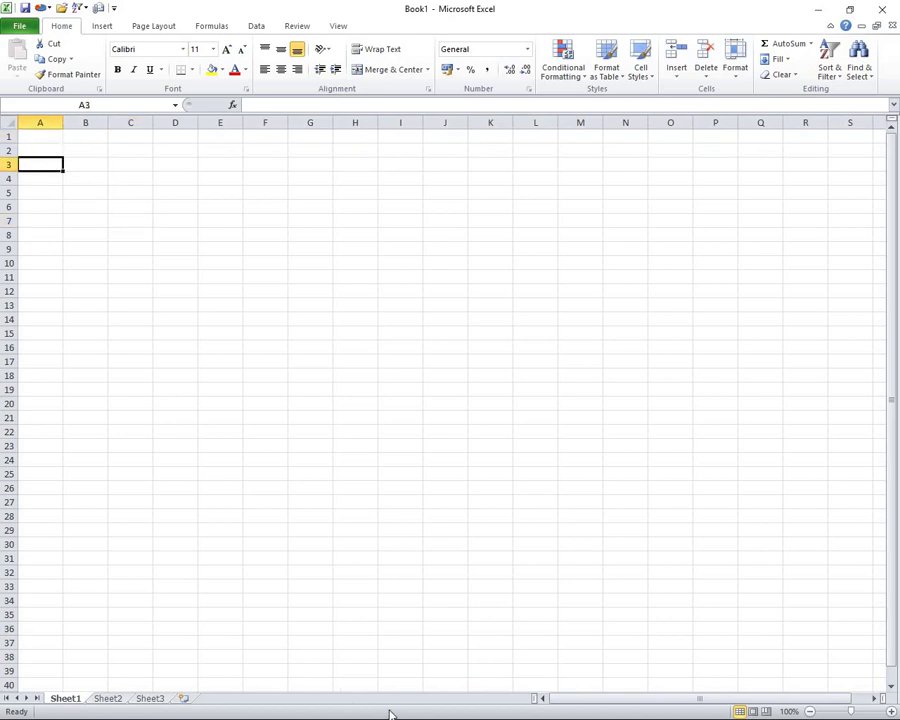
pyautogui.press('super')
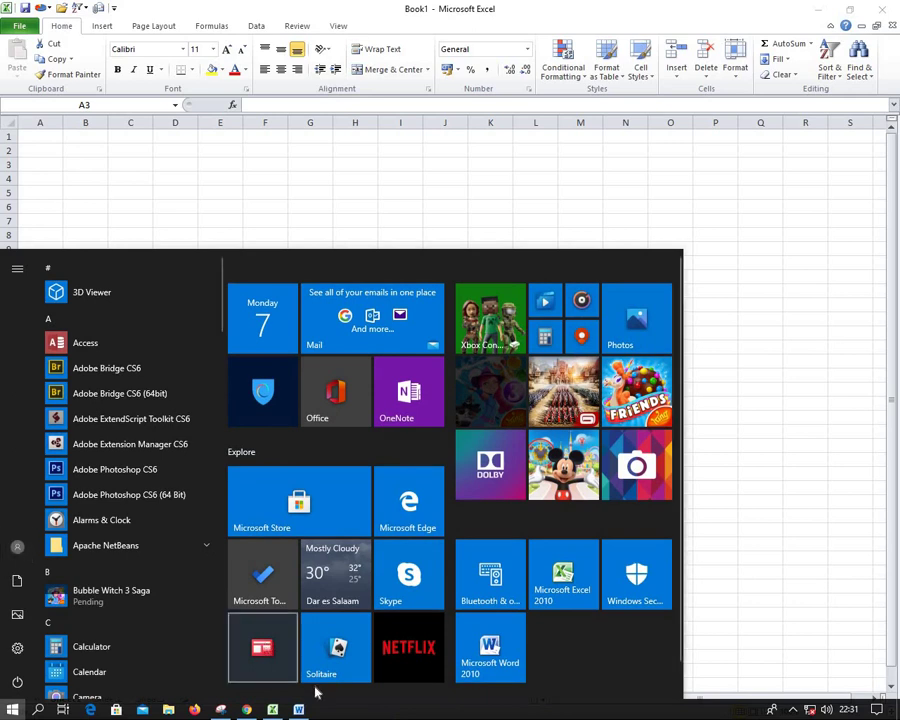
# Step: In Word, type 'CELL: Singe box in excel sheet' at the start of page 2
pyautogui.click(298, 709)
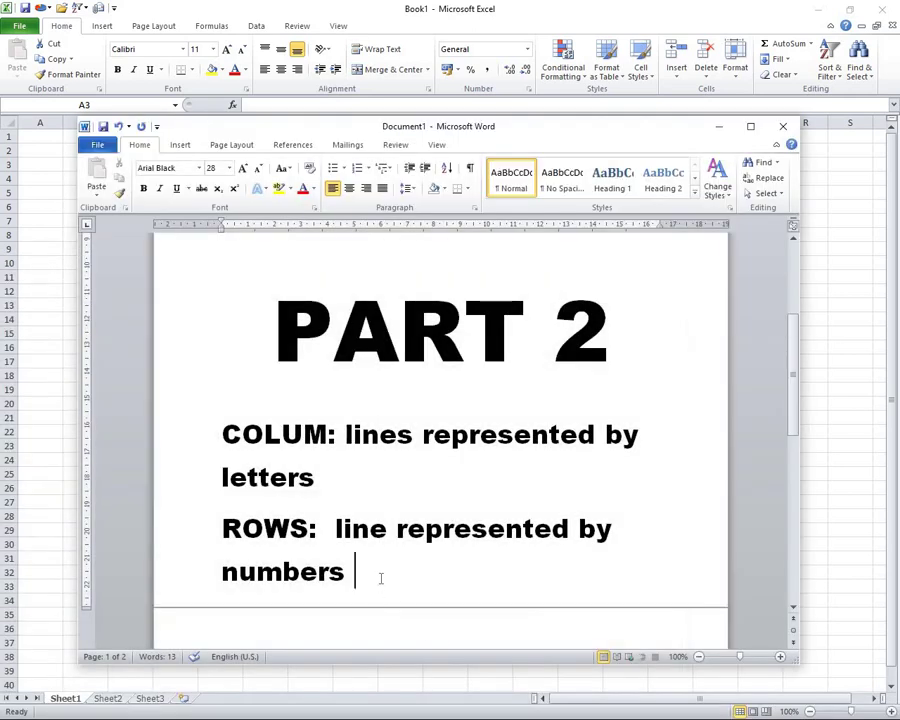
pyautogui.scroll(-3, 380, 578)
pyautogui.press('Down')
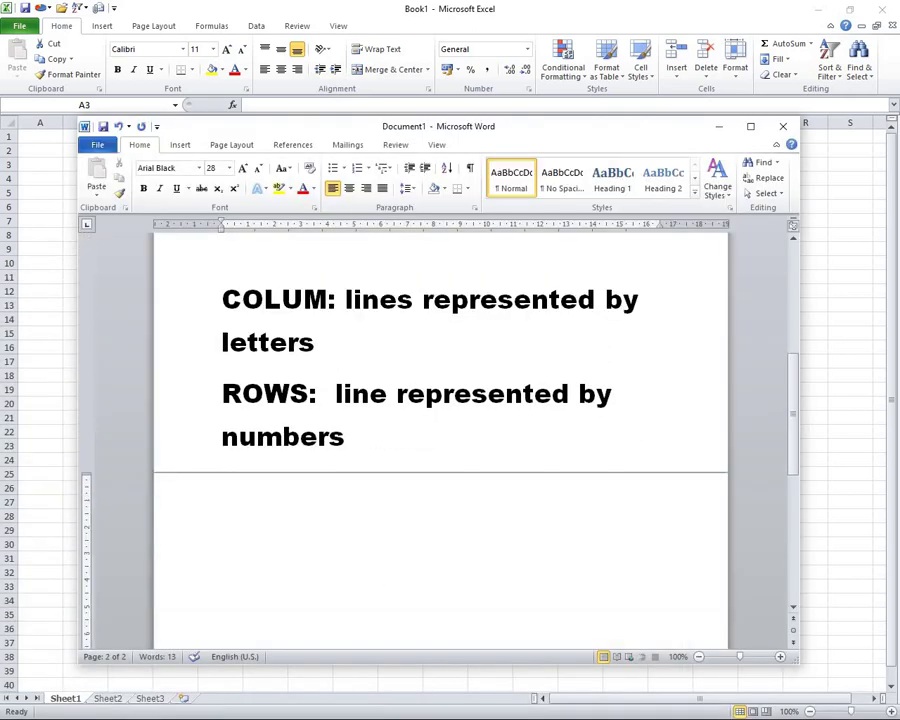
pyautogui.write('COL')
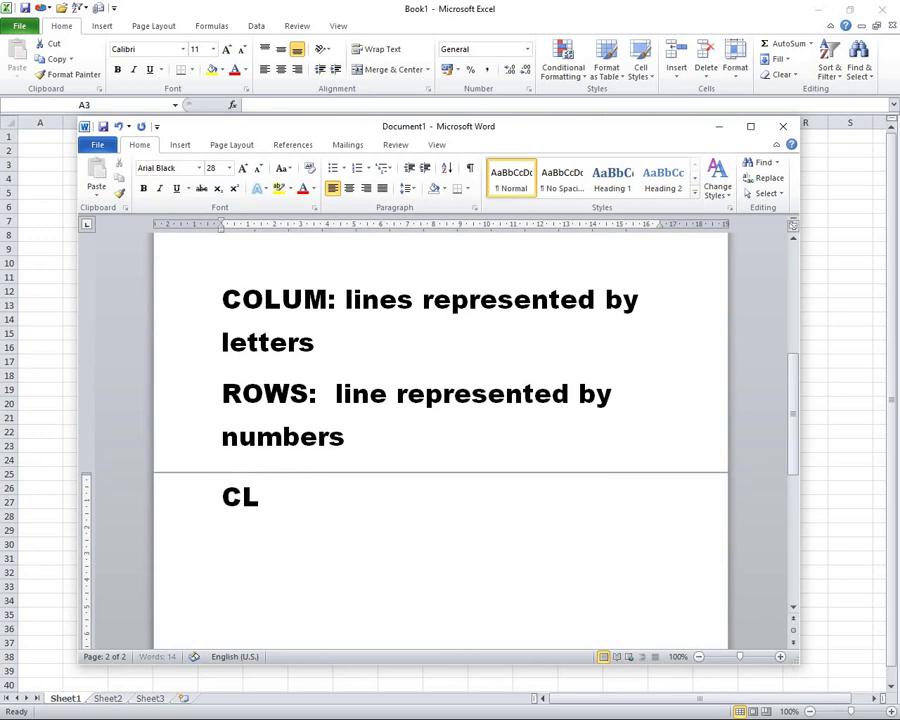
pyautogui.press('BackSpace')
pyautogui.write('ELL')
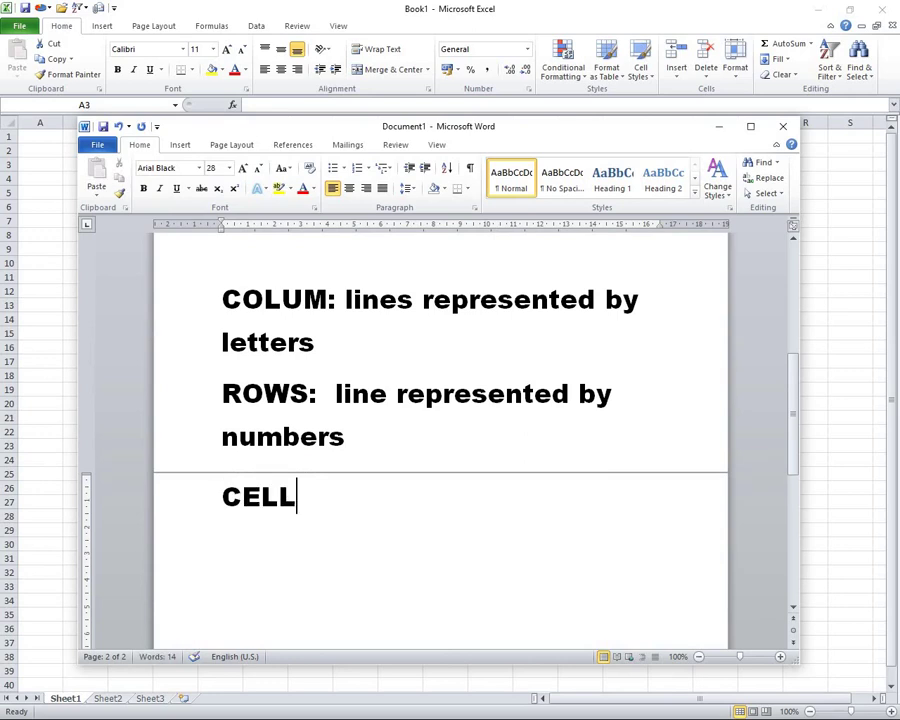
pyautogui.write(': S')
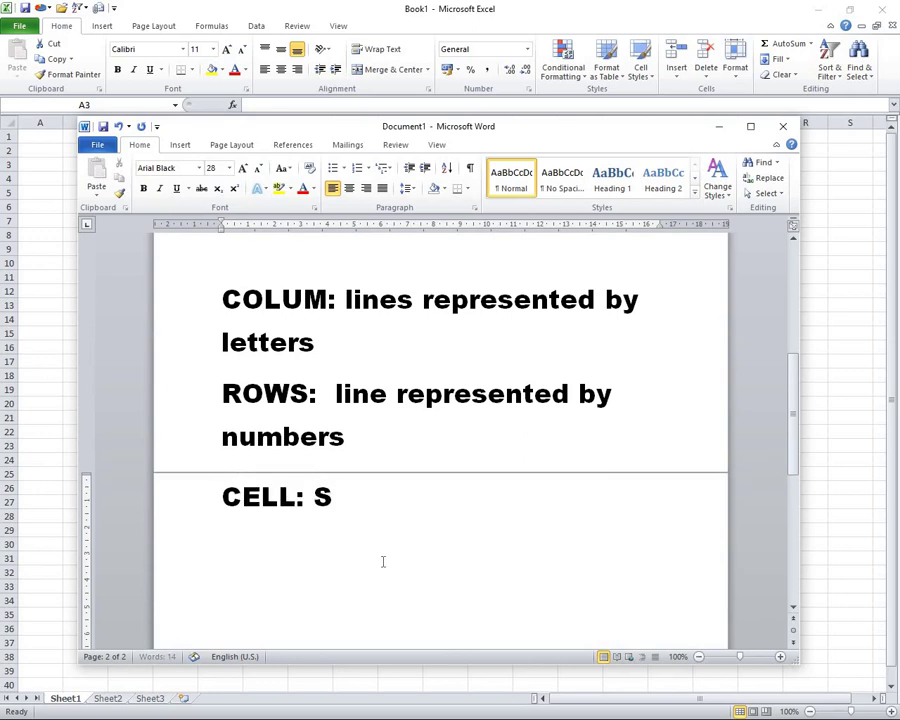
pyautogui.write('inge ')
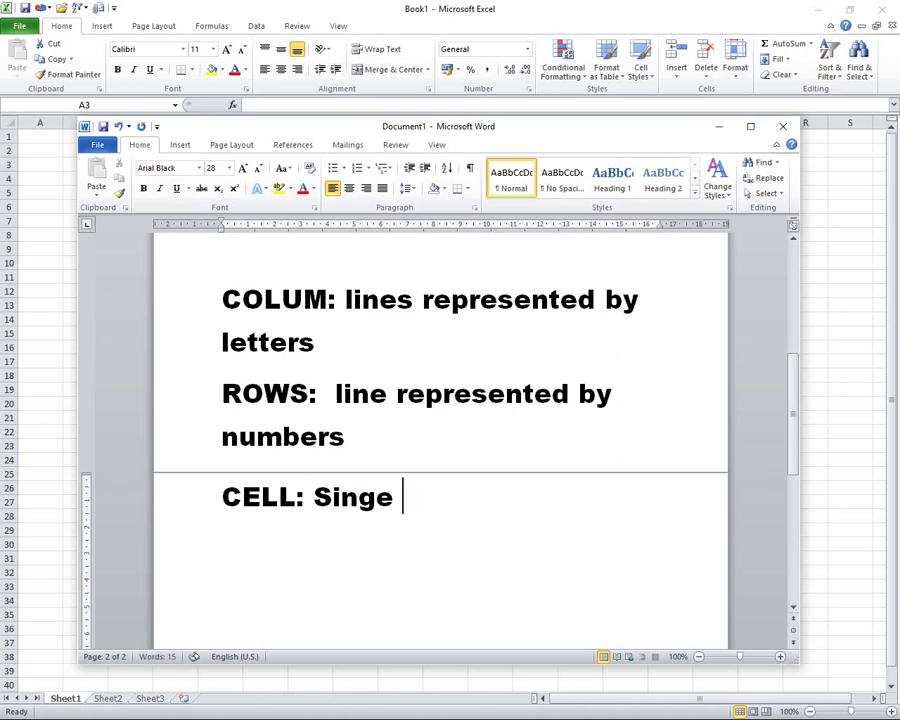
pyautogui.write('box ')
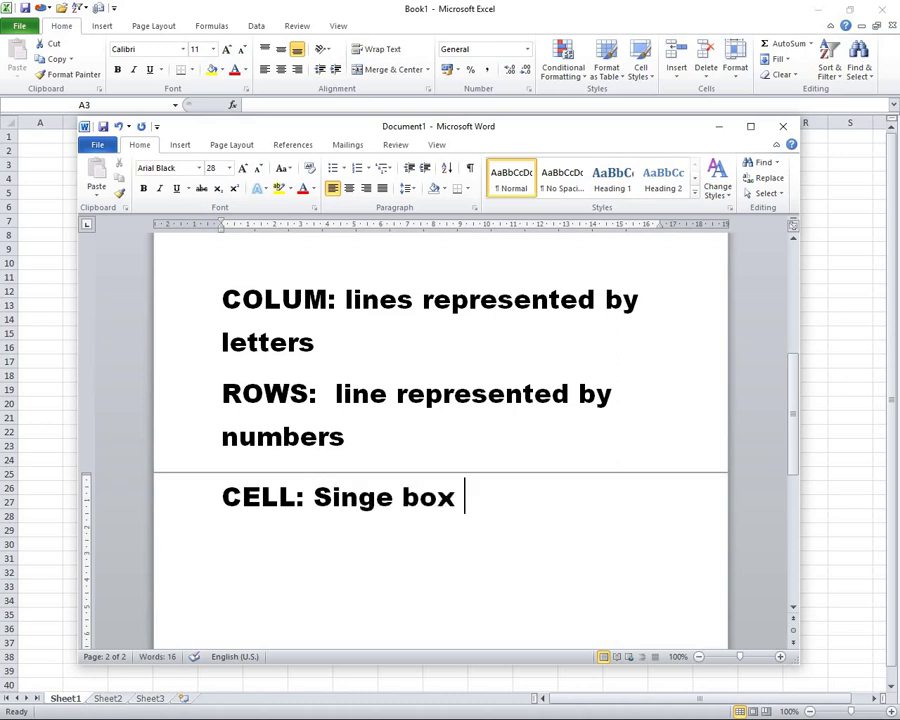
pyautogui.write('in exce')
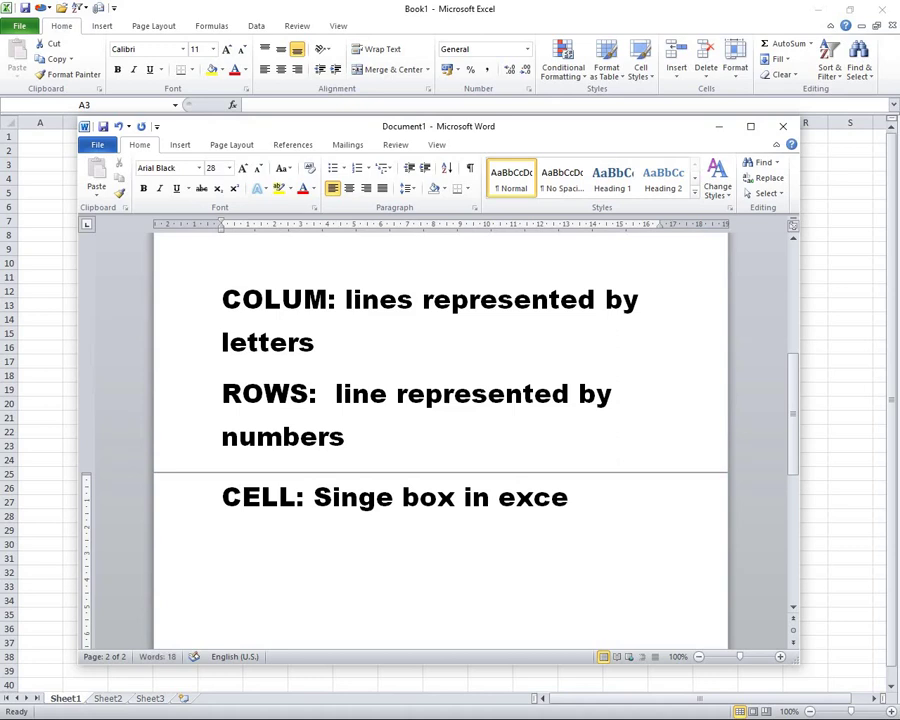
pyautogui.write('l sh')
pyautogui.write('eet')
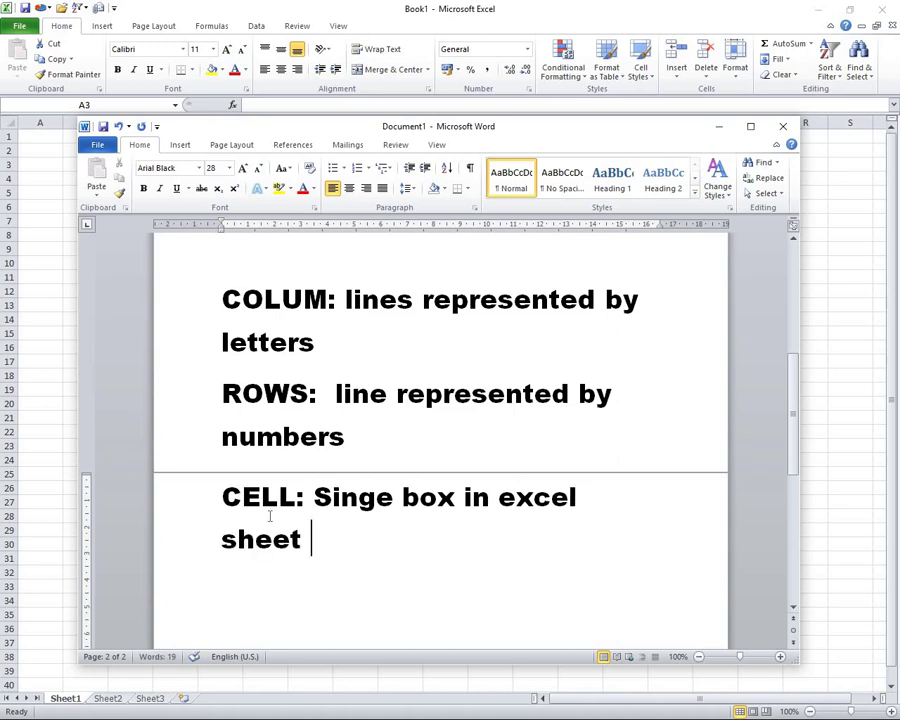
# Step: Bring Excel forward and select cells A1, A2, B2, then A1 again
pyautogui.click(848, 276)
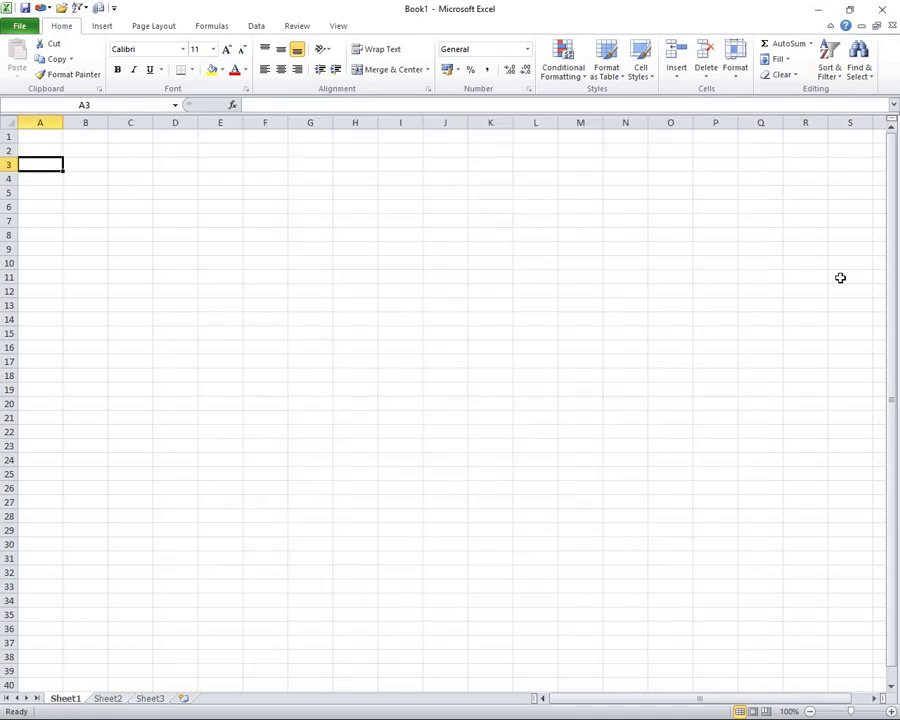
pyautogui.click(46, 136)
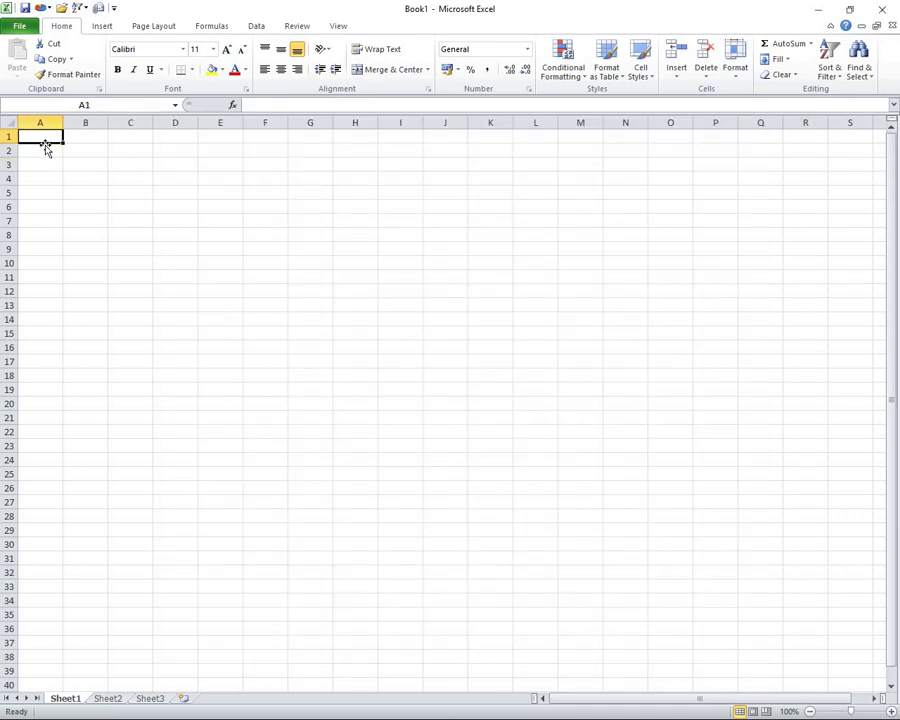
pyautogui.click(52, 149)
pyautogui.click(88, 152)
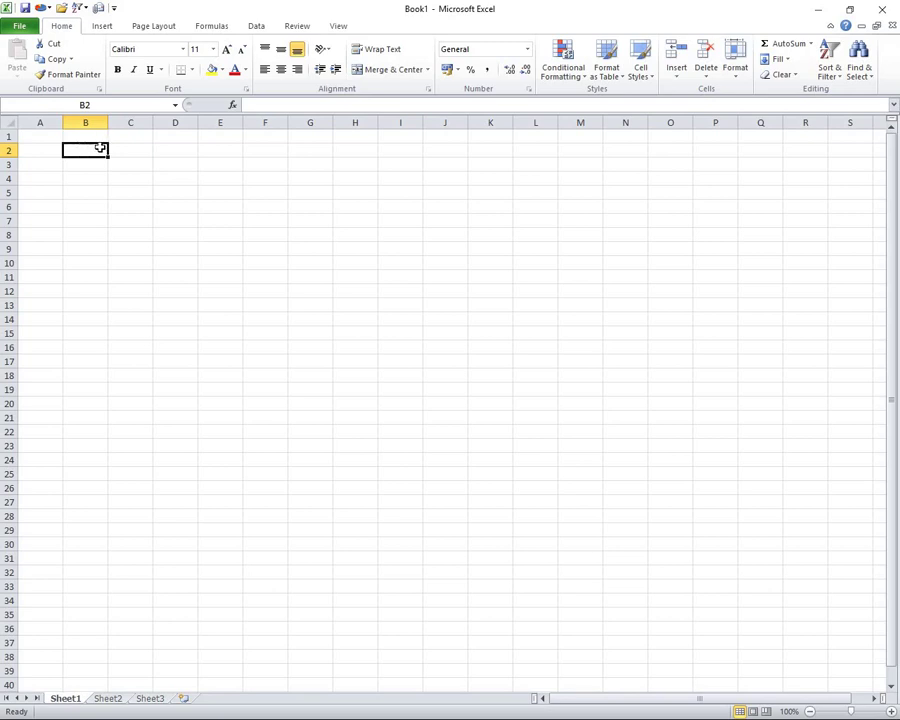
pyautogui.click(34, 137)
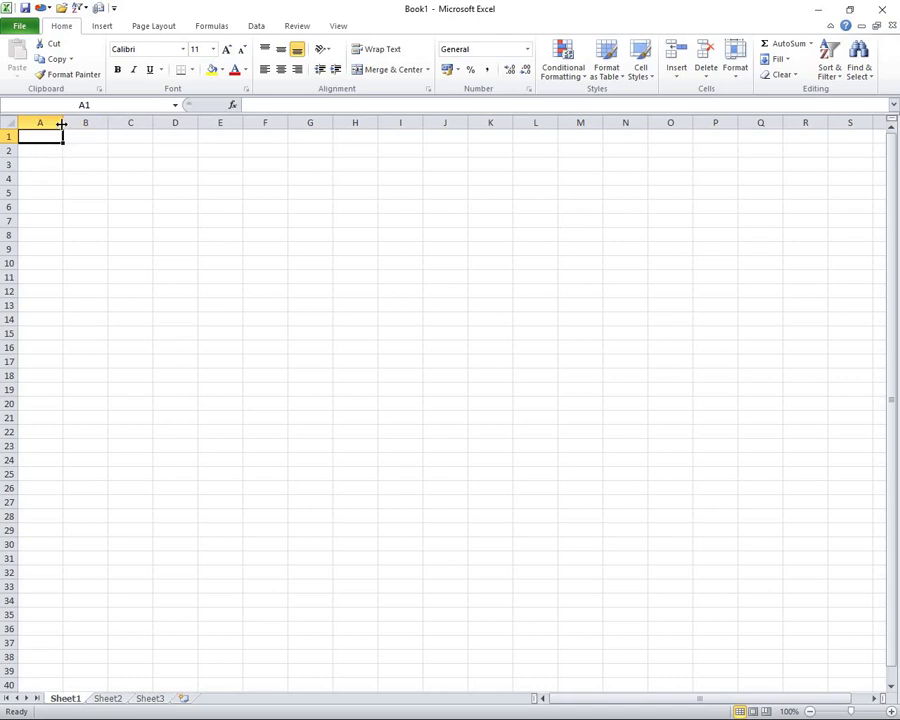
# Step: Resize columns: widen column A, set D to about 15.00 and C to about 16.43
pyautogui.moveTo(62, 123)
pyautogui.mouseDown()
pyautogui.moveTo(107, 122)
pyautogui.moveTo(96, 122)
pyautogui.mouseUp()
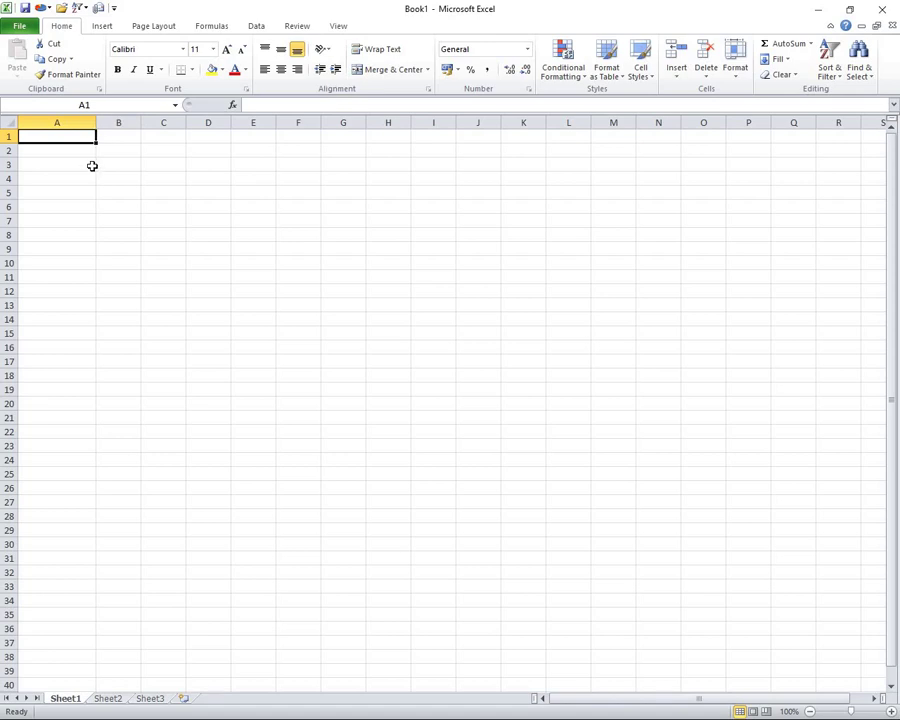
pyautogui.click(90, 165)
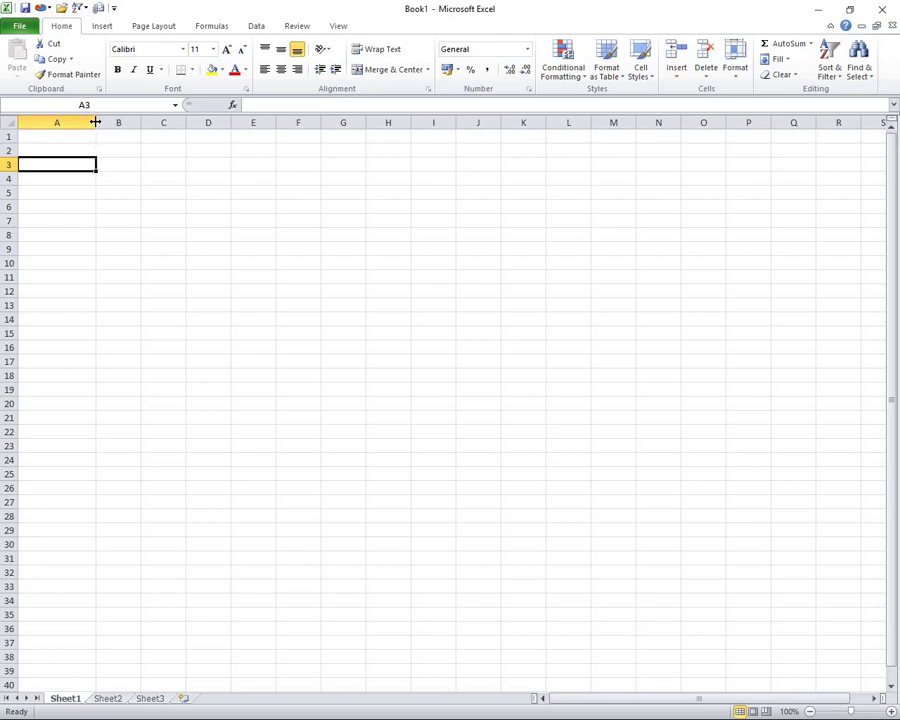
pyautogui.moveTo(96, 122)
pyautogui.mouseDown()
pyautogui.moveTo(128, 120)
pyautogui.moveTo(54, 122)
pyautogui.moveTo(262, 124)
pyautogui.mouseUp()
pyautogui.moveTo(317, 122); pyautogui.dragTo(351, 122)
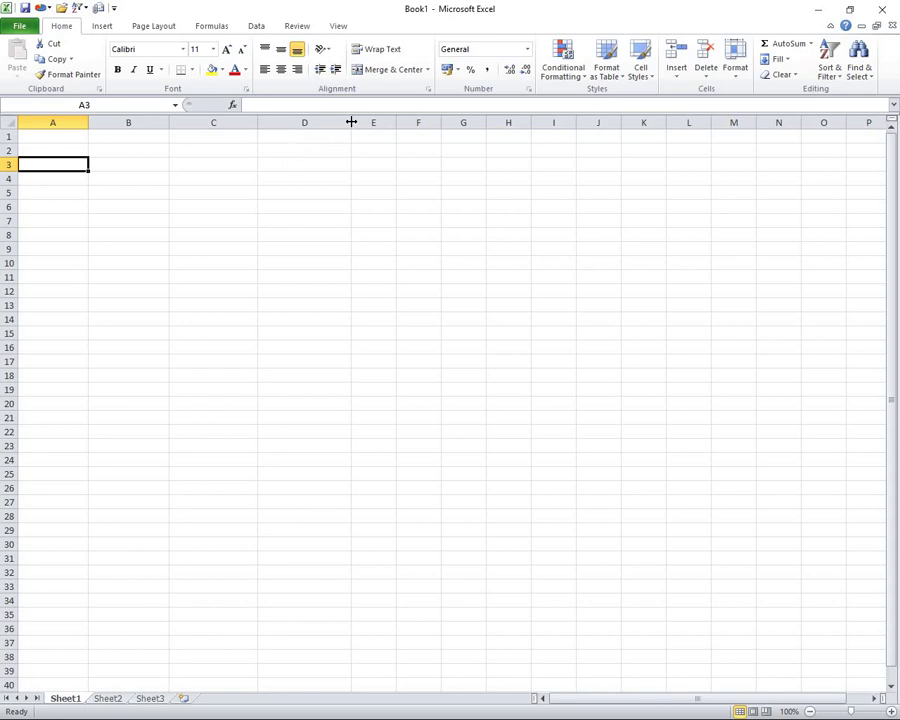
pyautogui.moveTo(351, 122); pyautogui.dragTo(335, 128)
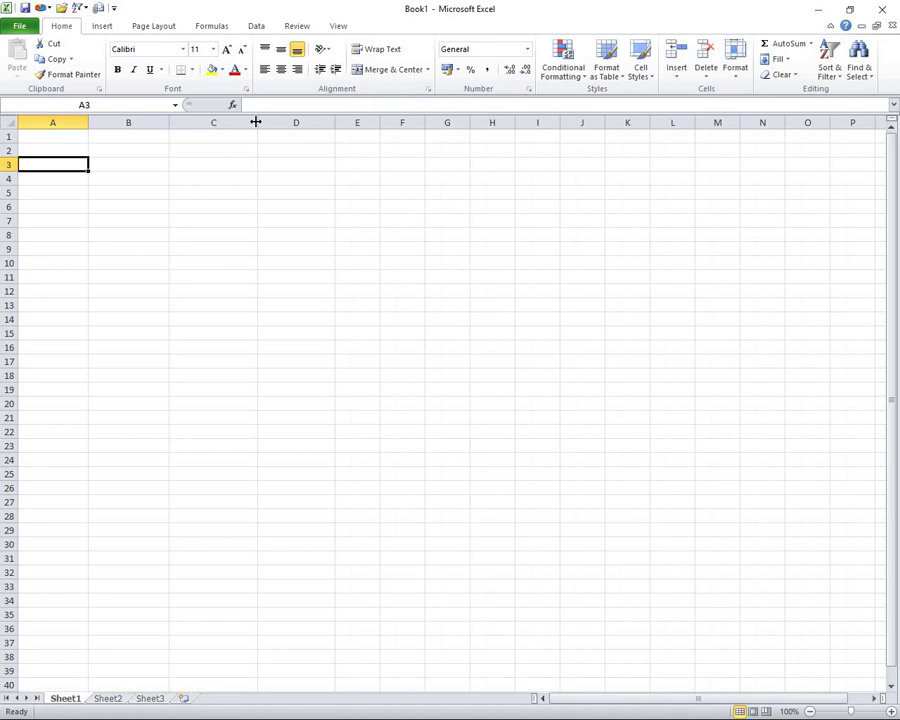
pyautogui.moveTo(257, 121); pyautogui.dragTo(253, 122)
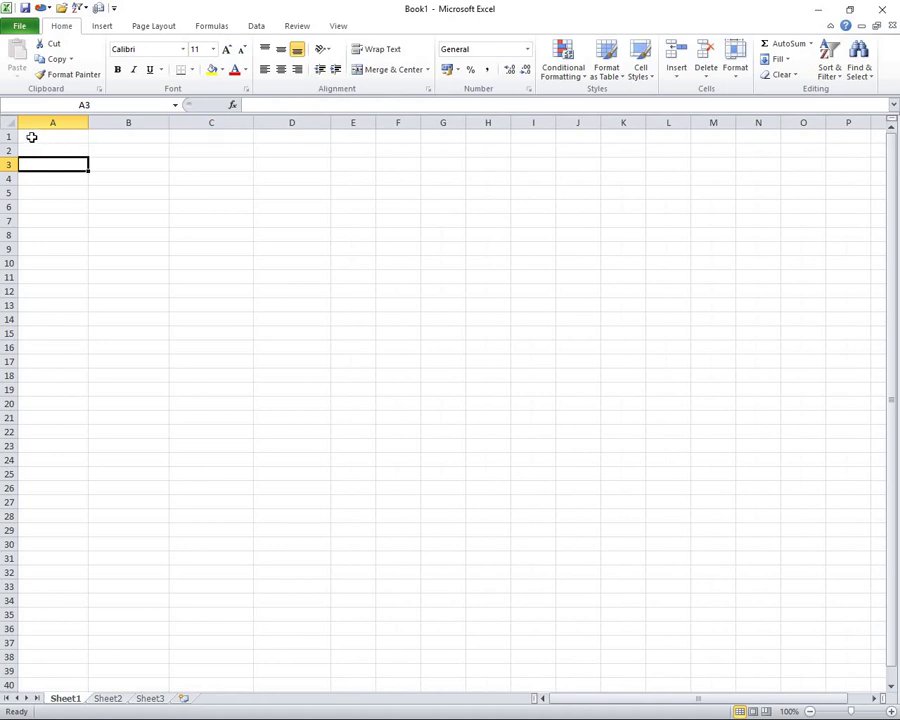
pyautogui.moveTo(31, 145)
pyautogui.mouseDown()
pyautogui.moveTo(128, 178)
pyautogui.moveTo(490, 262)
pyautogui.mouseUp()
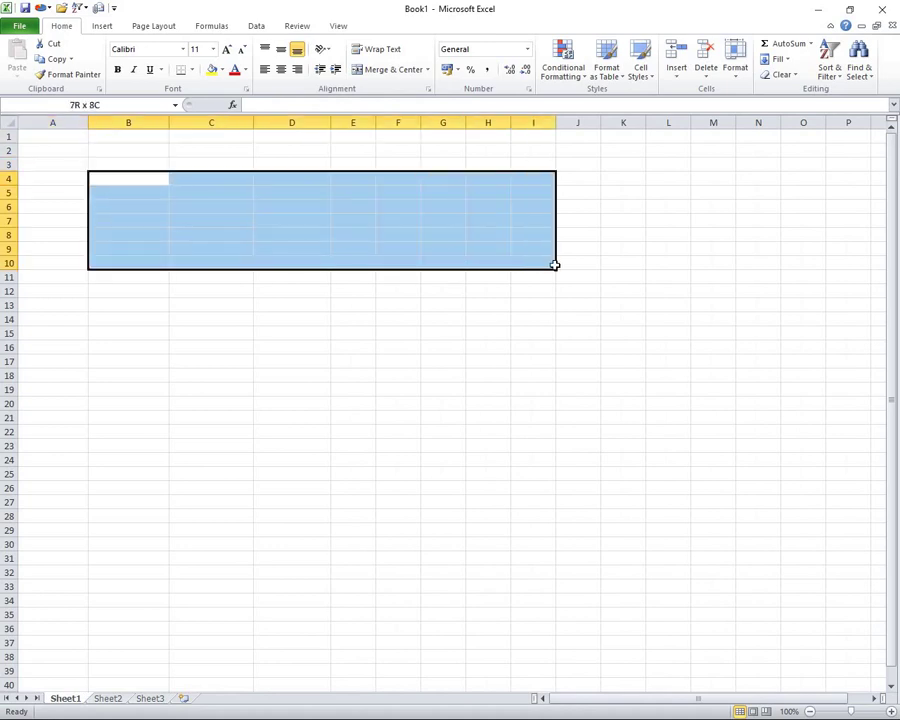
# Step: Apply All Borders to every cell in the range A1:K36
pyautogui.click(218, 214)
pyautogui.moveTo(34, 136)
pyautogui.mouseDown()
pyautogui.moveTo(274, 364)
pyautogui.moveTo(434, 437)
pyautogui.moveTo(626, 629)
pyautogui.mouseUp()
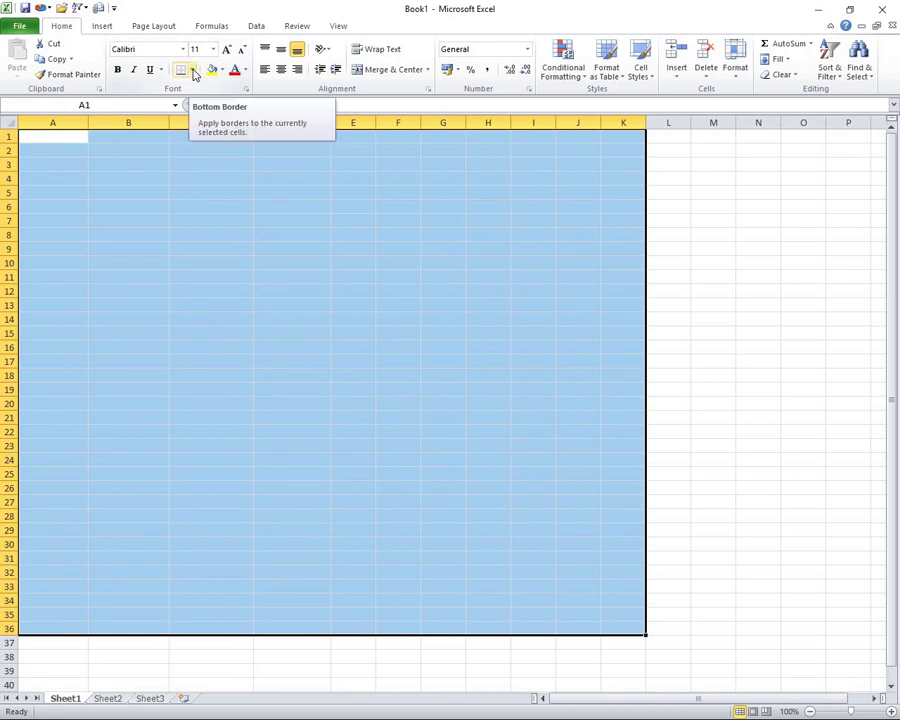
pyautogui.click(193, 71)
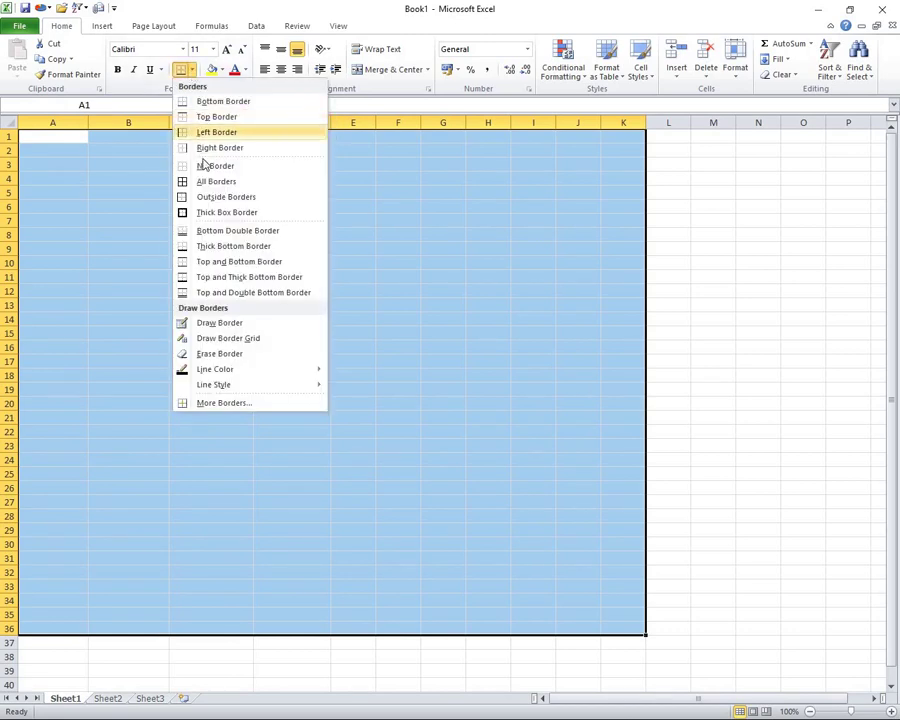
pyautogui.click(226, 180)
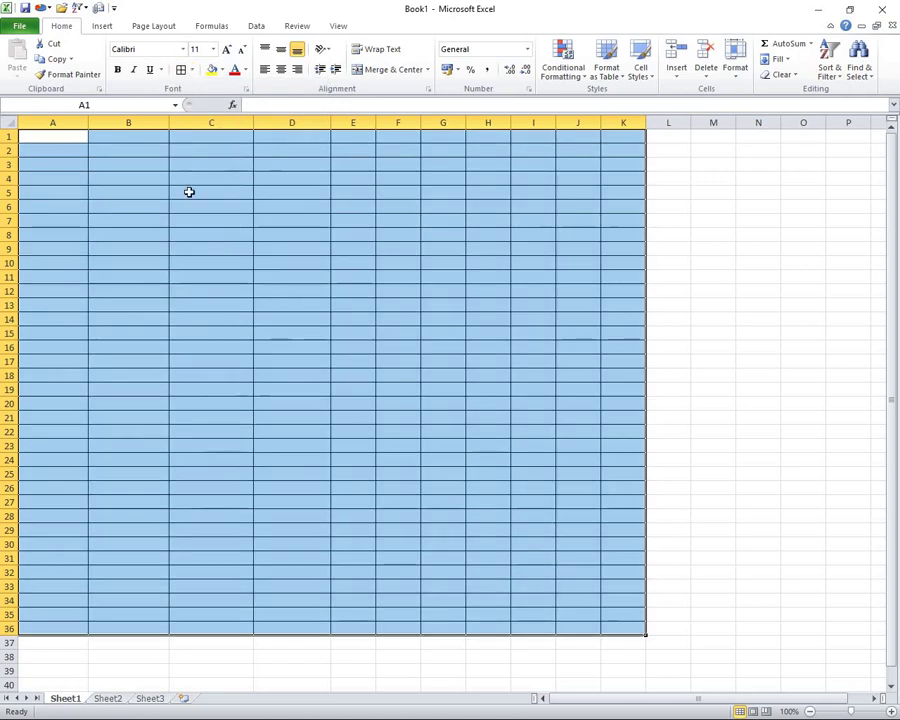
pyautogui.click(756, 306)
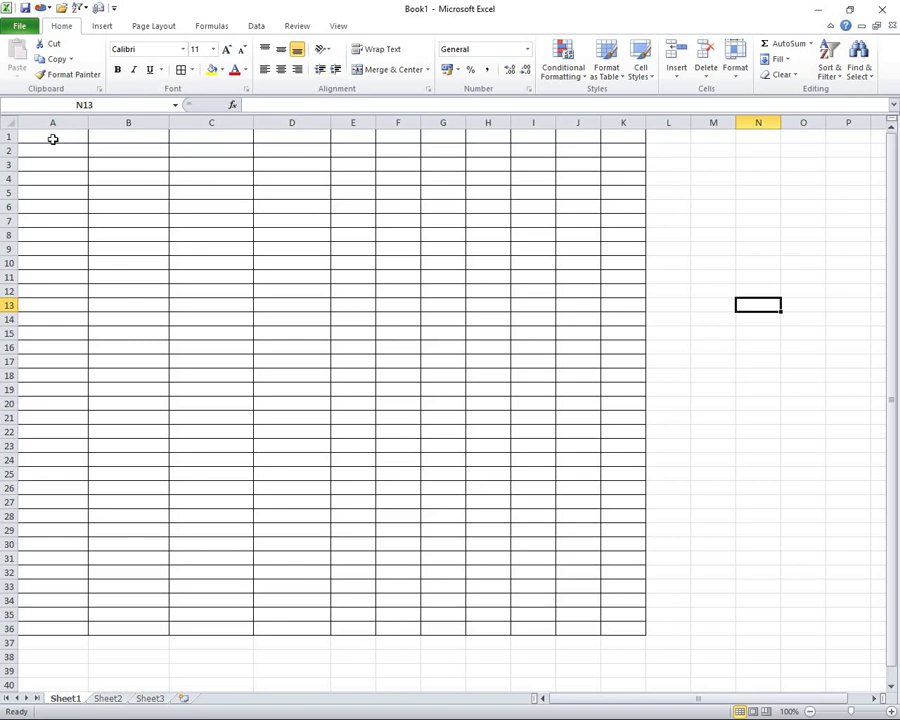
# Step: Merge and centre A1:K2 and enter 'DAR ES SALAAM TECHNOLOGY ENTERPRISES COMPANY LTD'
pyautogui.moveTo(53, 137)
pyautogui.mouseDown()
pyautogui.moveTo(235, 153)
pyautogui.moveTo(578, 150)
pyautogui.mouseUp()
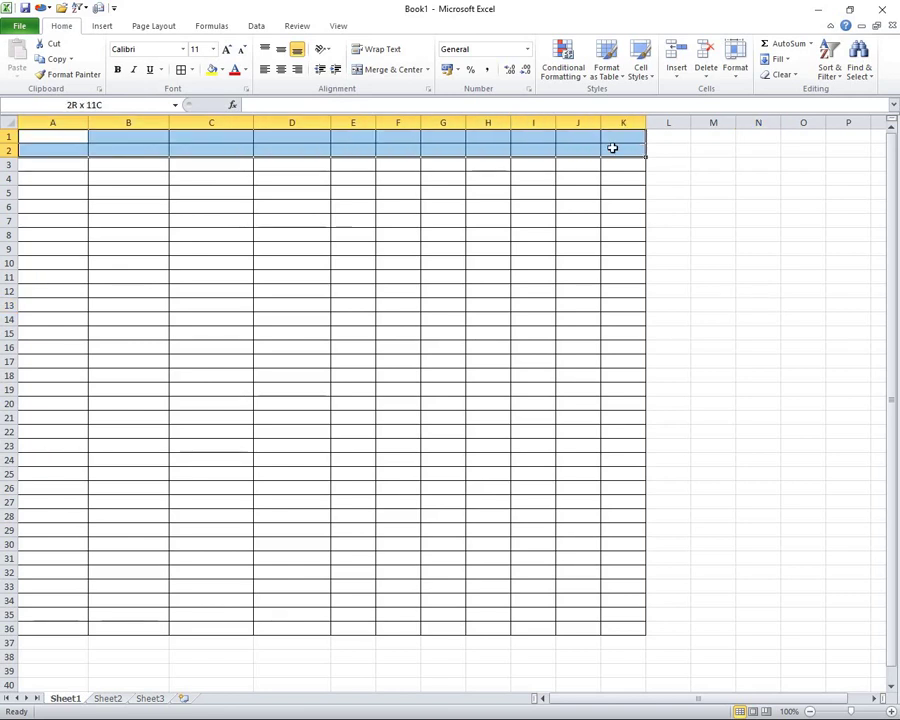
pyautogui.moveTo(578, 150); pyautogui.dragTo(613, 148)
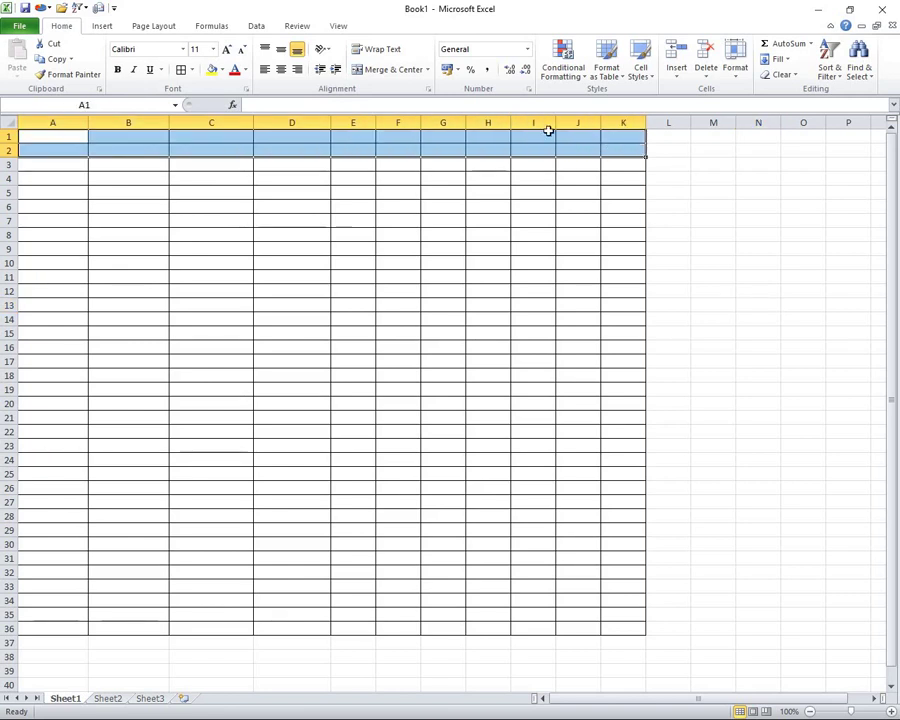
pyautogui.click(395, 70)
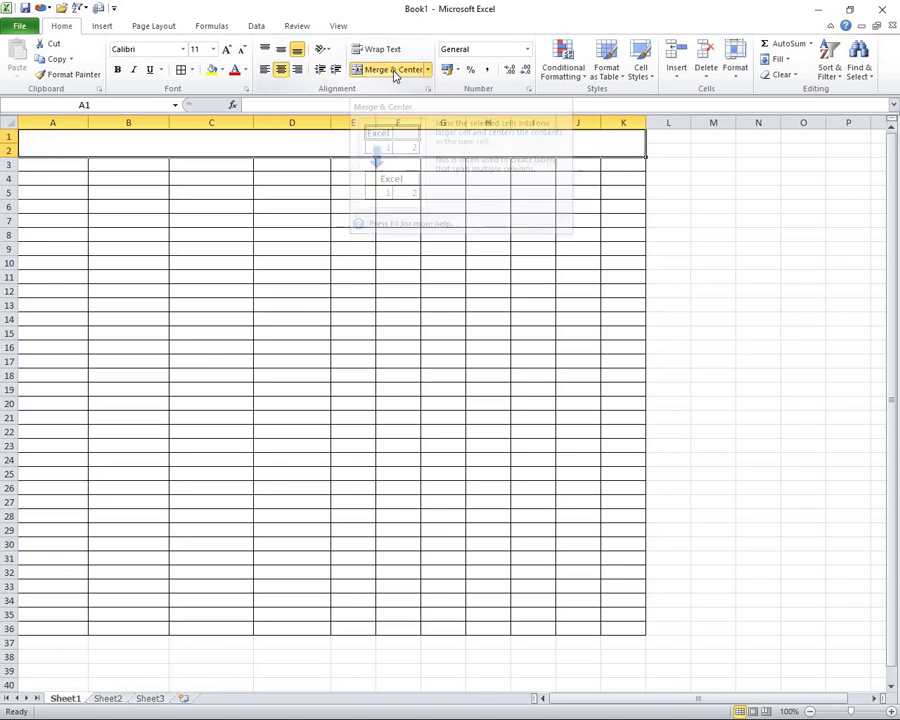
pyautogui.click(418, 264)
pyautogui.click(263, 137)
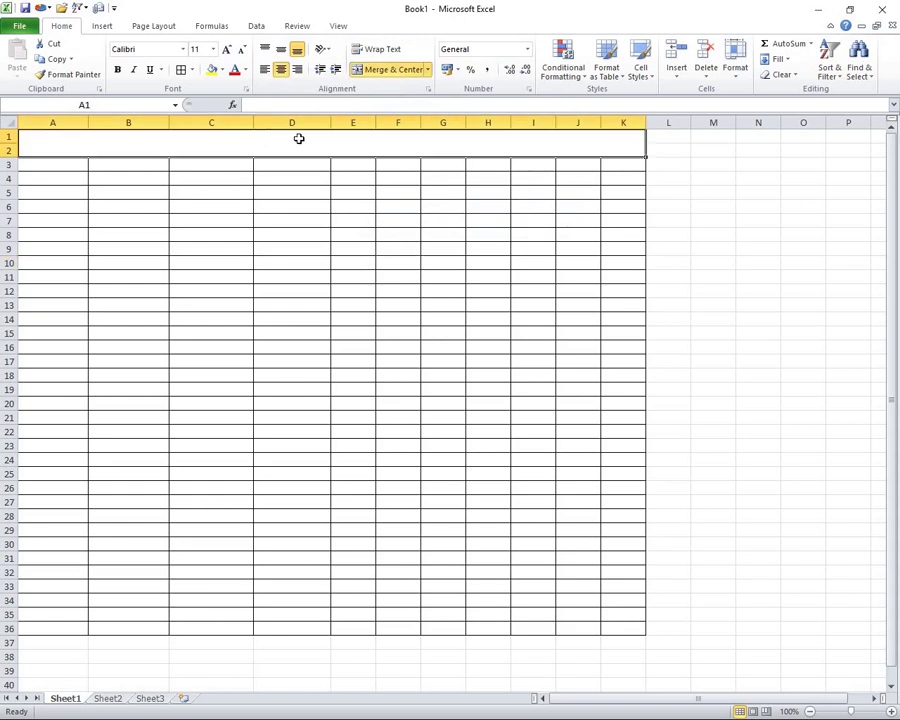
pyautogui.write('DAR')
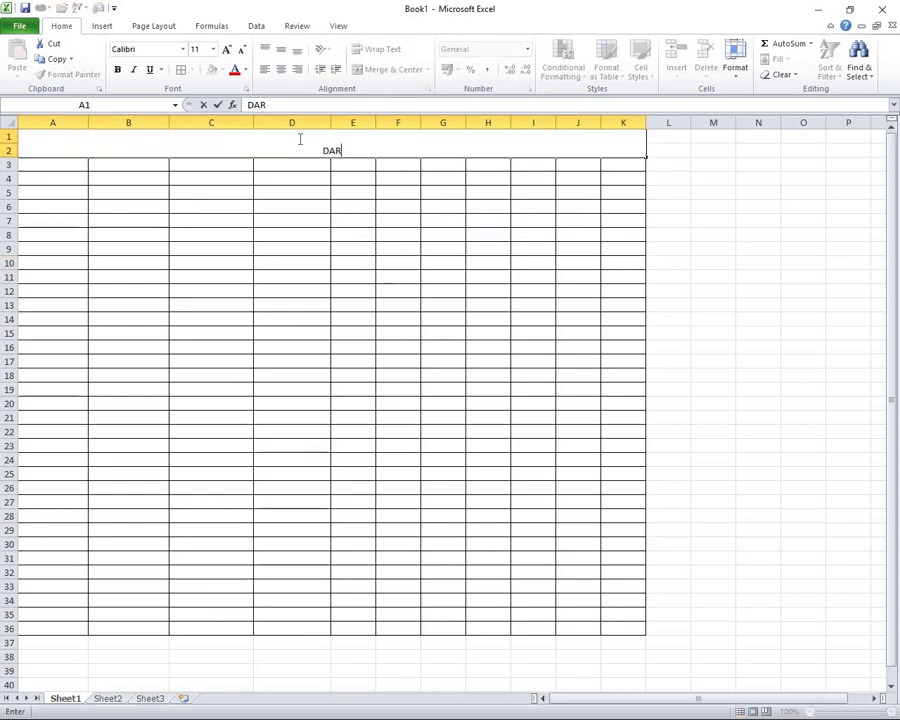
pyautogui.write(' ES SAL')
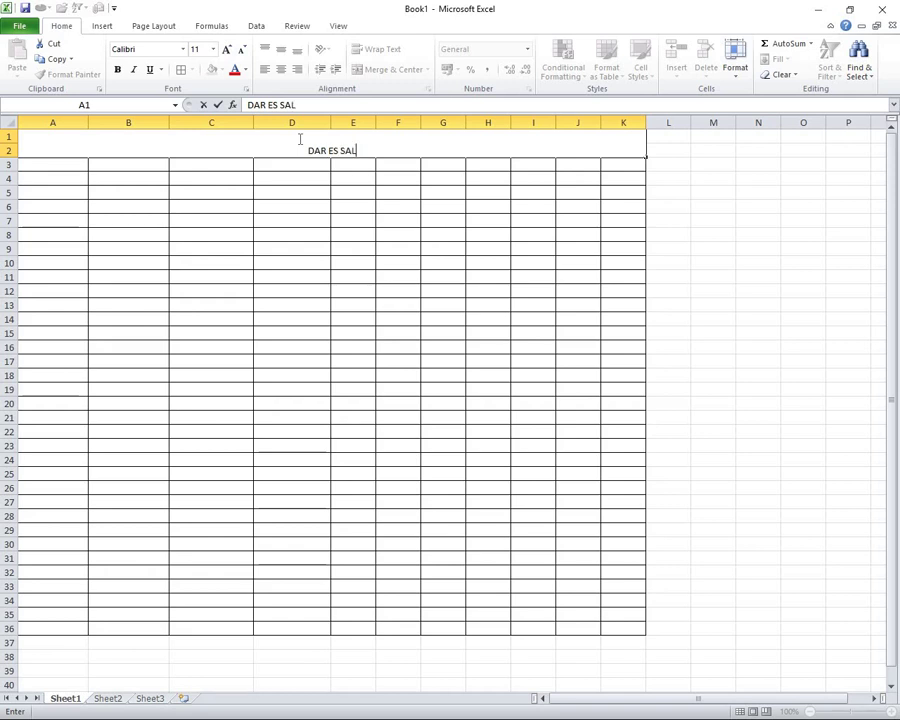
pyautogui.write('AM')
pyautogui.press('BackSpace')
pyautogui.write('AA')
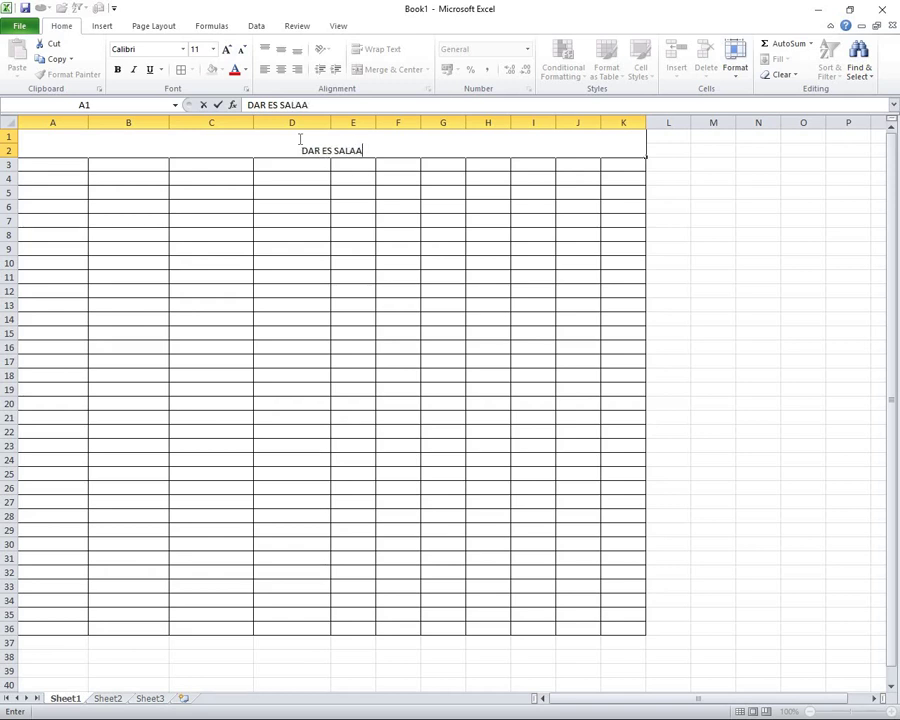
pyautogui.write('M  TECH')
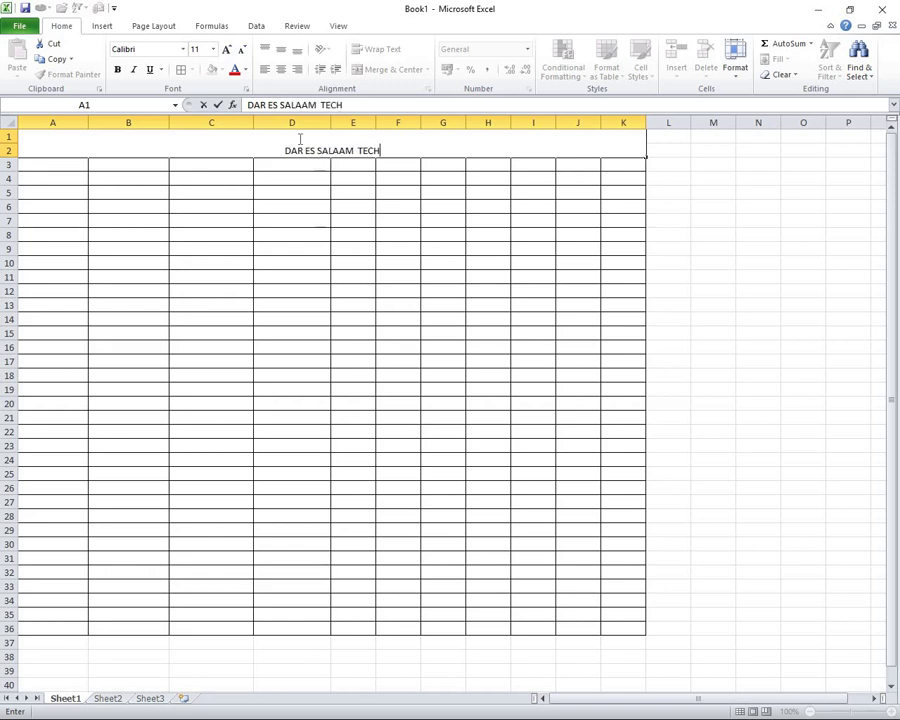
pyautogui.write('NOLOGY  ')
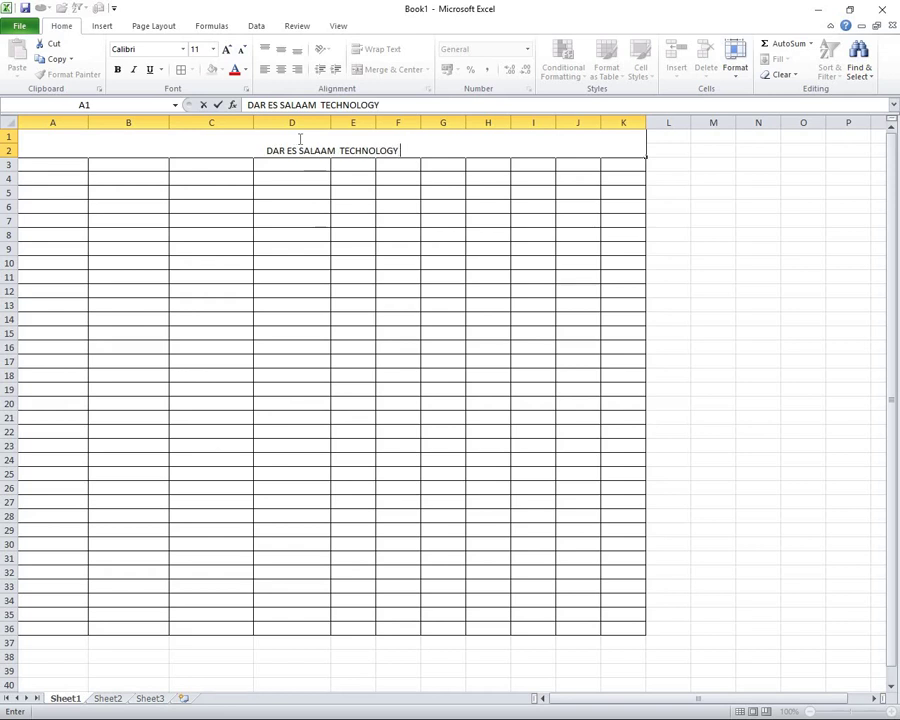
pyautogui.write('ENTER')
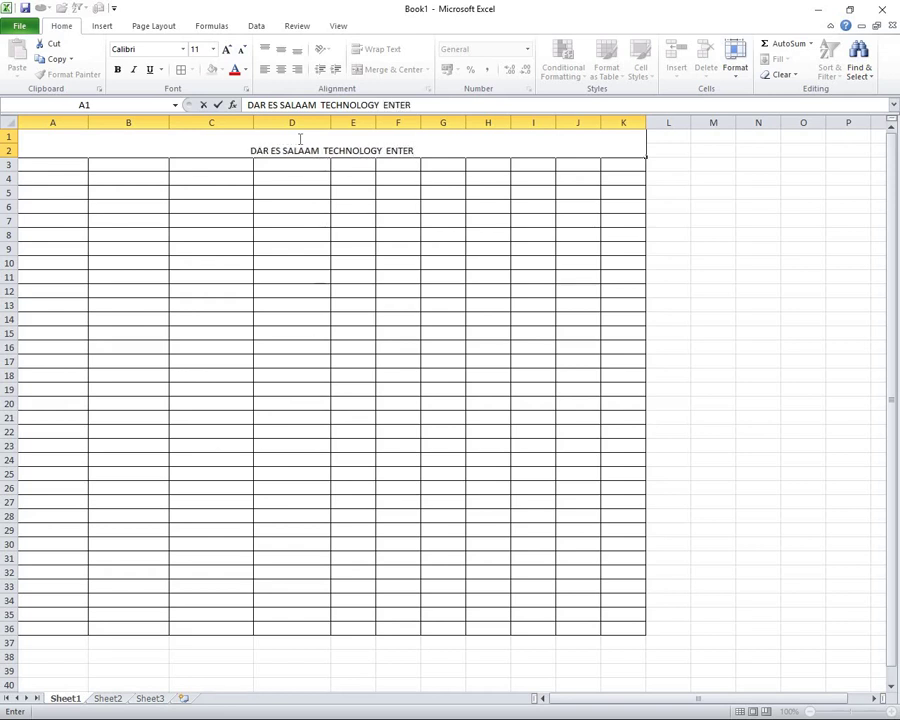
pyautogui.write('PRISES ')
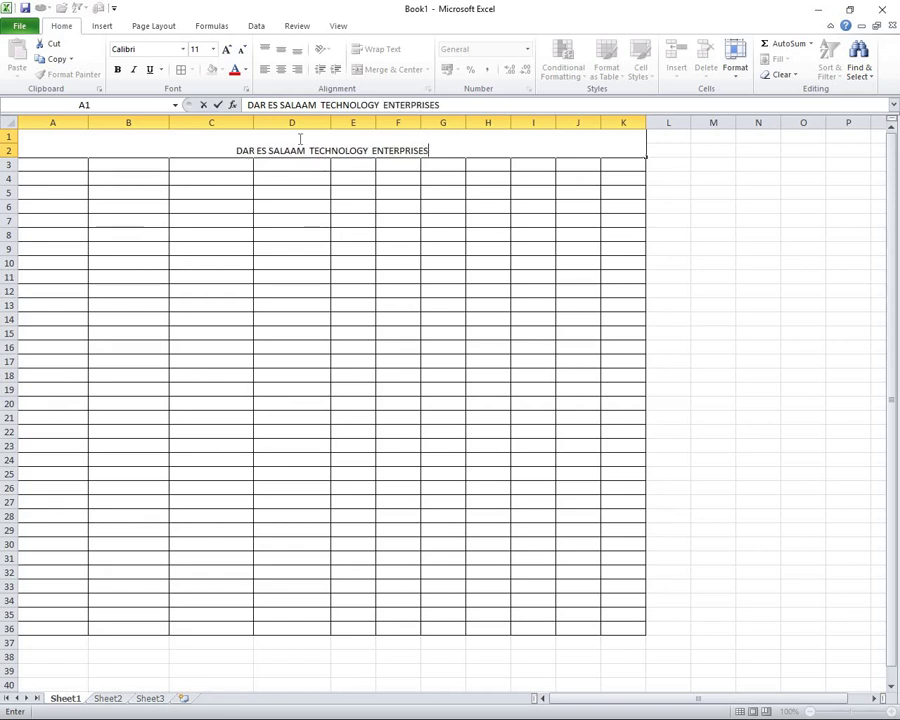
pyautogui.write('COMPAN')
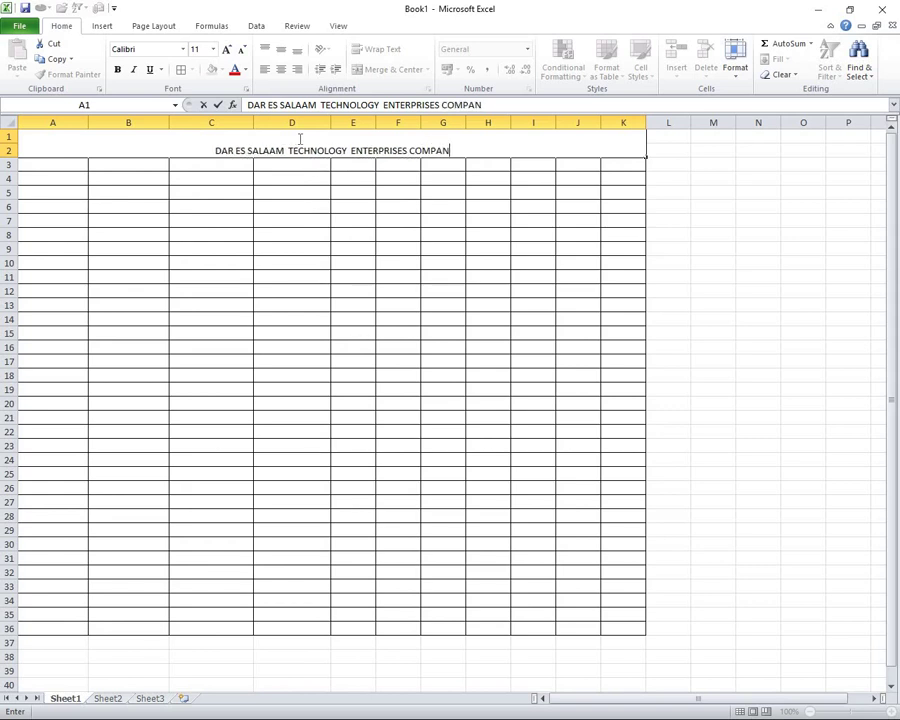
pyautogui.write('Y  L')
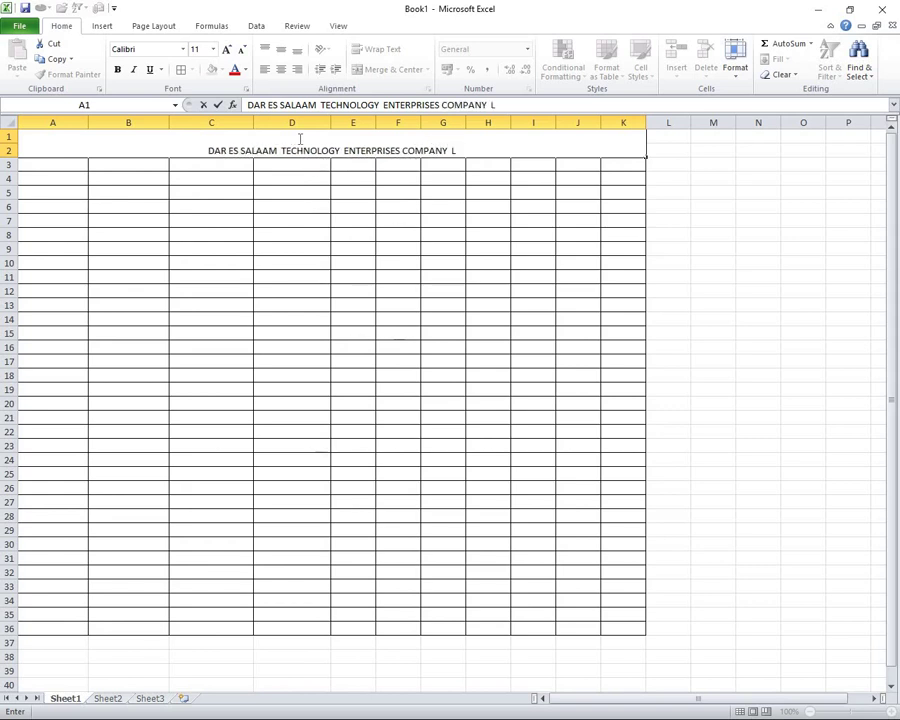
pyautogui.write('TD')
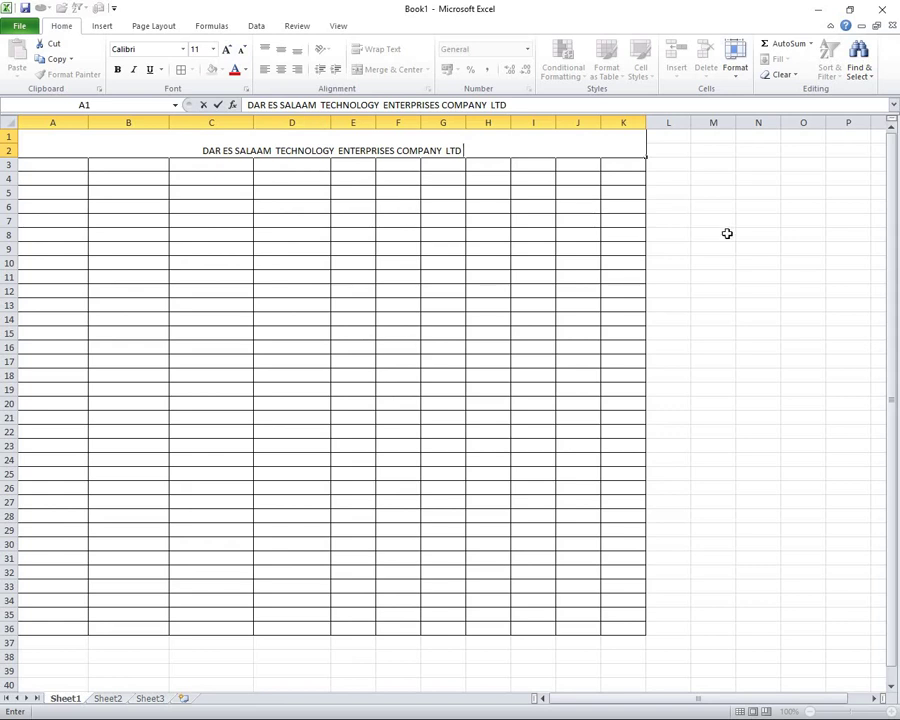
pyautogui.click(727, 233)
# Step: Make the company title bold at font size 18
pyautogui.click(305, 152)
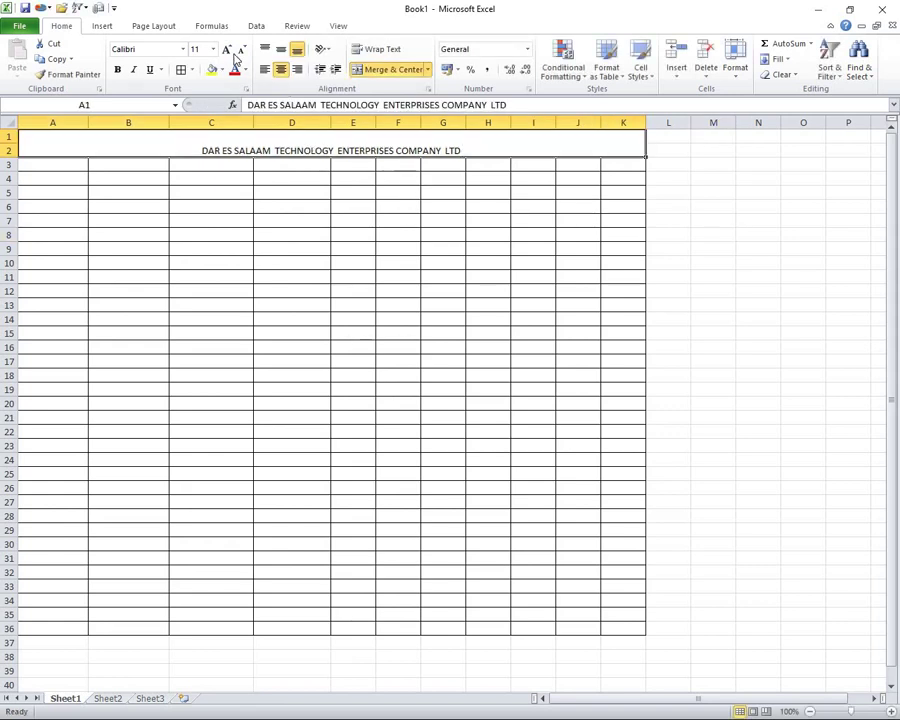
pyautogui.click(226, 50)
pyautogui.click(226, 50)
pyautogui.click(226, 50)
pyautogui.click(226, 50)
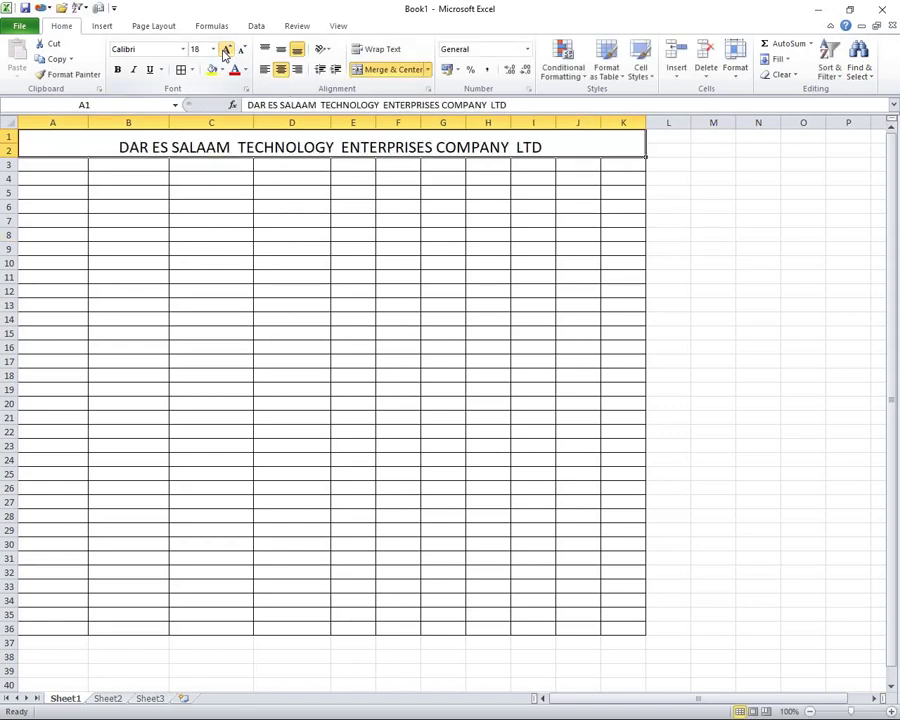
pyautogui.click(117, 70)
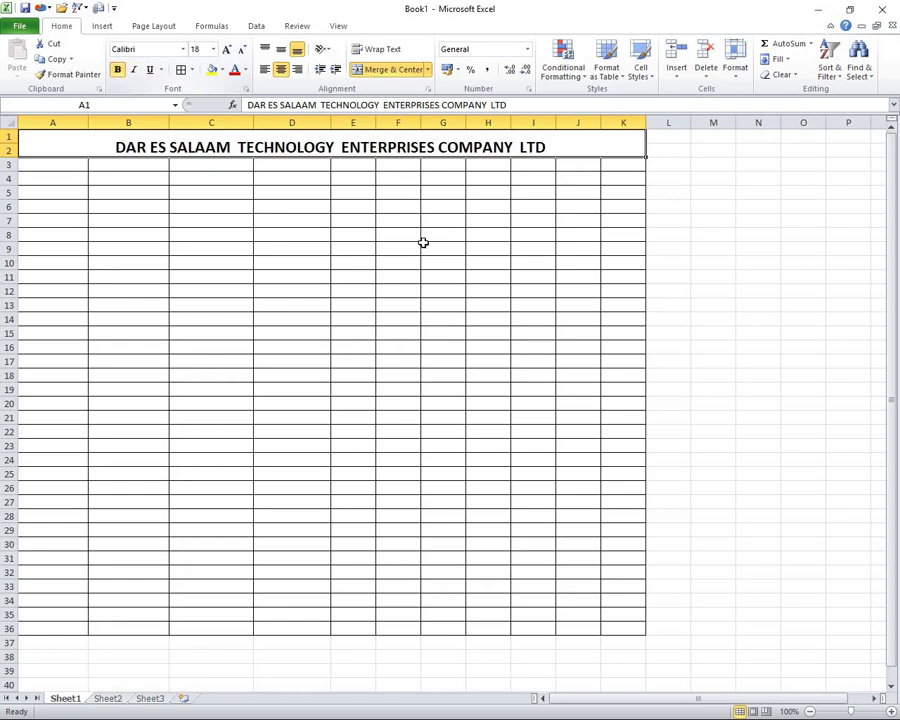
pyautogui.click(745, 268)
# Step: Merge and centre A3:K3 and enter 'MAUZO YA KAMPUNI' in bold, two sizes larger
pyautogui.moveTo(54, 164); pyautogui.dragTo(622, 165)
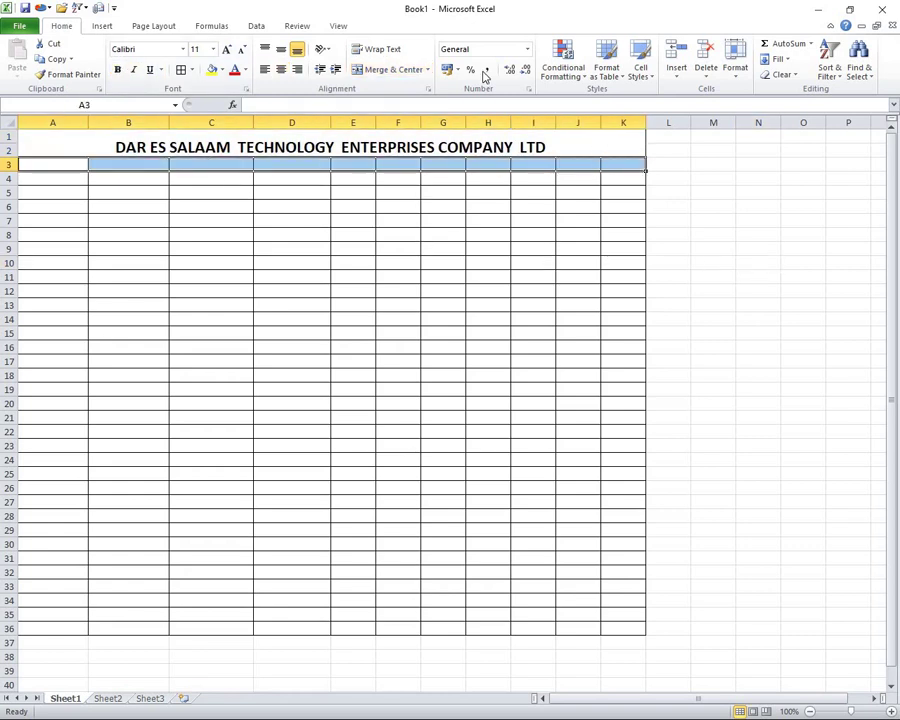
pyautogui.click(393, 70)
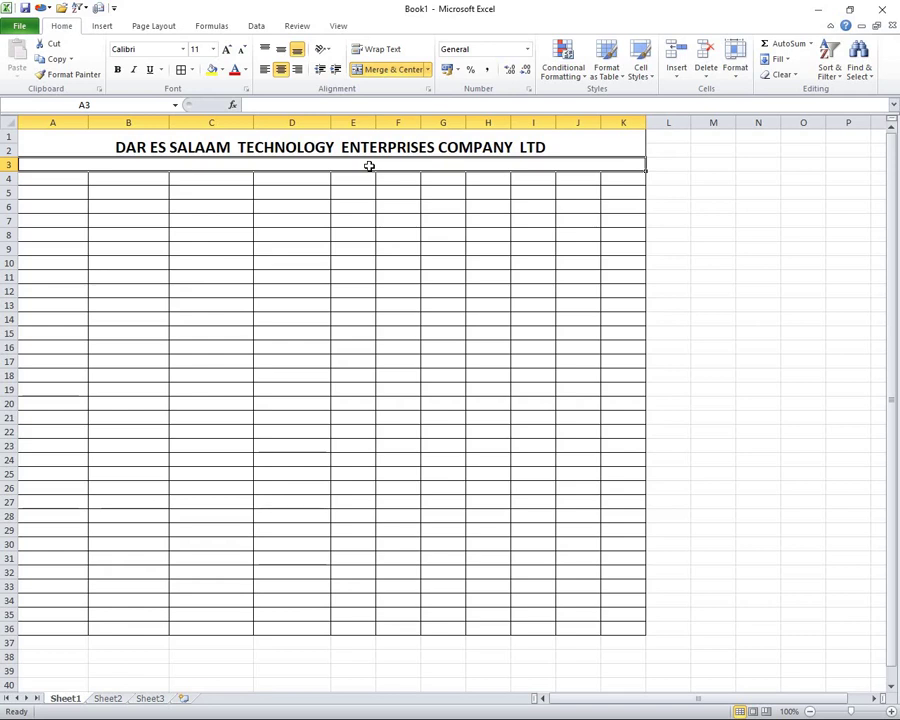
pyautogui.write('MAU')
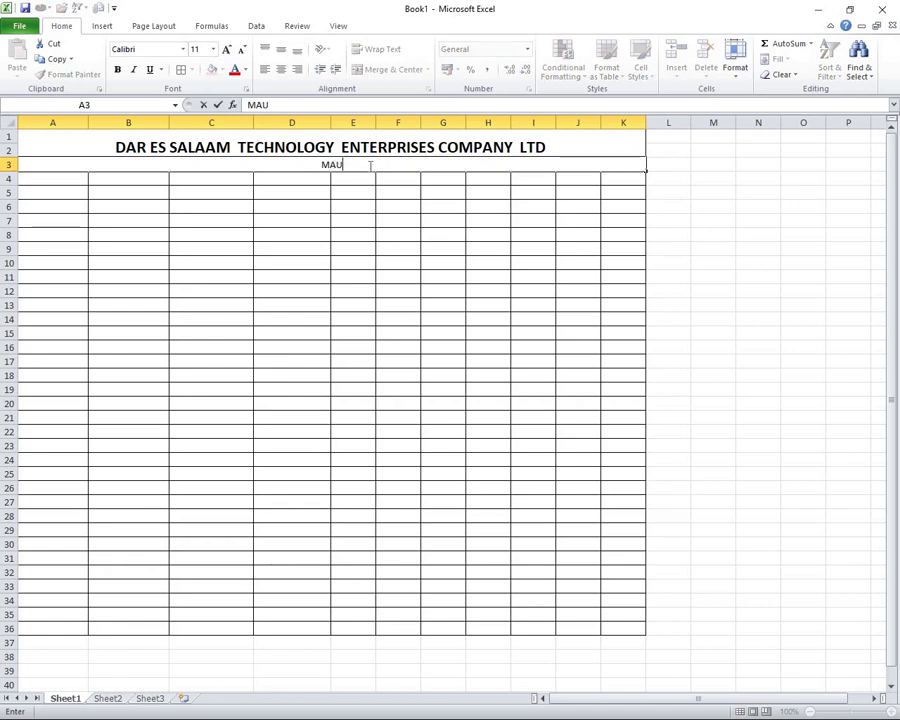
pyautogui.write('ZO')
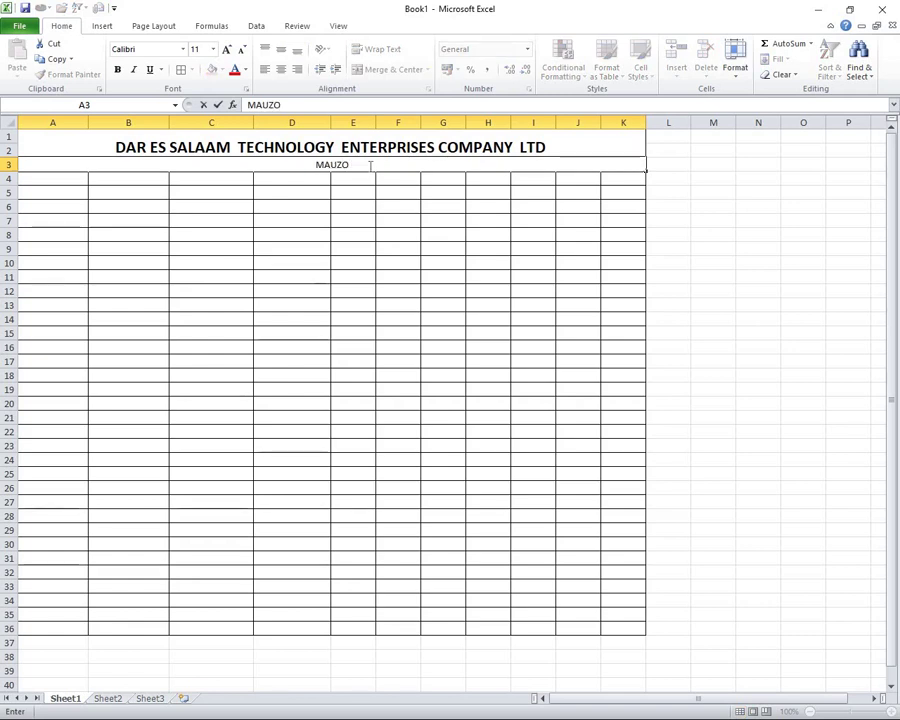
pyautogui.write(' YA ')
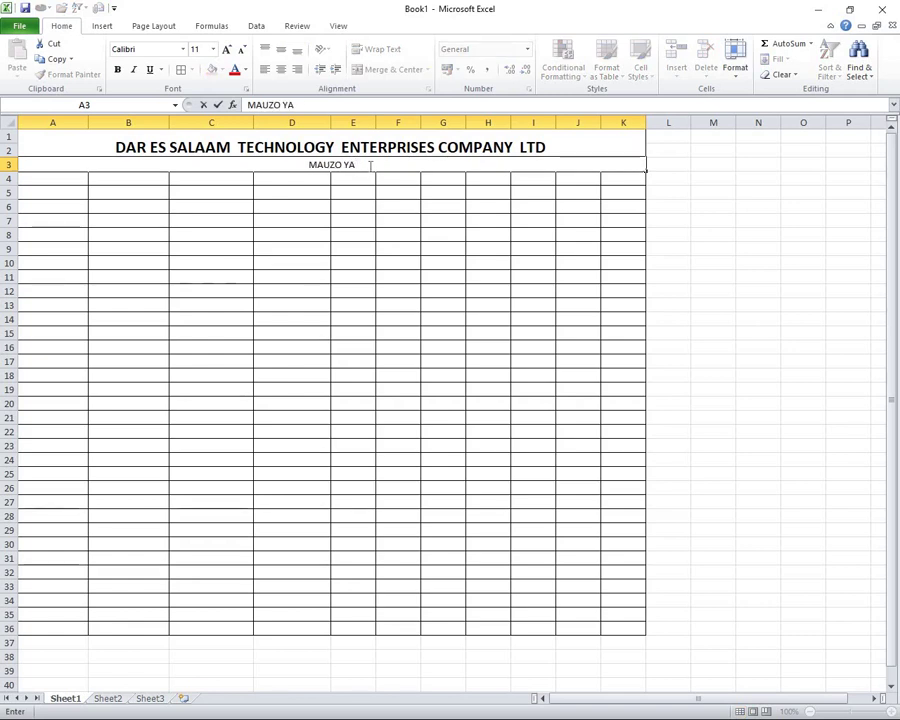
pyautogui.write(' KAMPUNI')
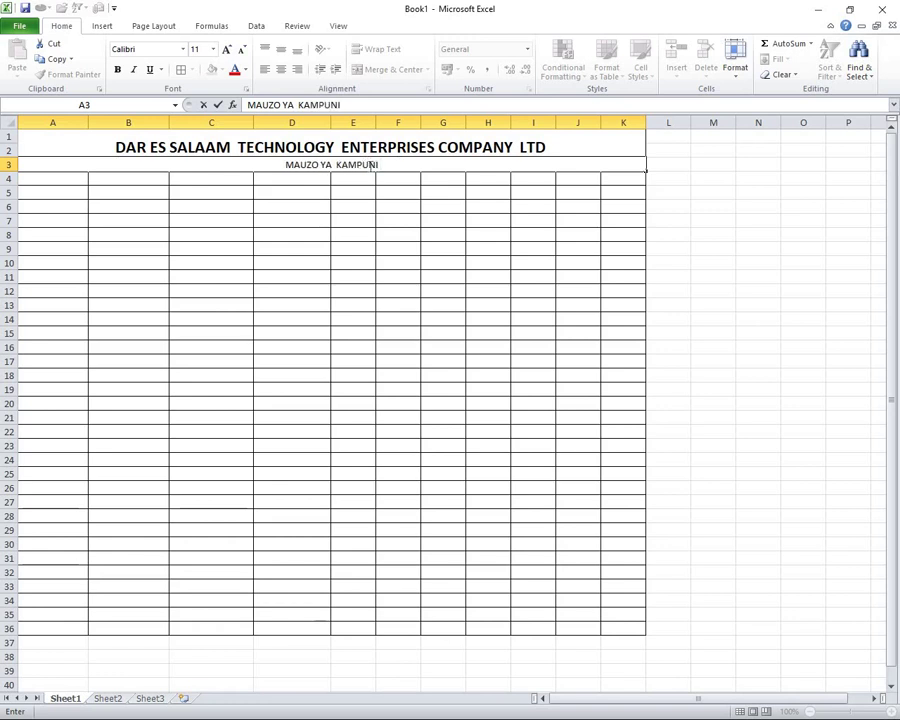
pyautogui.hotkey('shift', 'Home')
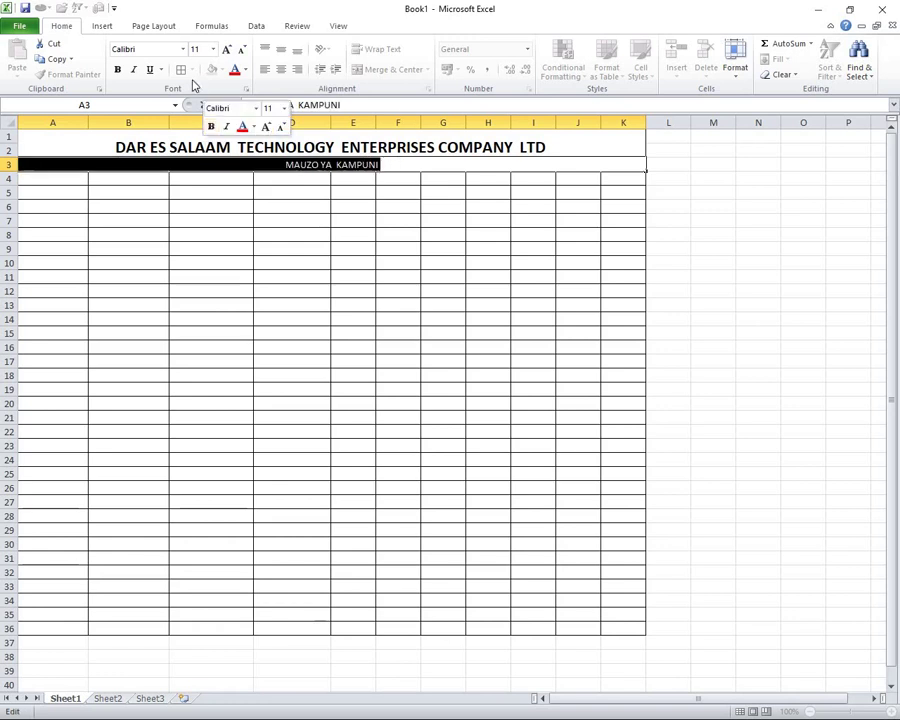
pyautogui.click(117, 69)
pyautogui.click(227, 49)
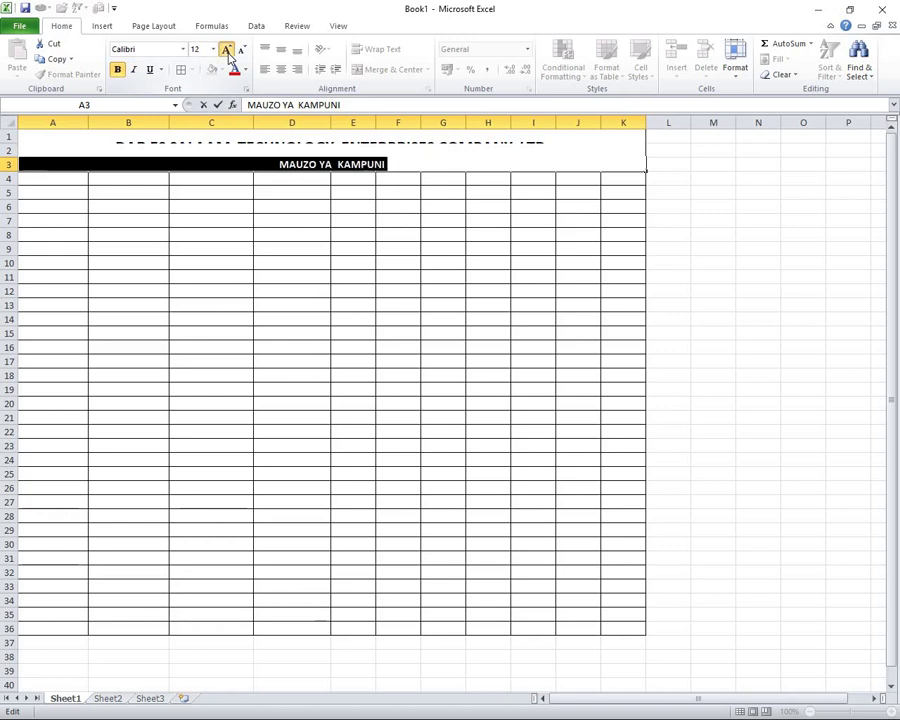
pyautogui.click(227, 49)
pyautogui.click(227, 49)
pyautogui.click(570, 225)
pyautogui.click(713, 211)
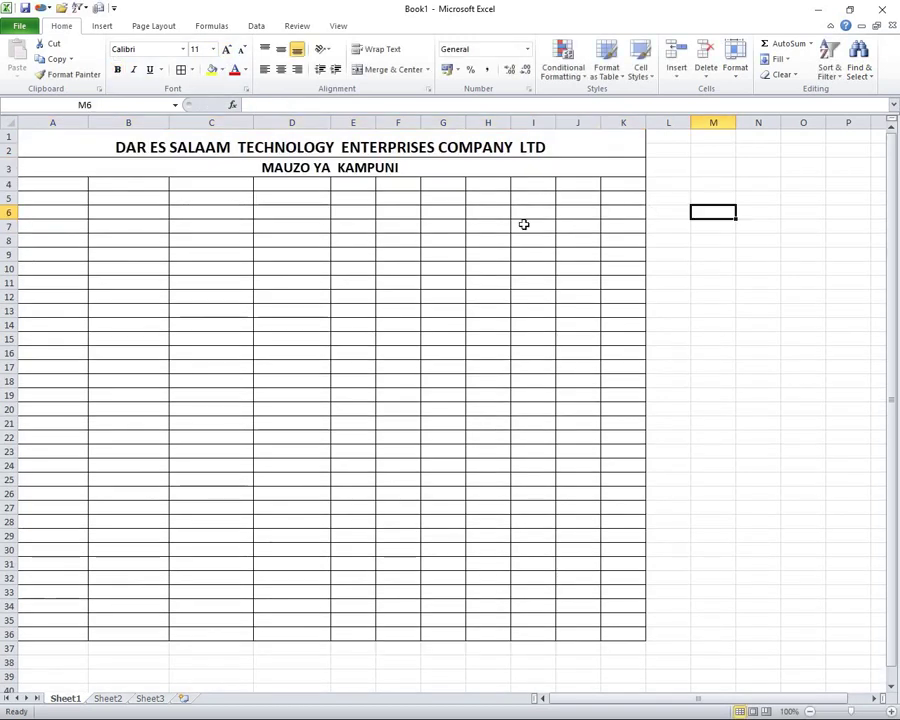
pyautogui.click(50, 187)
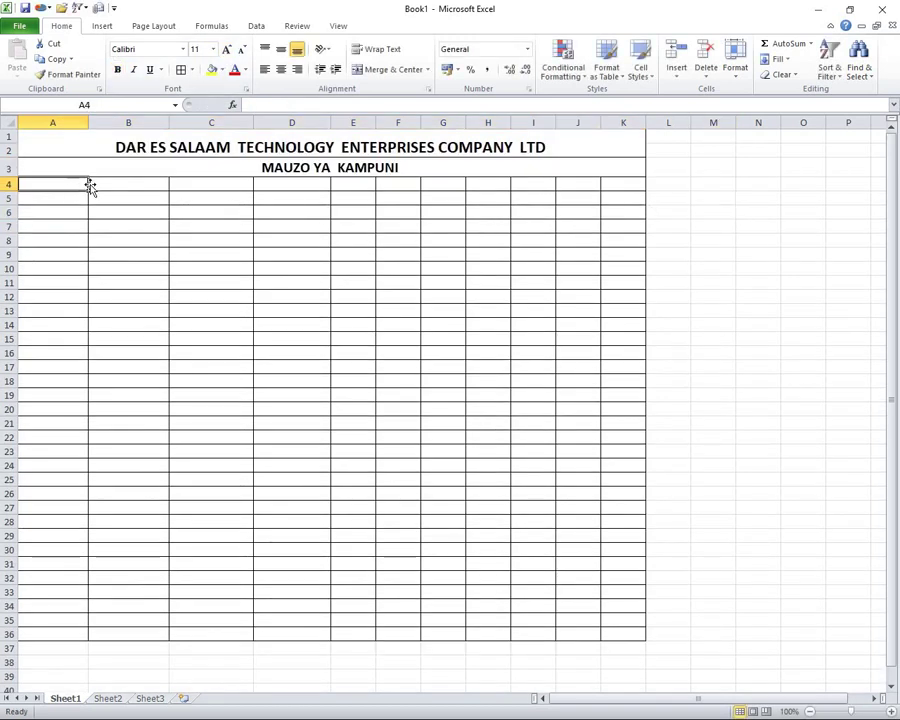
# Step: Enter the PRO: NUMBER heading in A4 and fit column A to it
pyautogui.moveTo(87, 124); pyautogui.dragTo(78, 124)
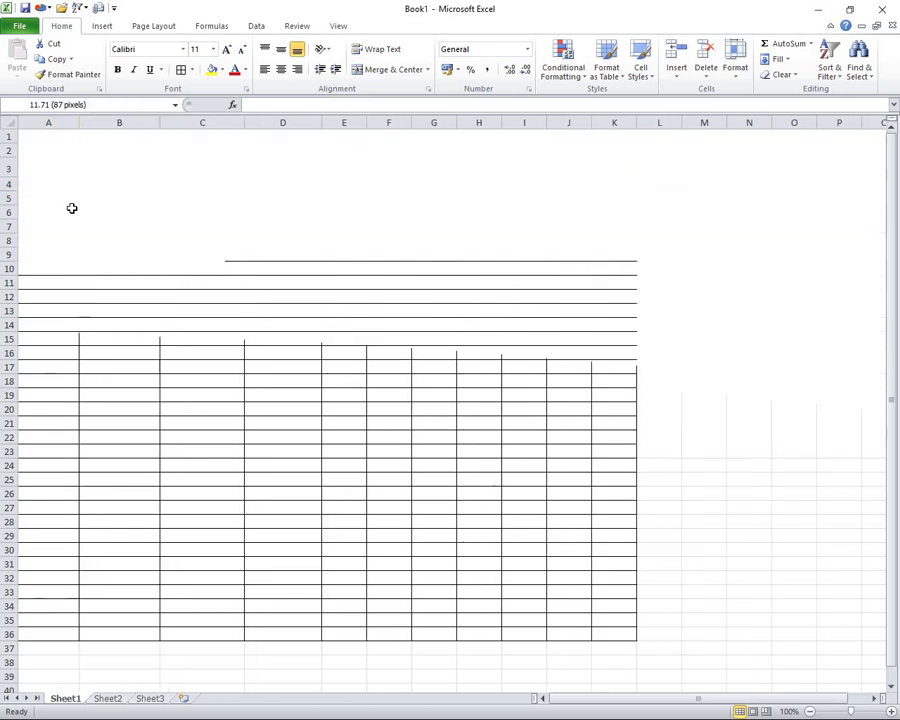
pyautogui.click(150, 295)
pyautogui.click(48, 183)
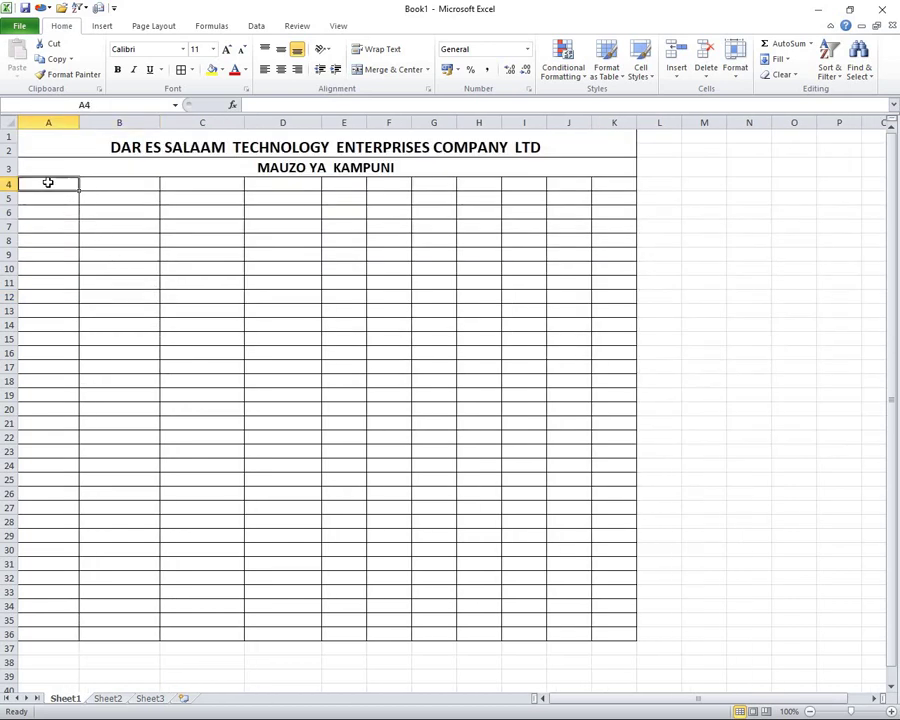
pyautogui.write('S')
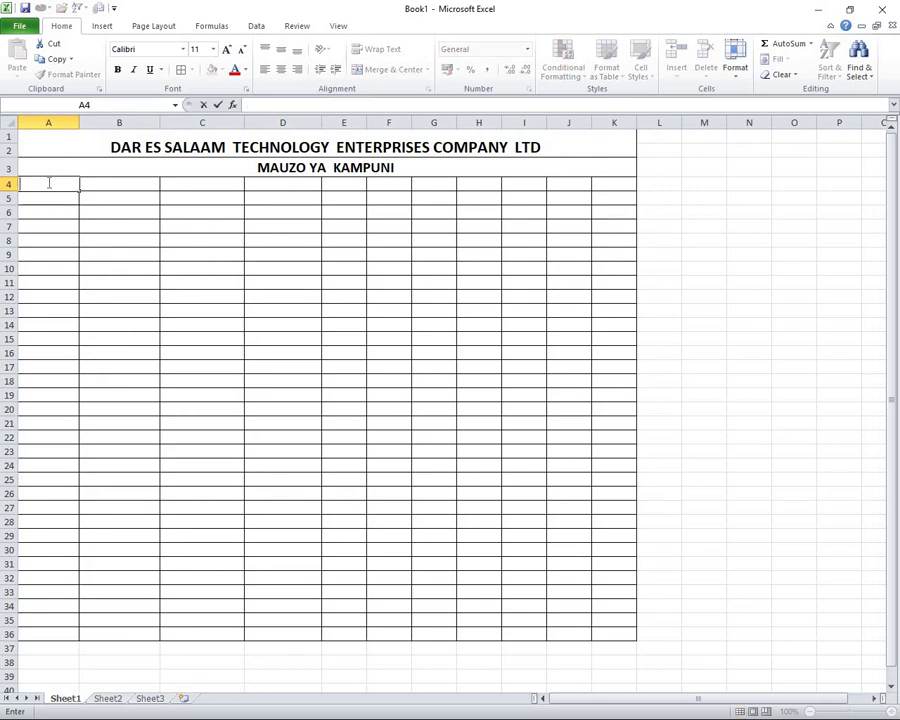
pyautogui.write('PRO:')
pyautogui.write('NUM')
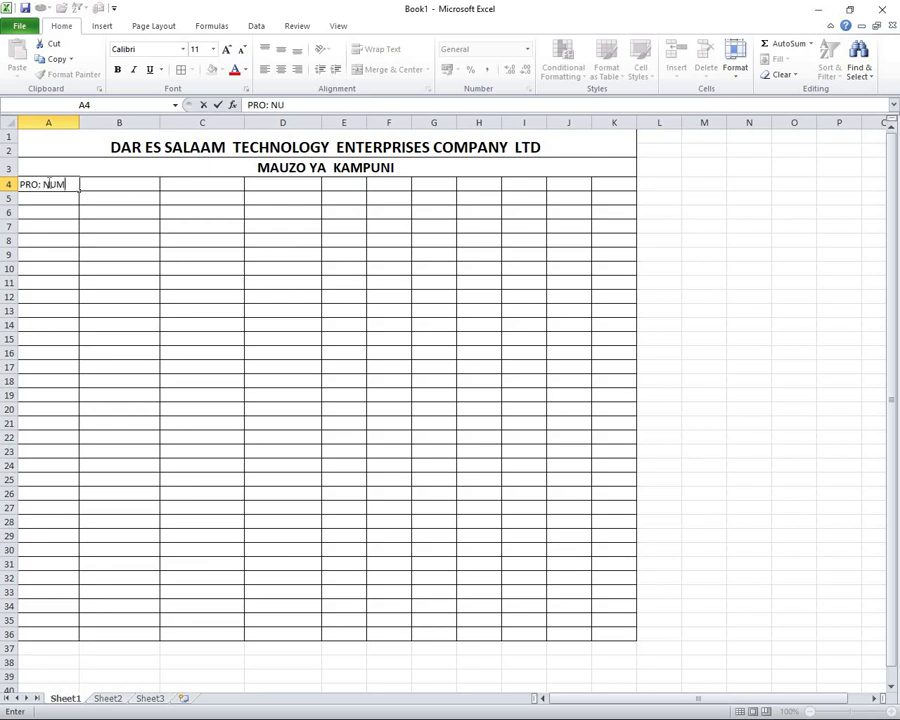
pyautogui.write('BER')
pyautogui.click(138, 241)
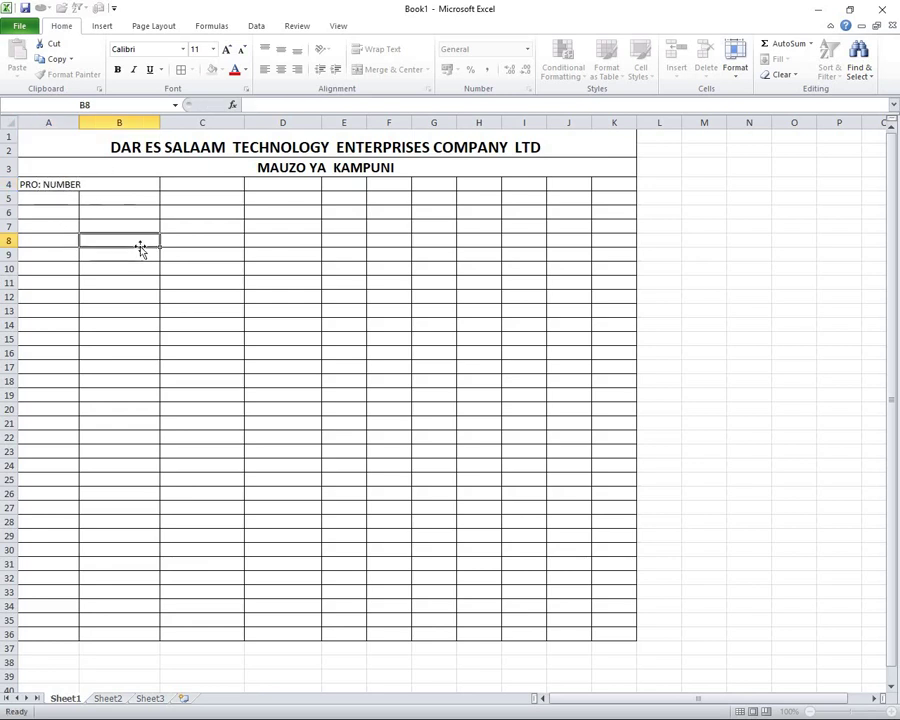
pyautogui.moveTo(78, 122); pyautogui.dragTo(87, 122)
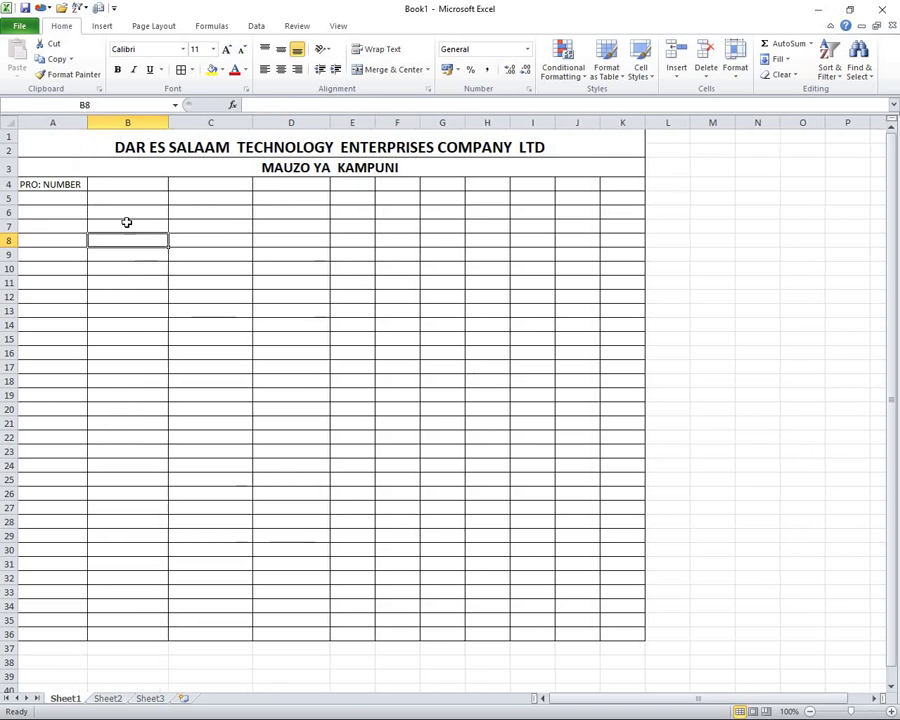
# Step: Enter PRODUCT NAME in B4 and widen column B to fit
pyautogui.click(124, 185)
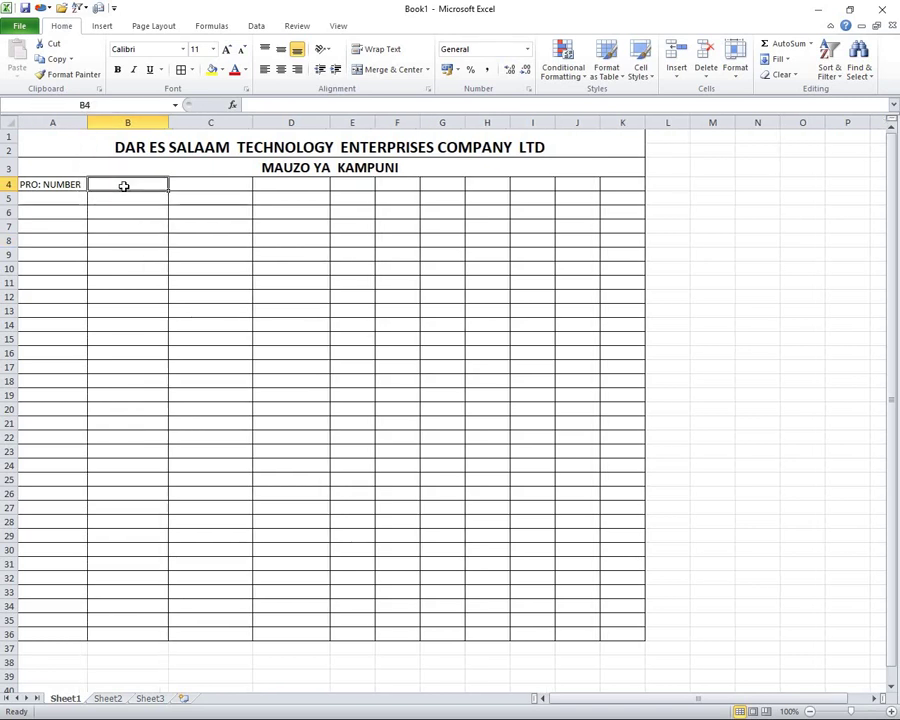
pyautogui.write('PRO')
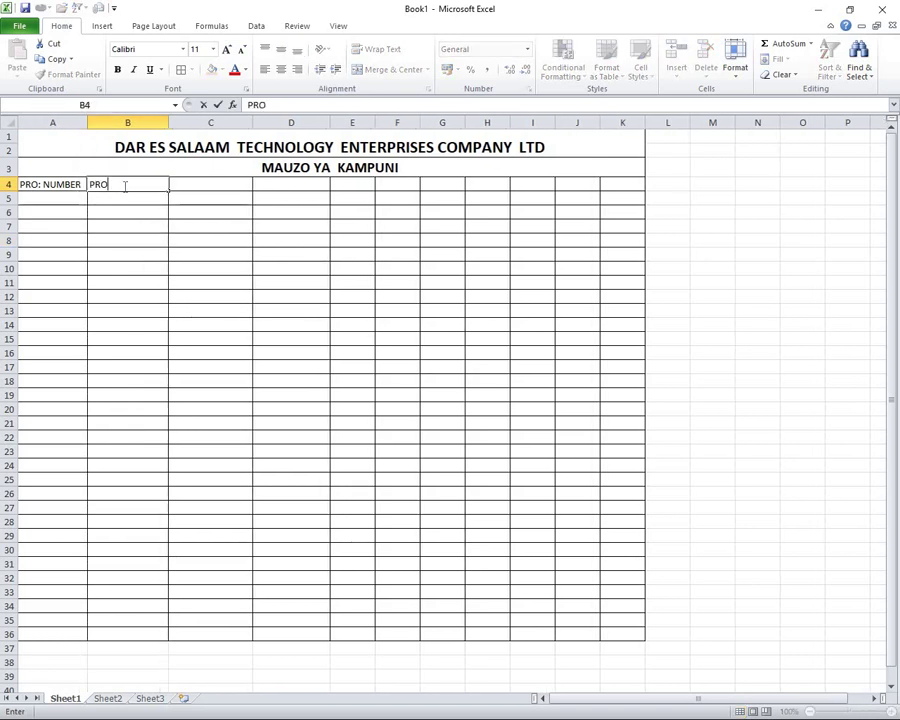
pyautogui.write('DUCT')
pyautogui.click(256, 282)
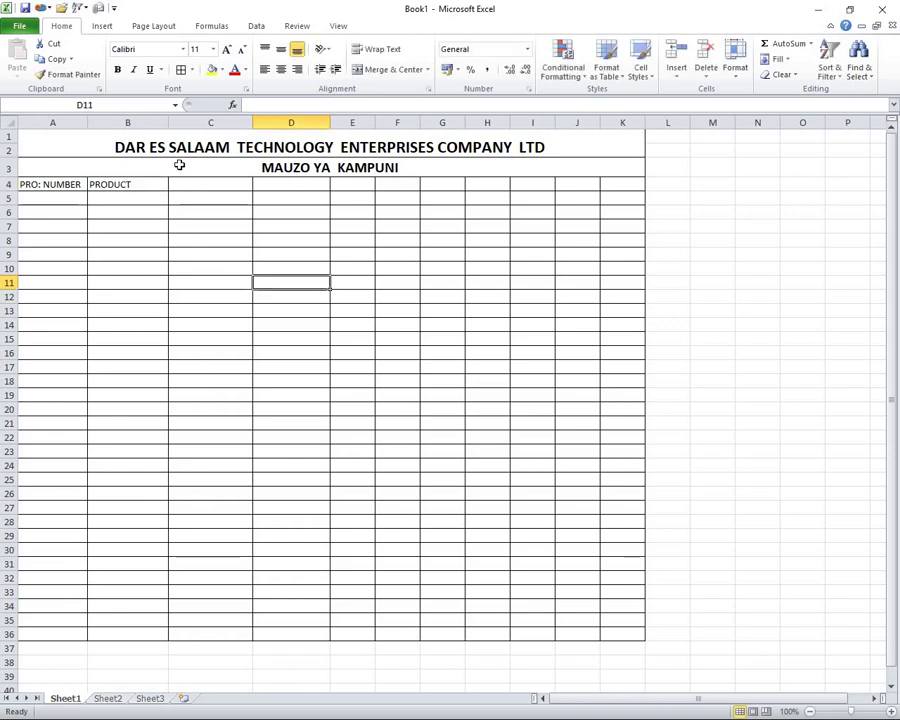
pyautogui.moveTo(169, 119); pyautogui.dragTo(250, 120)
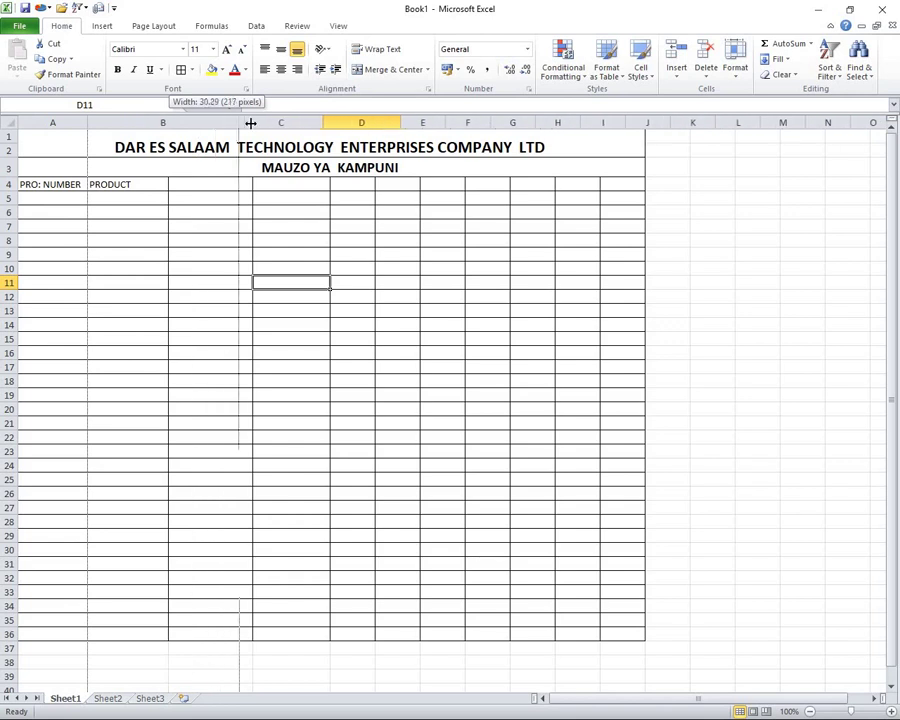
pyautogui.click(143, 183)
pyautogui.doubleClick(157, 185)
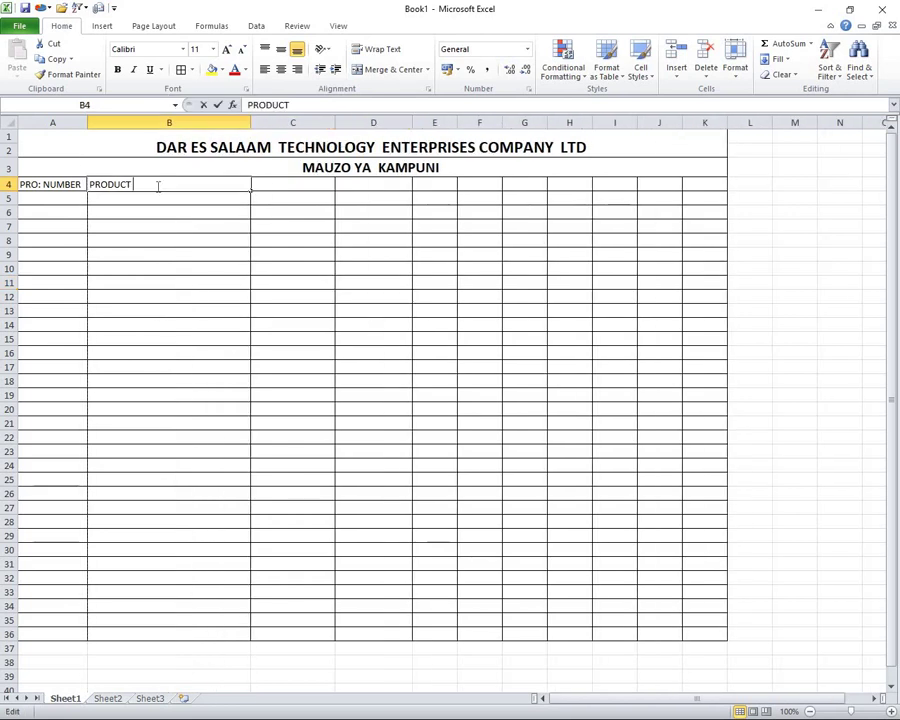
pyautogui.write(' NAME')
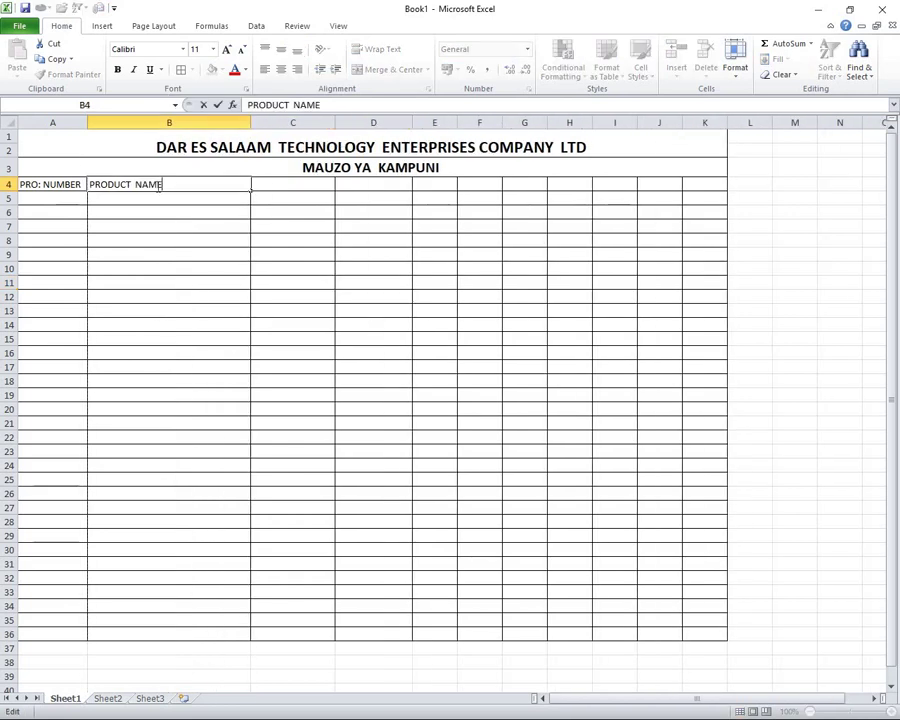
pyautogui.click(319, 211)
# Step: Enter the BUYING PRICE heading in C4
pyautogui.click(287, 185)
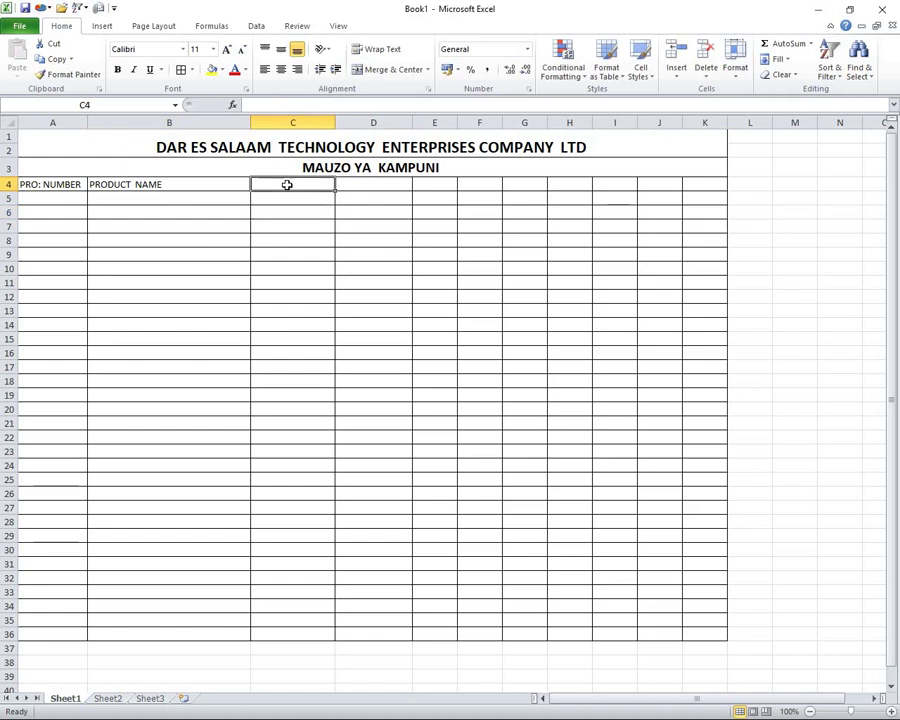
pyautogui.write('PRI')
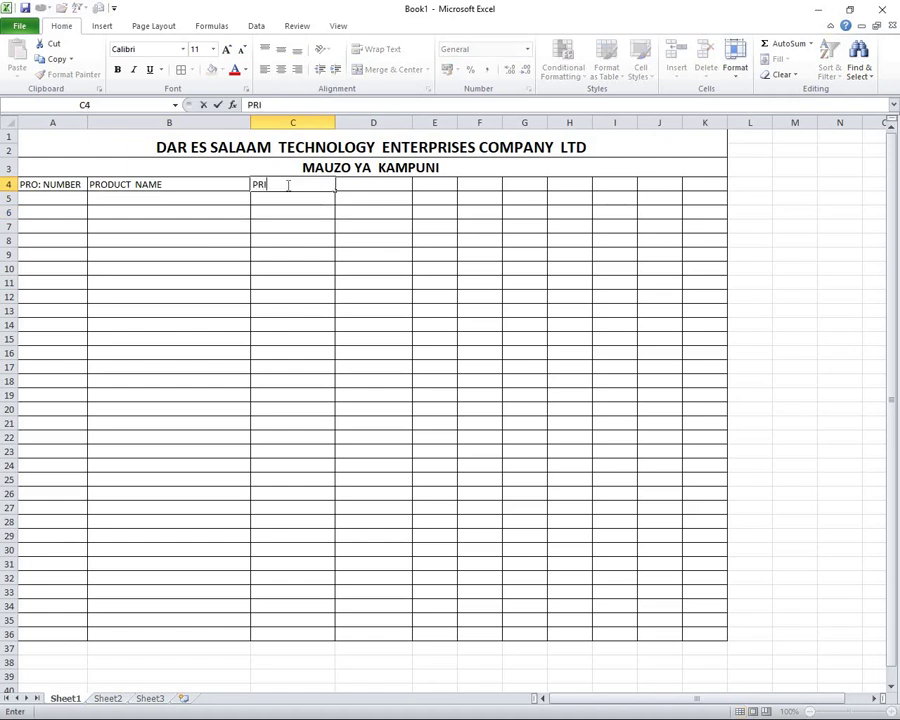
pyautogui.write('CE')
pyautogui.press('BackSpace')
pyautogui.press('BackSpace')
pyautogui.press('BackSpace')
pyautogui.press('BackSpace')
pyautogui.press('BackSpace')
pyautogui.write('ING')
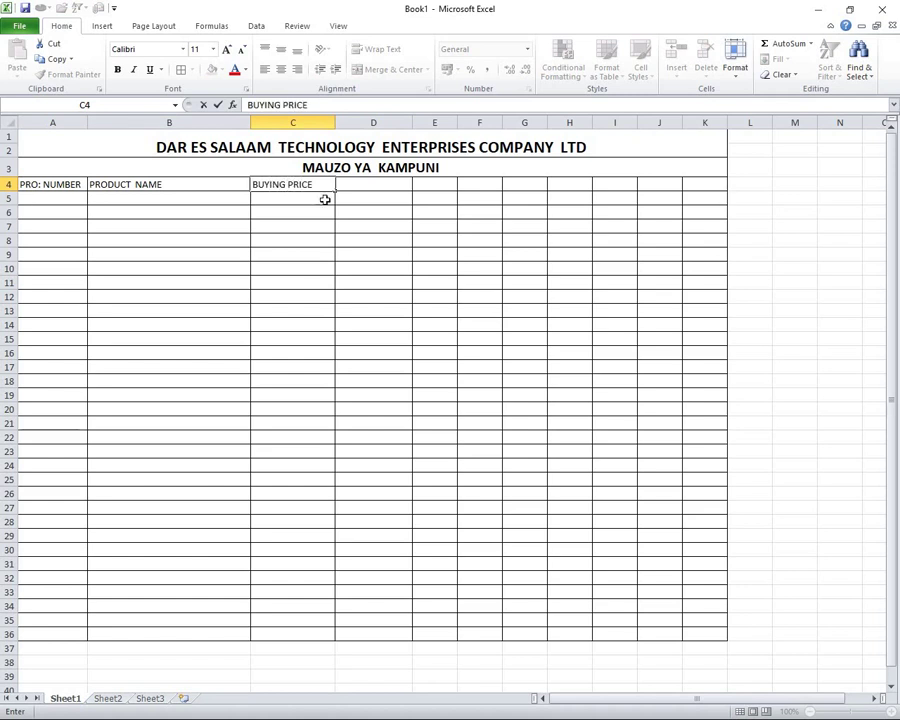
pyautogui.click(373, 240)
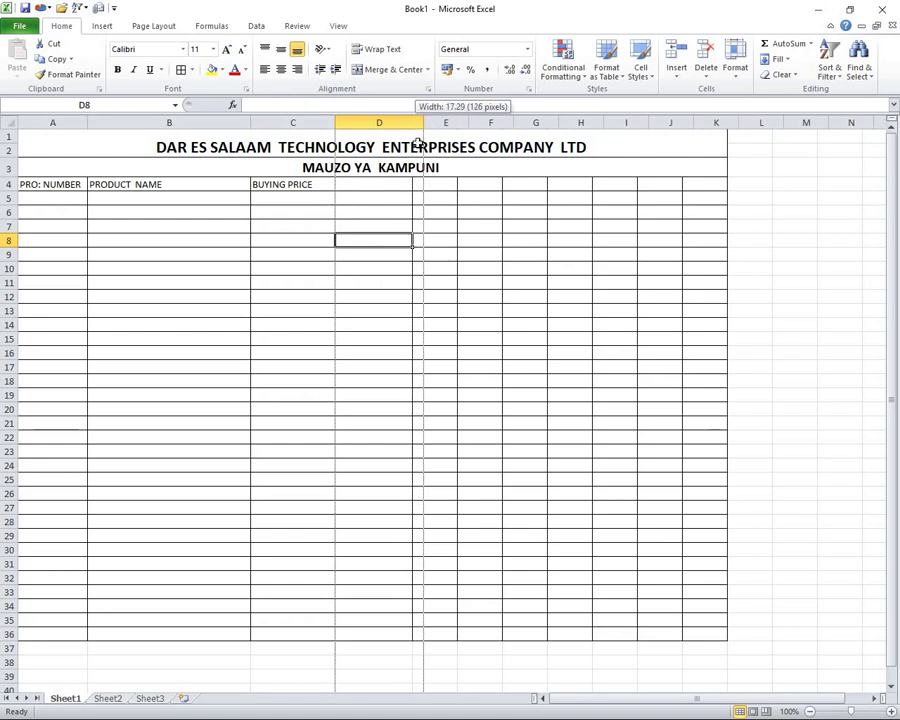
# Step: Widen column D slightly and enter SELING PRICE in D4
pyautogui.moveTo(414, 122); pyautogui.dragTo(423, 122)
pyautogui.click(379, 184)
pyautogui.write('SELI')
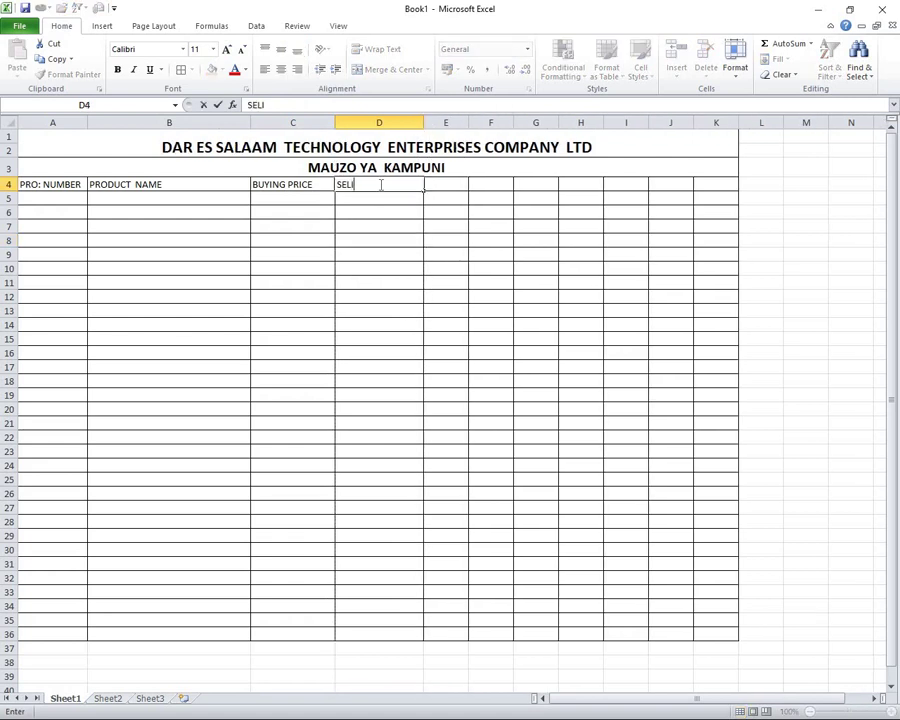
pyautogui.write('NG PRICE')
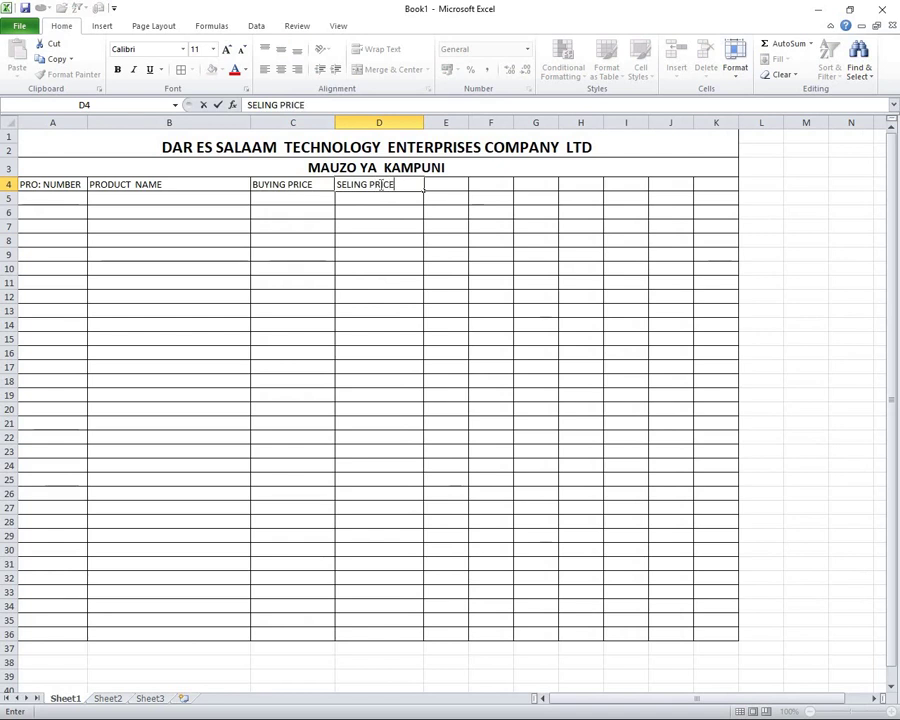
pyautogui.click(490, 212)
# Step: Enter QTY in E4 and widen columns E and F
pyautogui.click(463, 182)
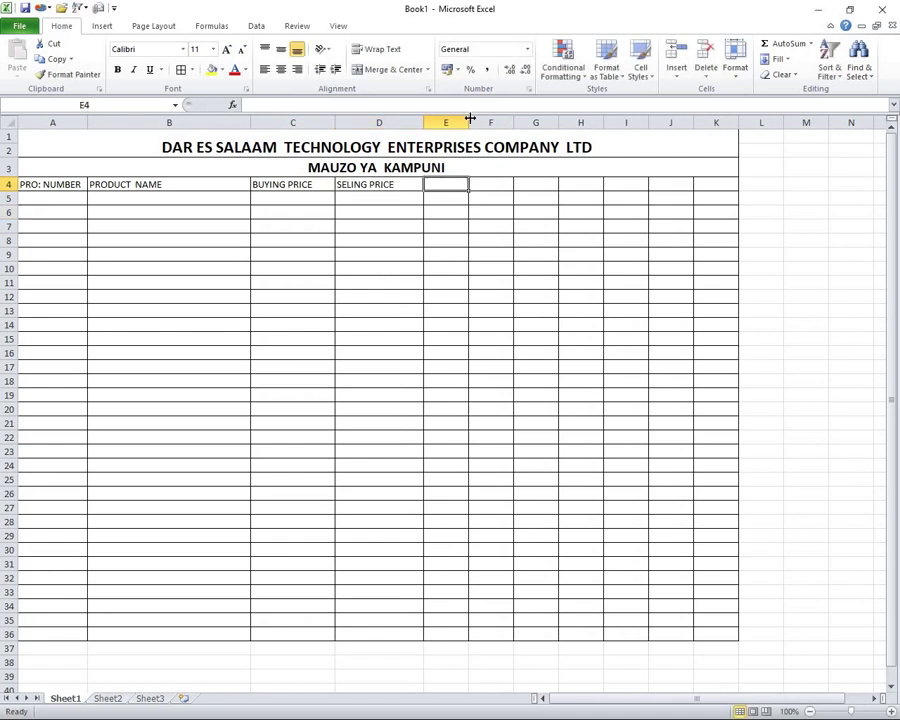
pyautogui.moveTo(468, 122); pyautogui.dragTo(491, 122)
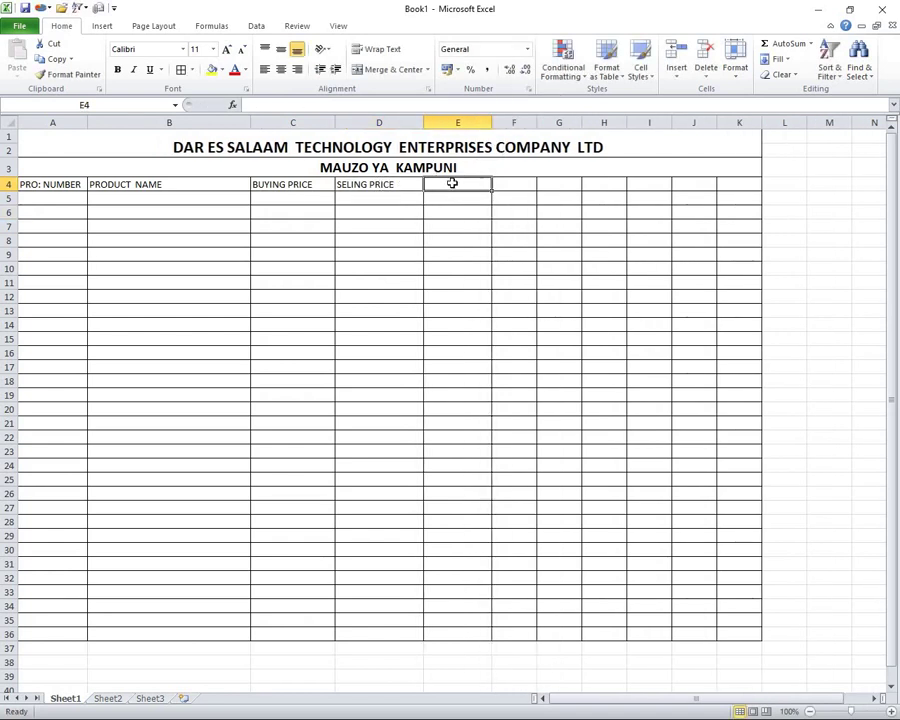
pyautogui.write('UN')
pyautogui.press('BackSpace')
pyautogui.press('BackSpace')
pyautogui.press('BackSpace')
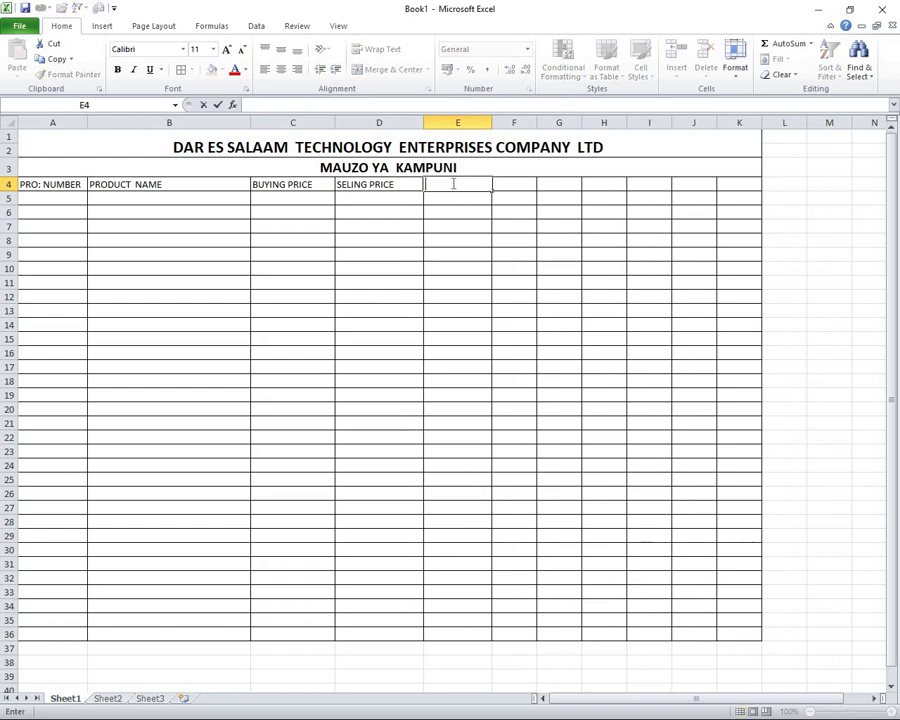
pyautogui.write('QTY')
pyautogui.click(542, 229)
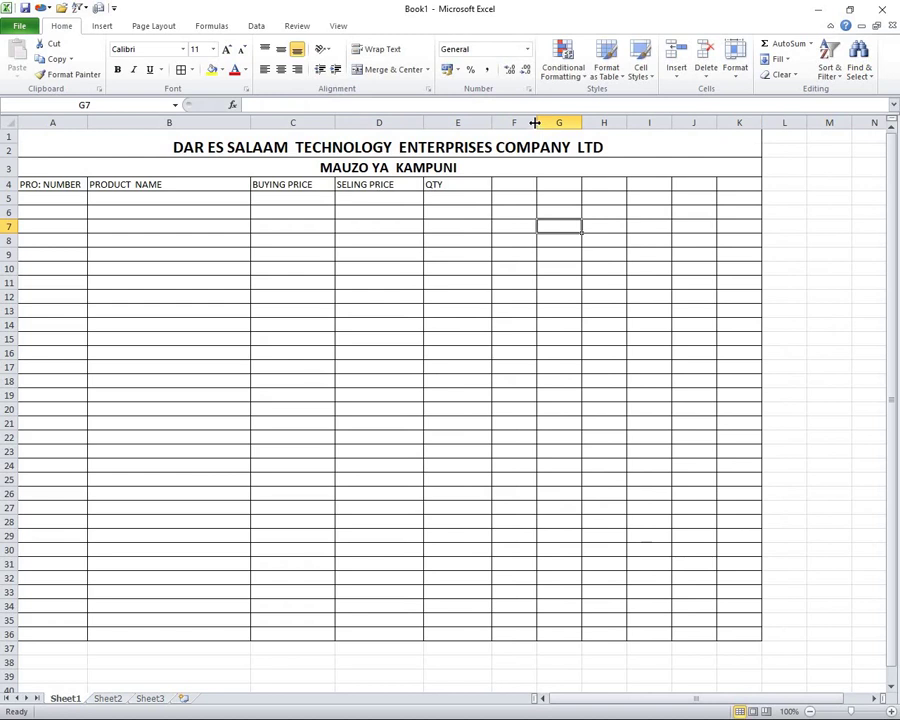
pyautogui.moveTo(535, 122); pyautogui.dragTo(559, 122)
pyautogui.click(512, 184)
pyautogui.click(586, 266)
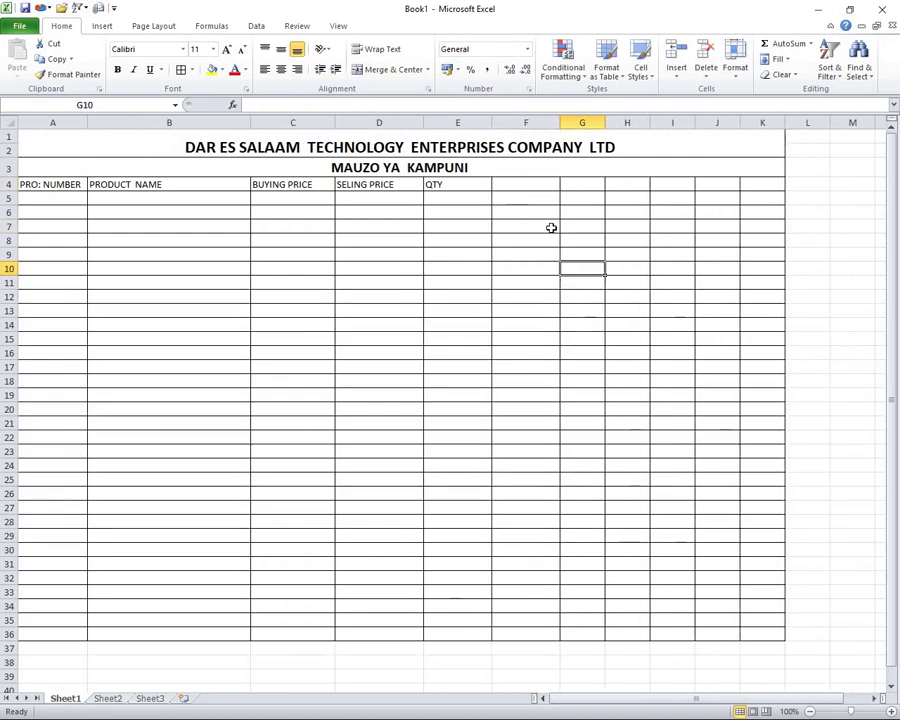
pyautogui.click(526, 184)
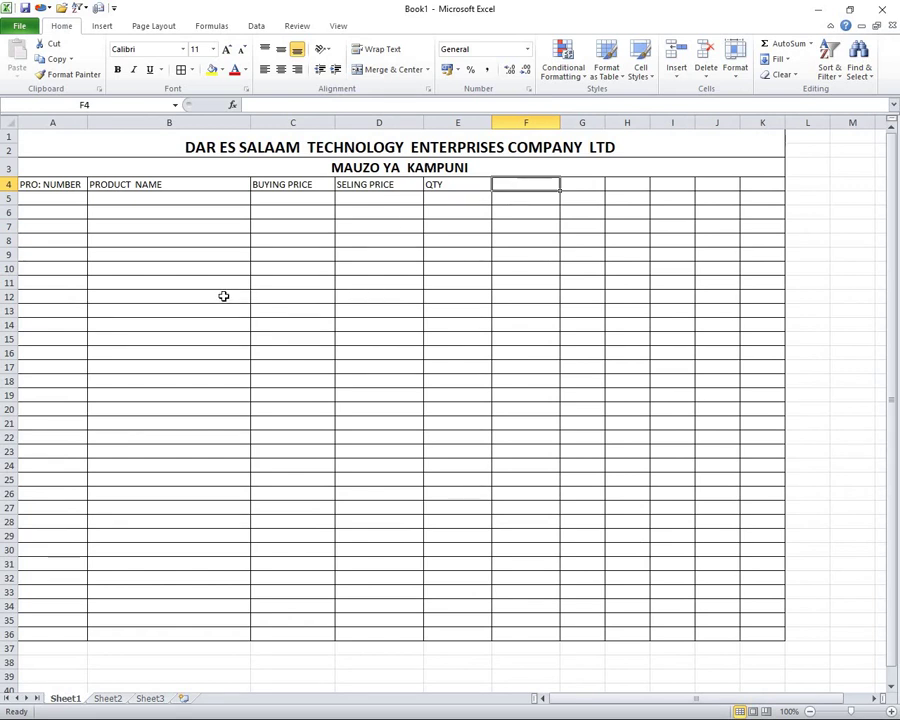
# Step: Fill row 5 with PR1234, Computer desktop, buying price 350000, selling price 590000, quantity 60
pyautogui.click(63, 197)
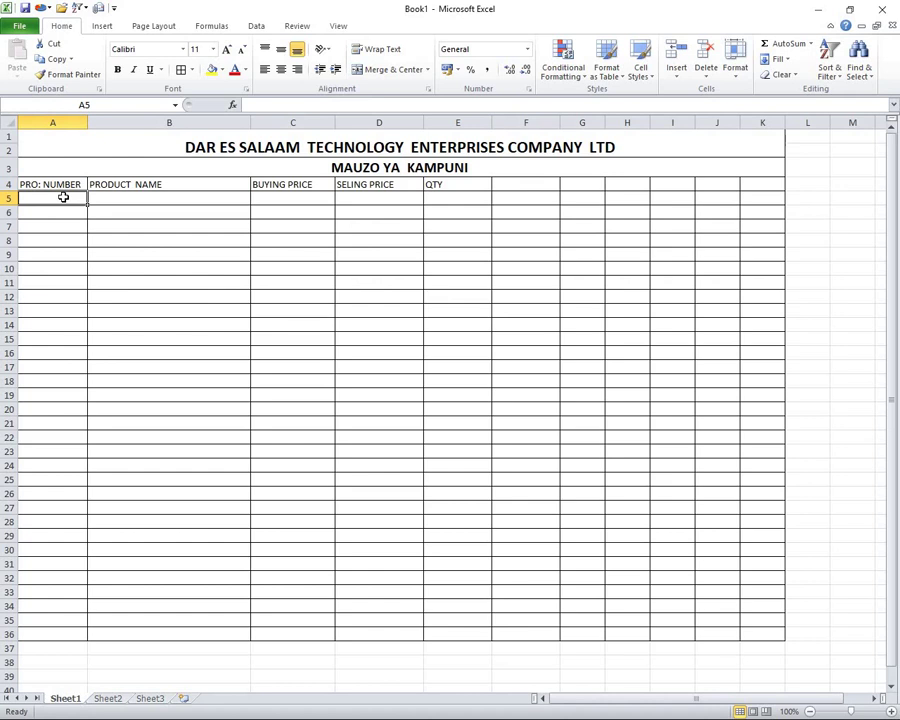
pyautogui.write('PR')
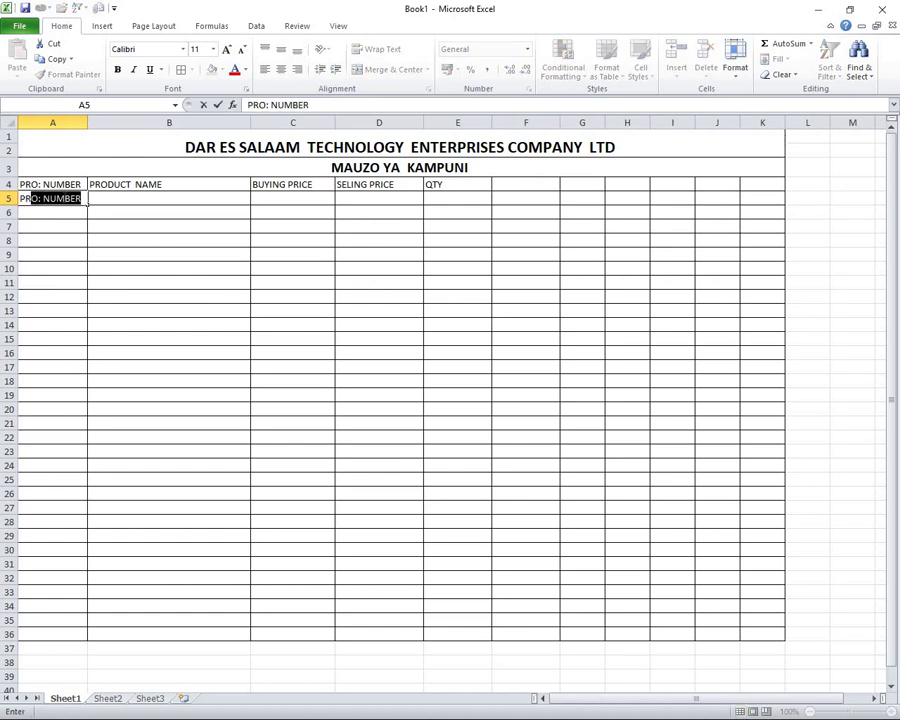
pyautogui.write('1234')
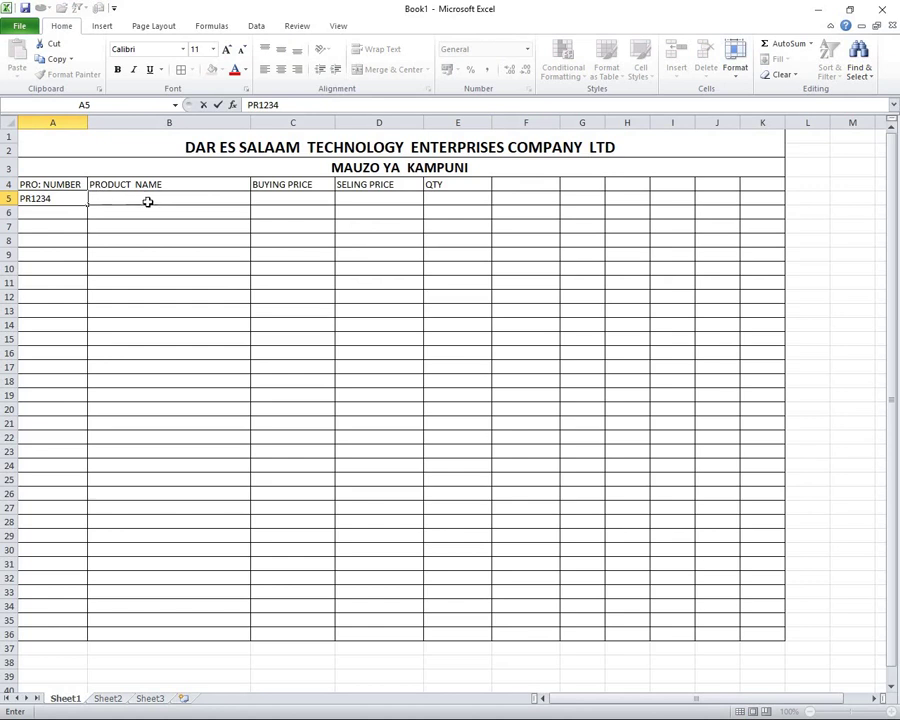
pyautogui.click(145, 197)
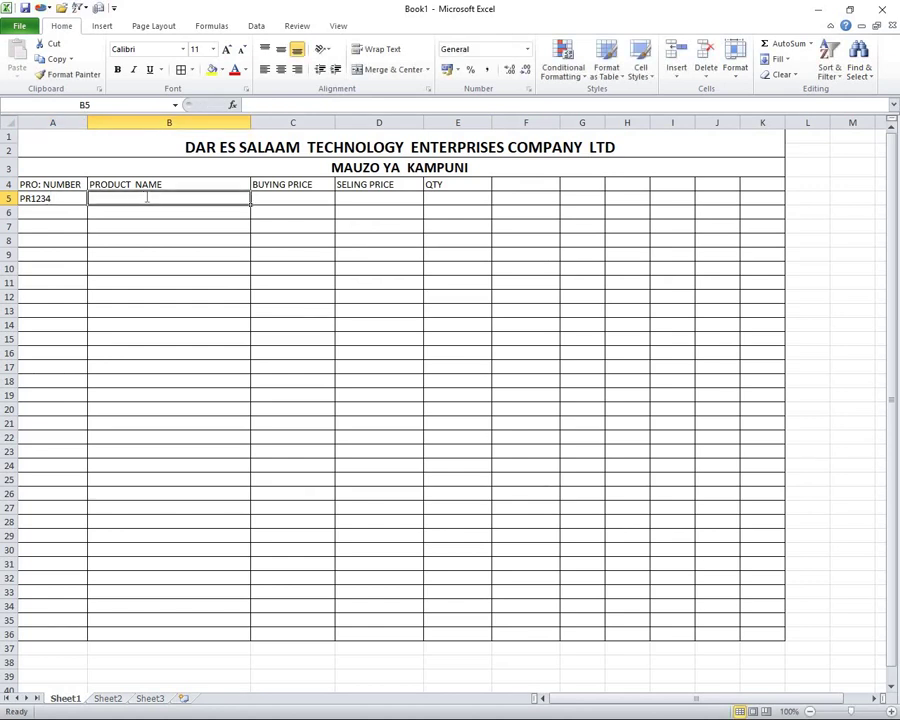
pyautogui.write('Compu')
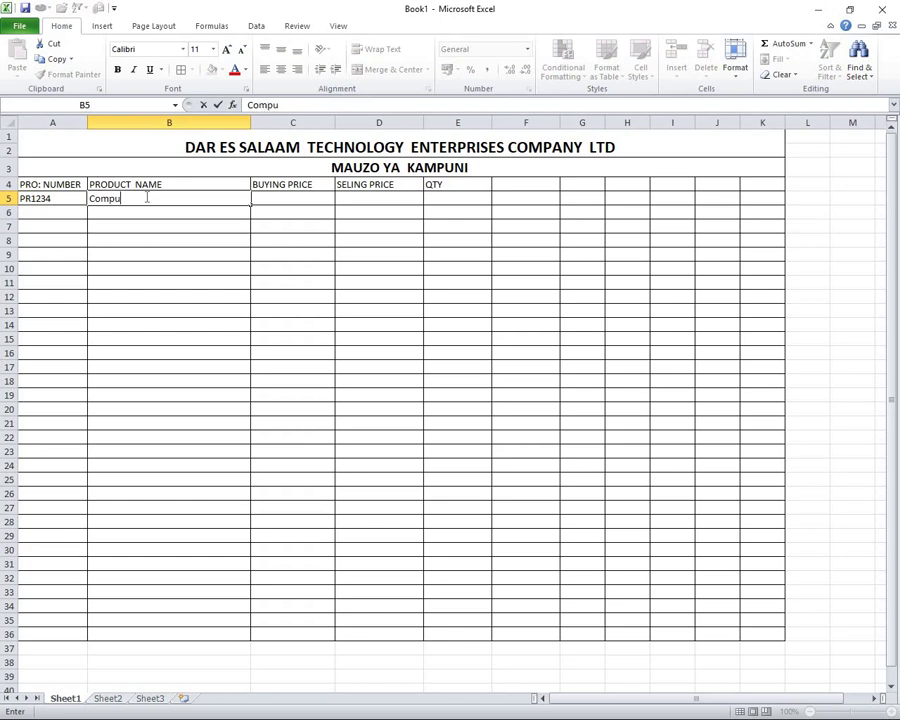
pyautogui.write('ter ')
pyautogui.write('desk')
pyautogui.write('top')
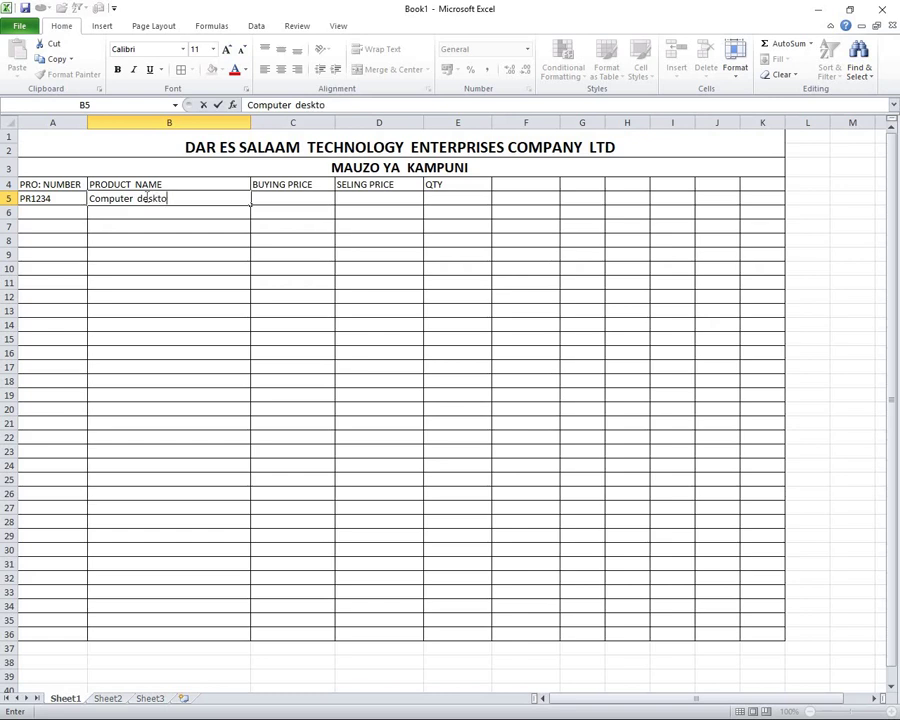
pyautogui.click(273, 198)
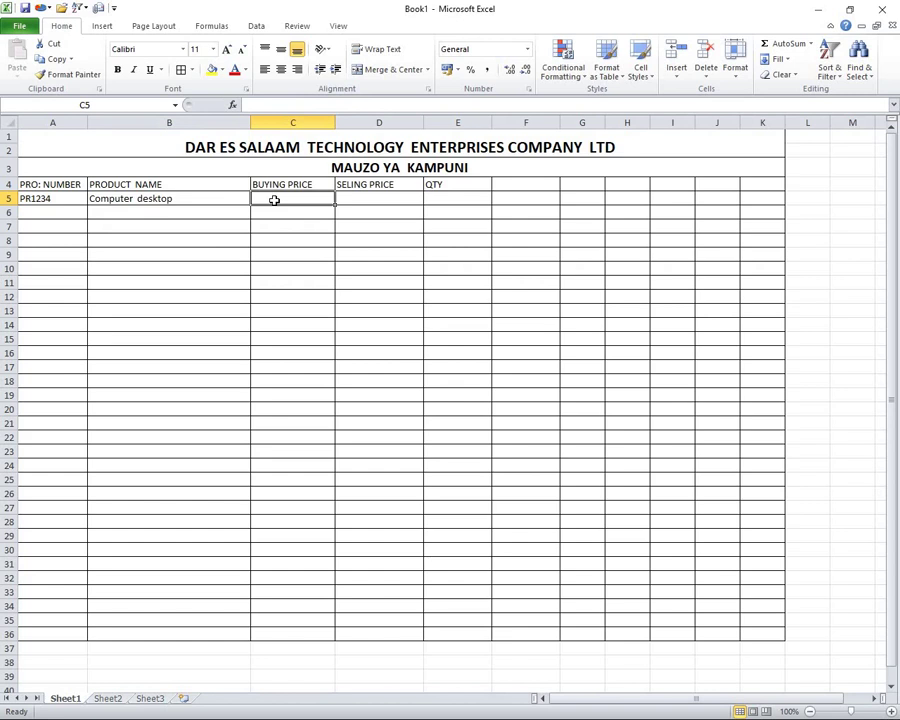
pyautogui.write('350000')
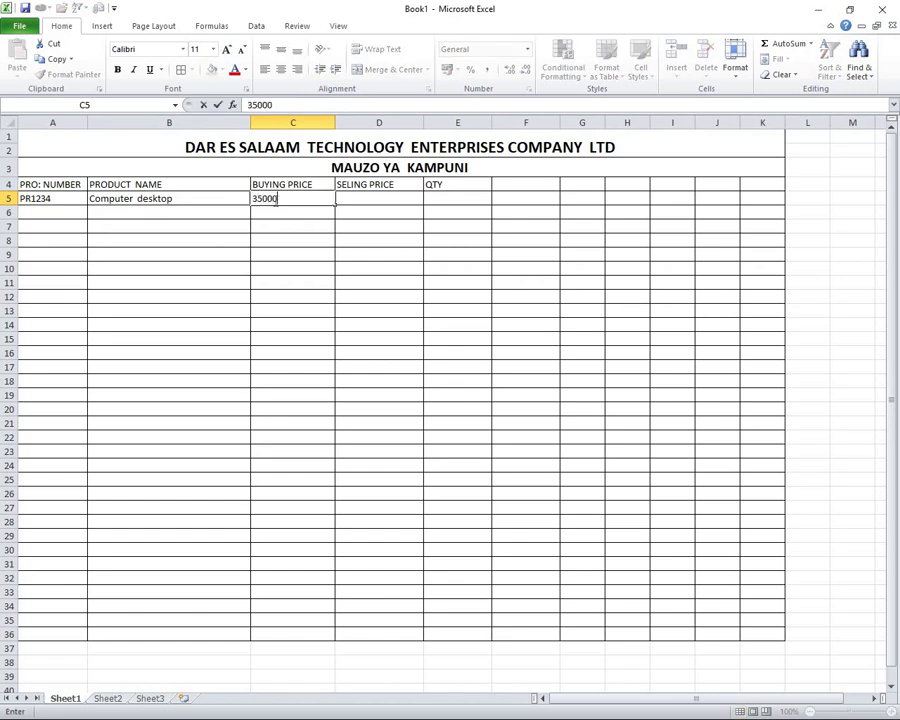
pyautogui.click(357, 198)
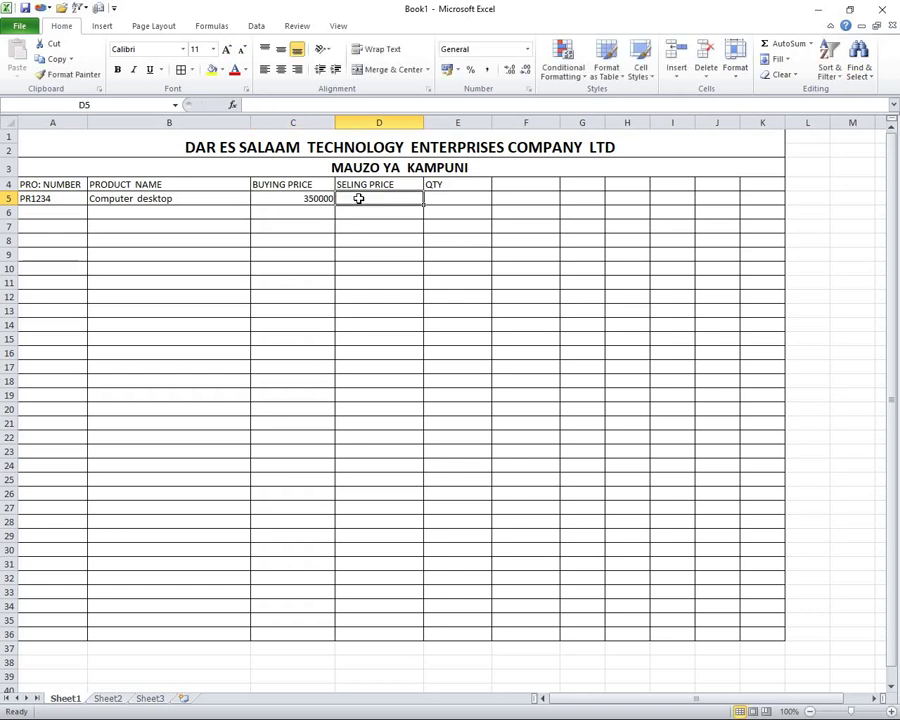
pyautogui.write('59')
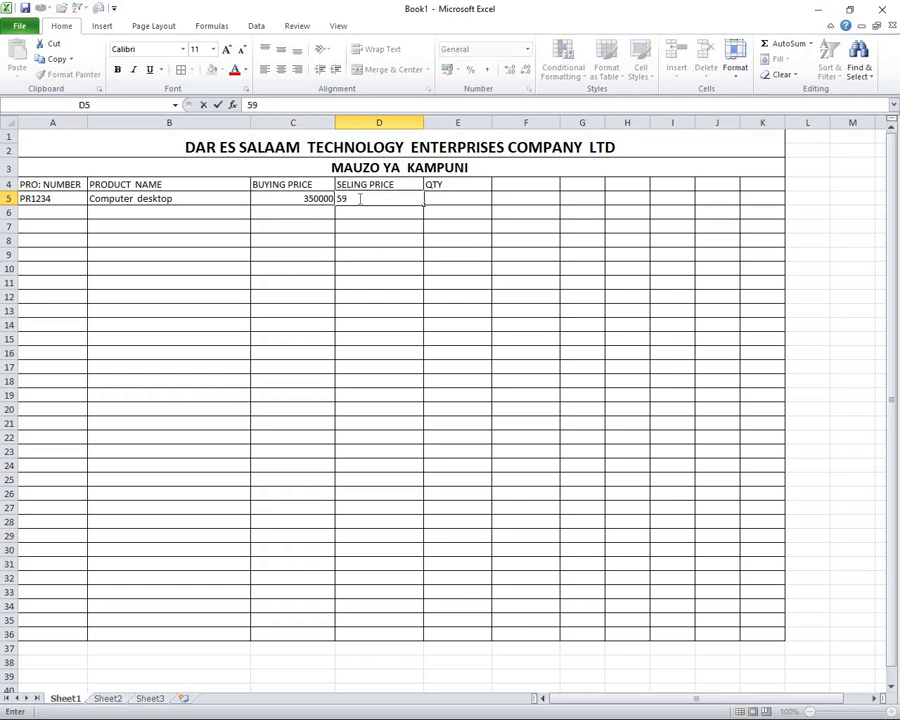
pyautogui.write('0000')
pyautogui.click(457, 199)
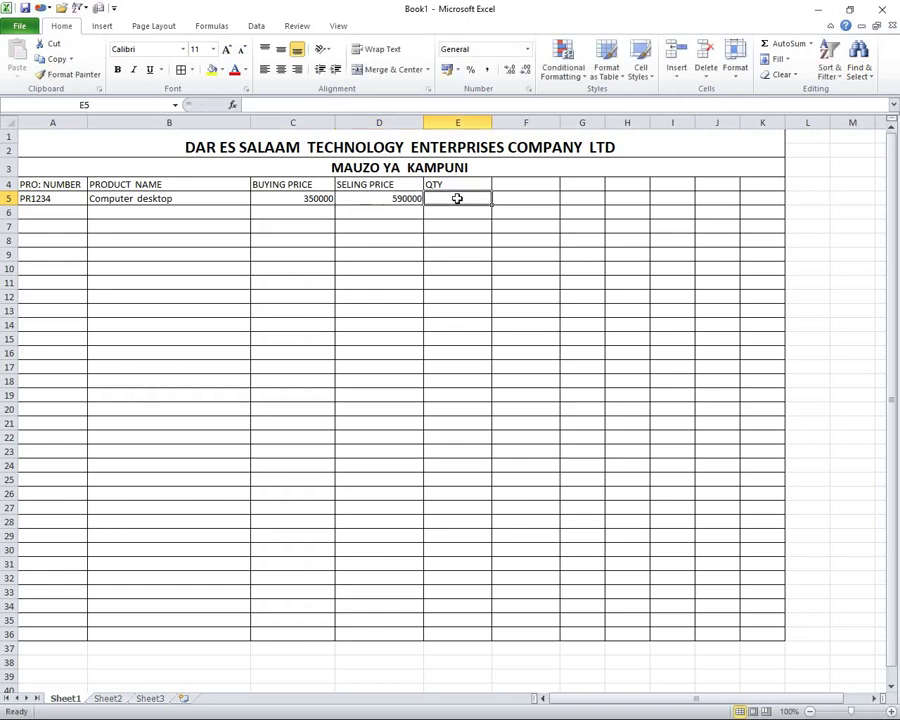
pyautogui.write('60')
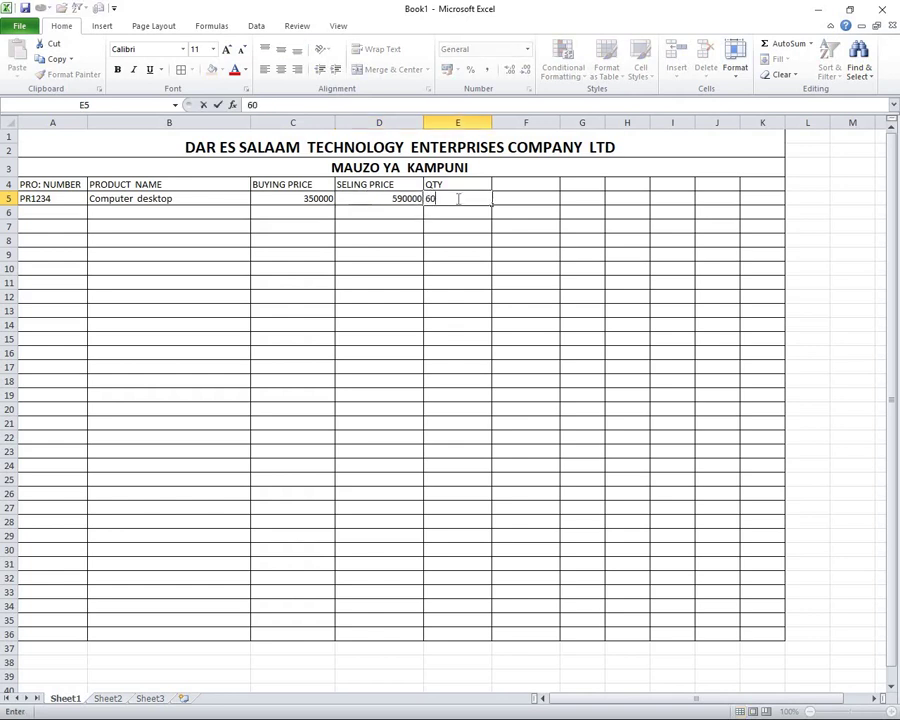
# Step: Fill row 6 with PR 1367, Canon Photocopy, buying price 1500000, selling price 2300000, quantity 50
pyautogui.click(53, 215)
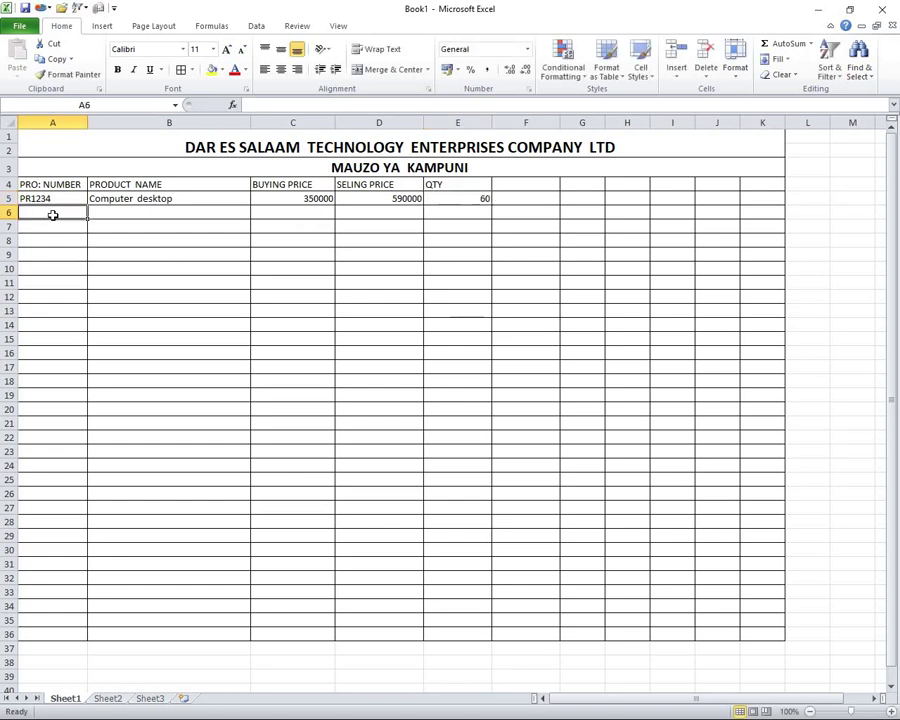
pyautogui.write('p')
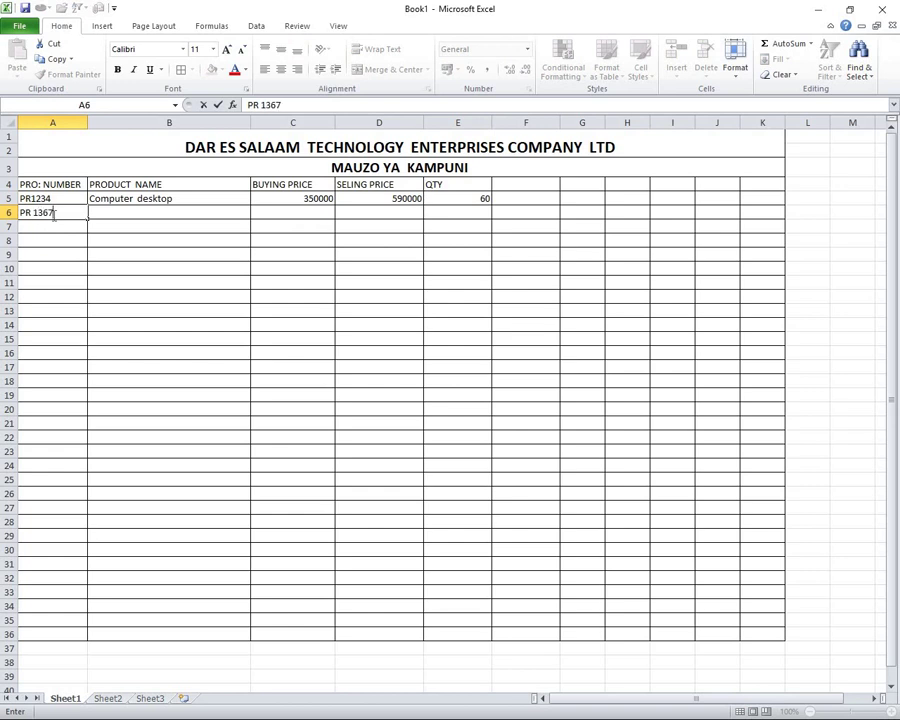
pyautogui.click(118, 216)
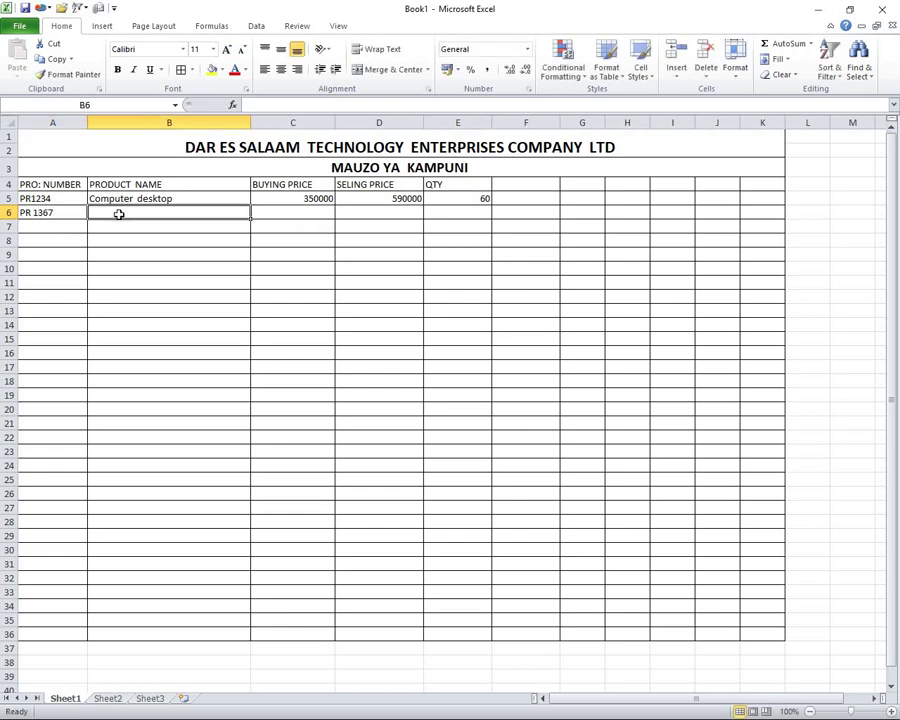
pyautogui.write('C')
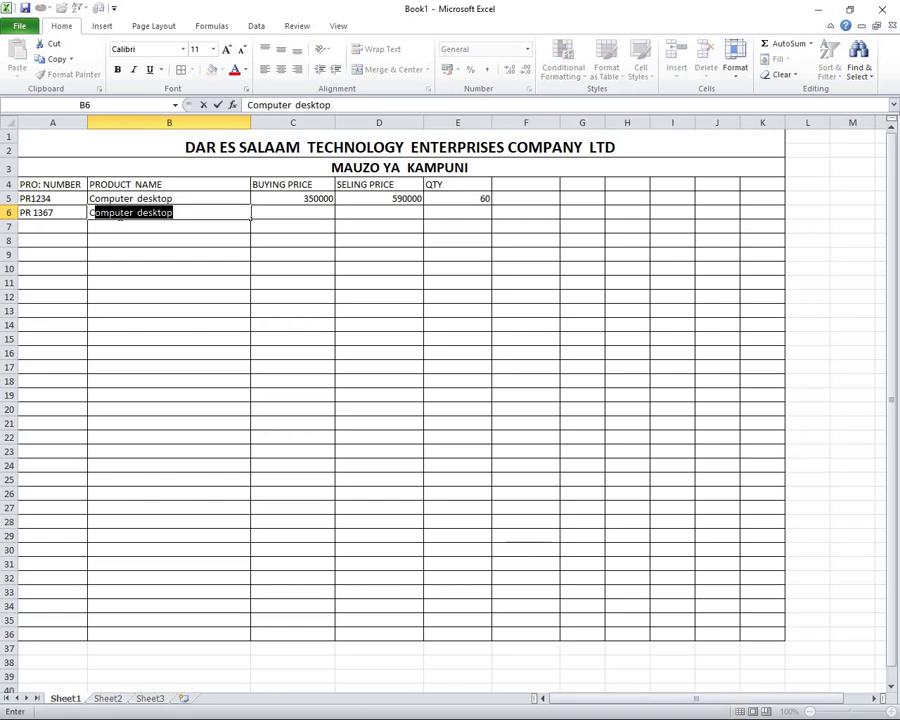
pyautogui.write('anon ')
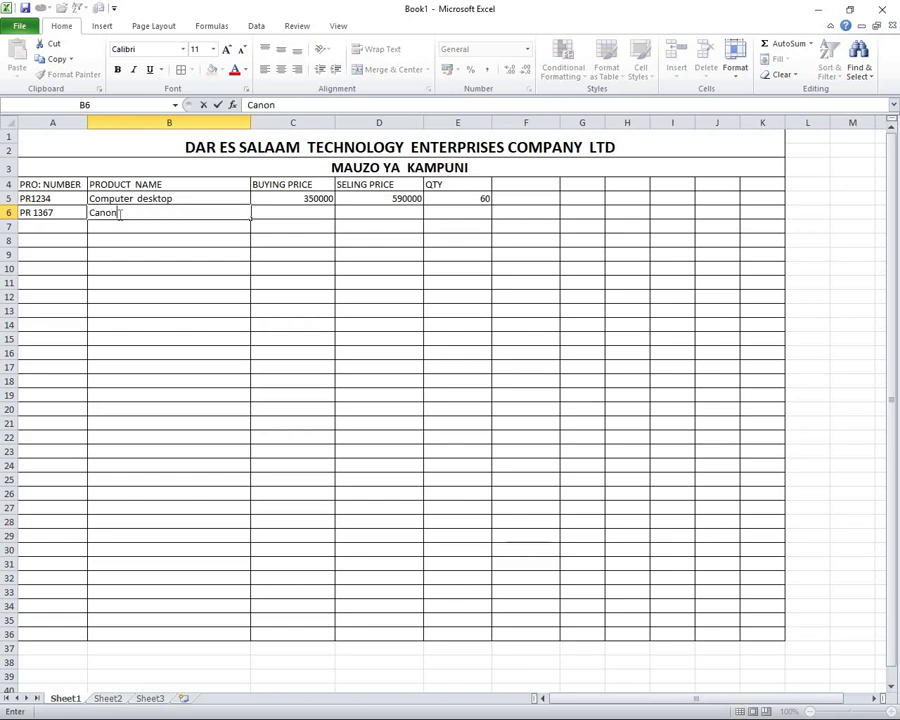
pyautogui.write('P')
pyautogui.write('hotoco')
pyautogui.write('p')
pyautogui.write('y')
pyautogui.click(280, 218)
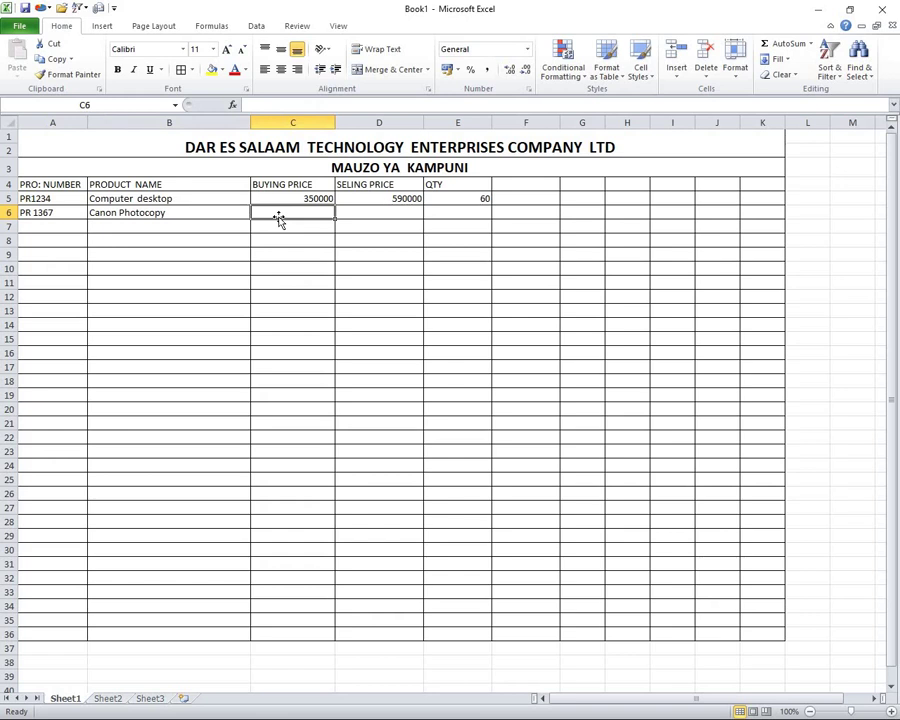
pyautogui.write('1500000')
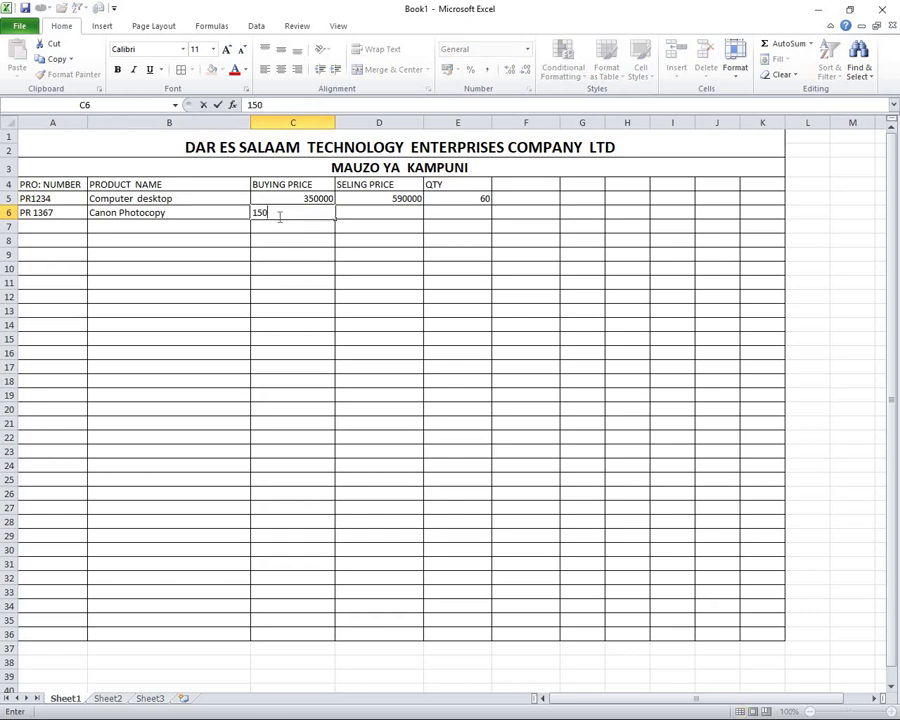
pyautogui.click(395, 214)
pyautogui.write('2')
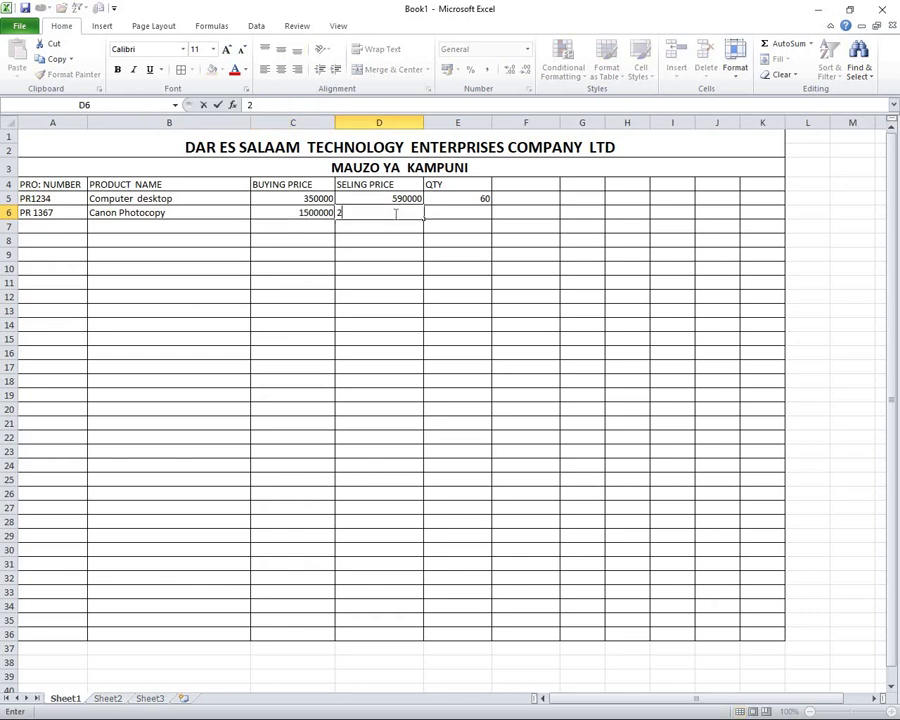
pyautogui.write('300000')
pyautogui.click(457, 211)
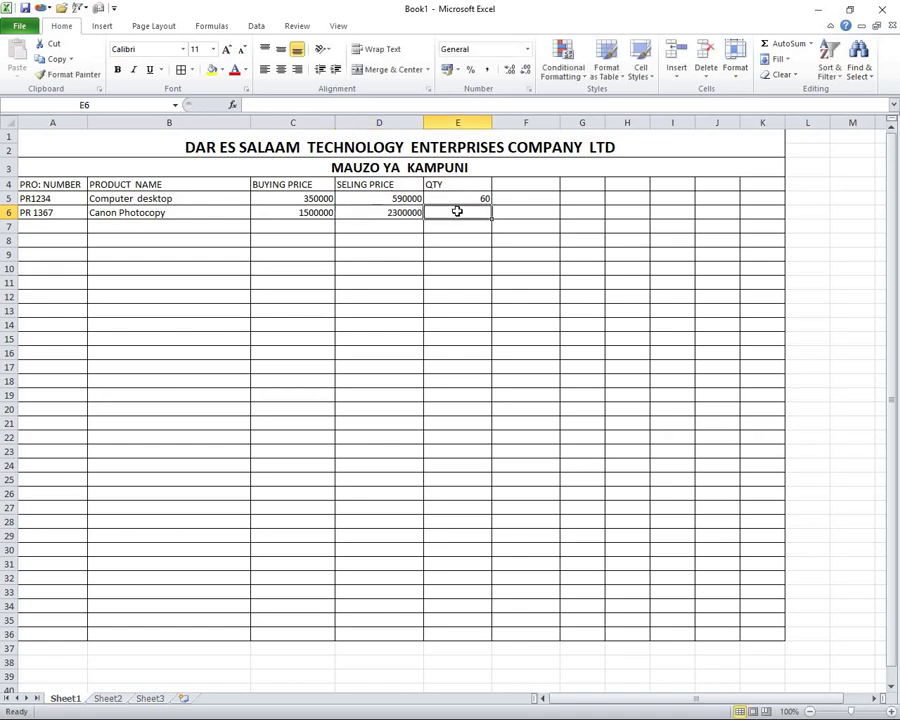
pyautogui.write('50')
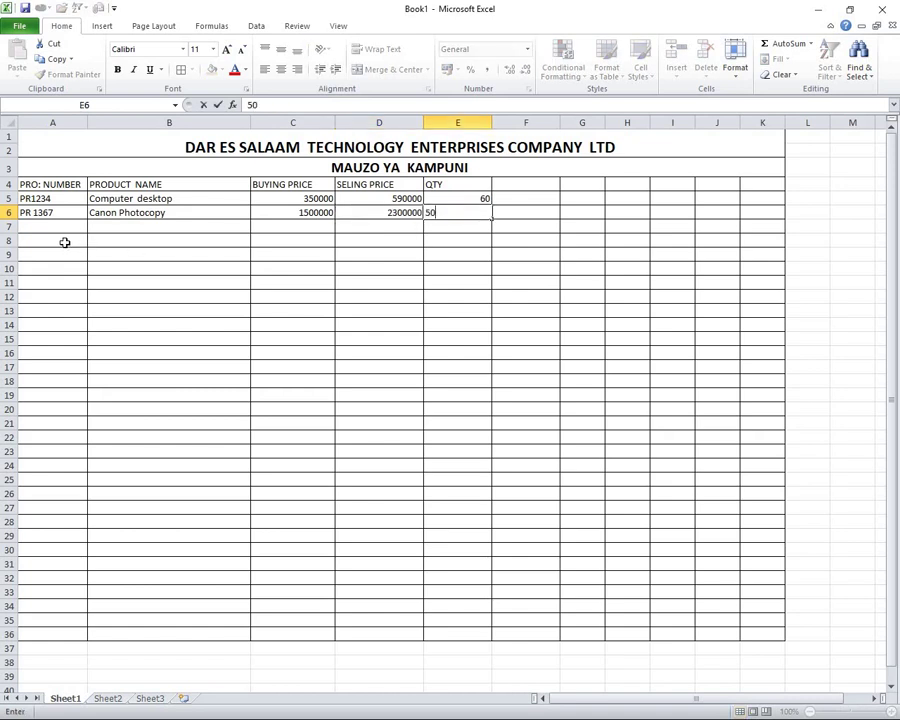
pyautogui.click(54, 228)
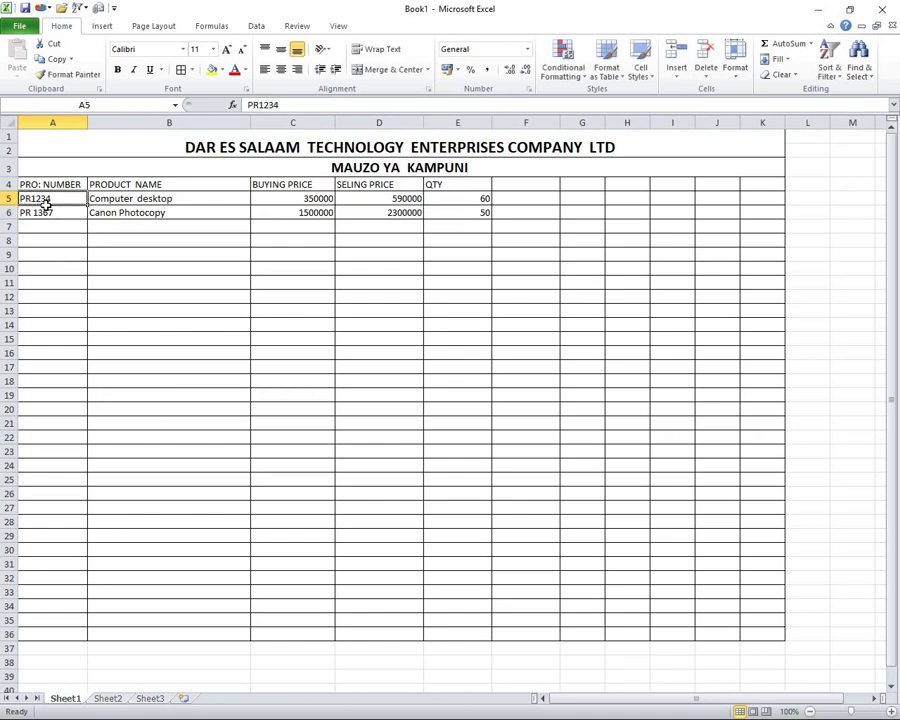
# Step: Copy the product numbers and names in A5:B6 down through row 20
pyautogui.moveTo(28, 198)
pyautogui.mouseDown()
pyautogui.moveTo(52, 212)
pyautogui.moveTo(49, 408)
pyautogui.mouseUp()
pyautogui.hotkey('ctrl', 'c')
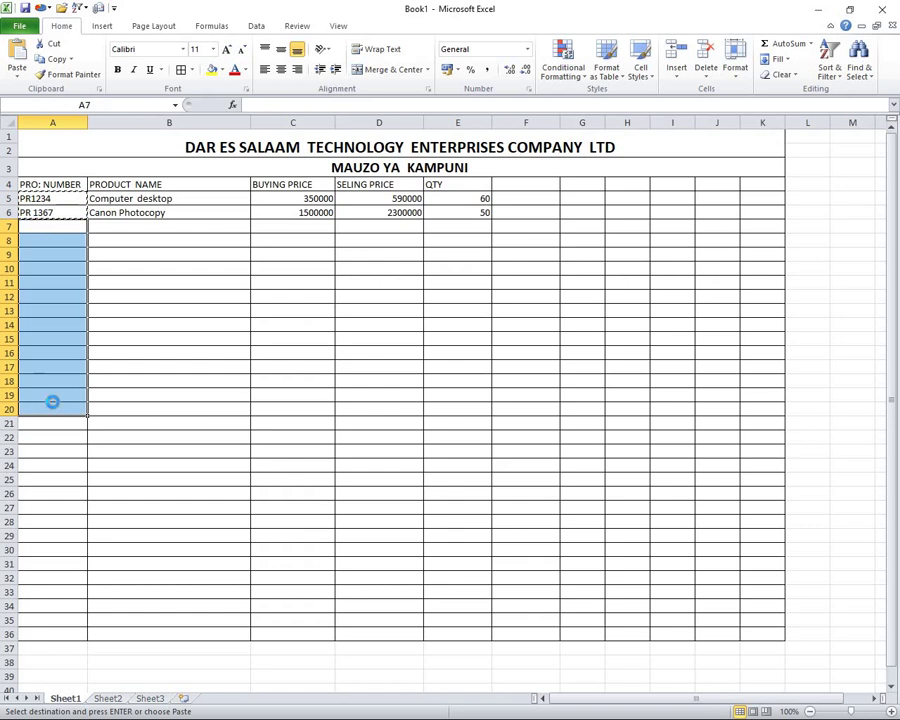
pyautogui.hotkey('ctrl', 'v')
pyautogui.click(190, 282)
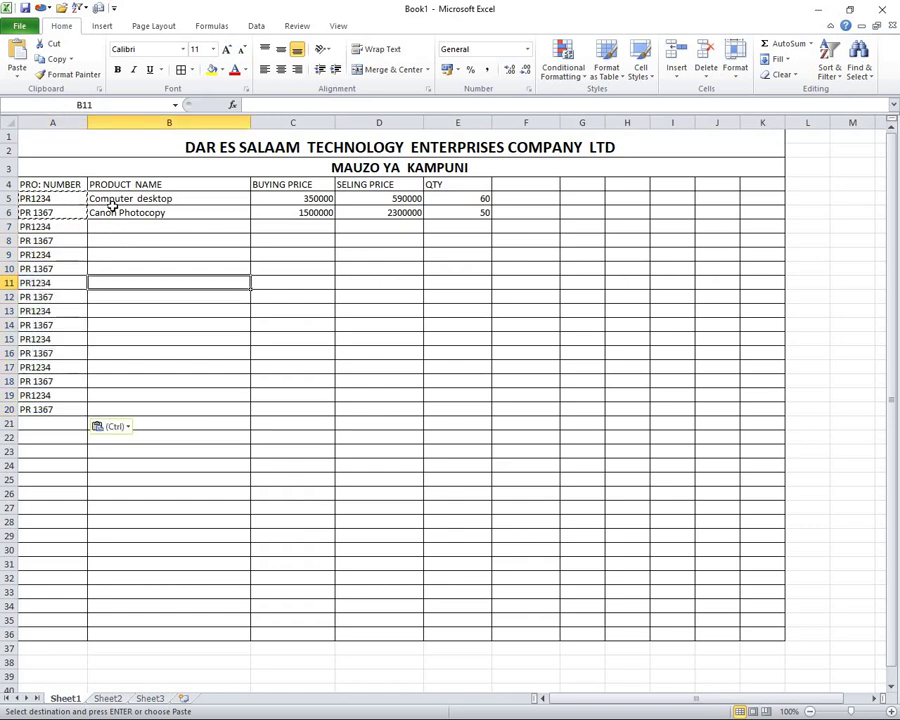
pyautogui.moveTo(105, 198)
pyautogui.mouseDown()
pyautogui.moveTo(155, 212)
pyautogui.moveTo(169, 410)
pyautogui.mouseUp()
pyautogui.hotkey('ctrl', 'c')
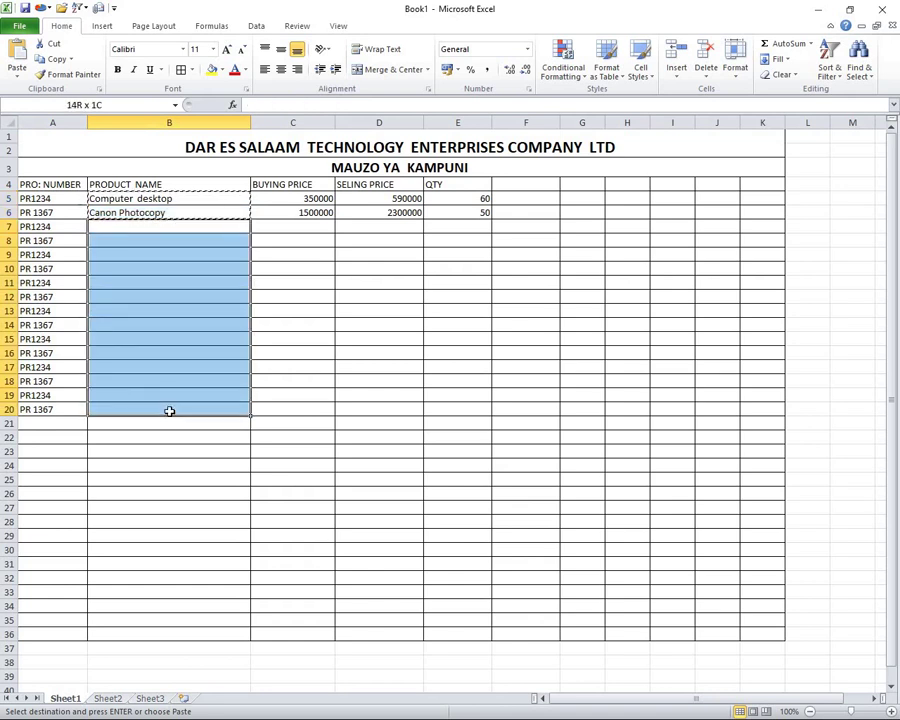
pyautogui.hotkey('ctrl', 'v')
pyautogui.click(301, 266)
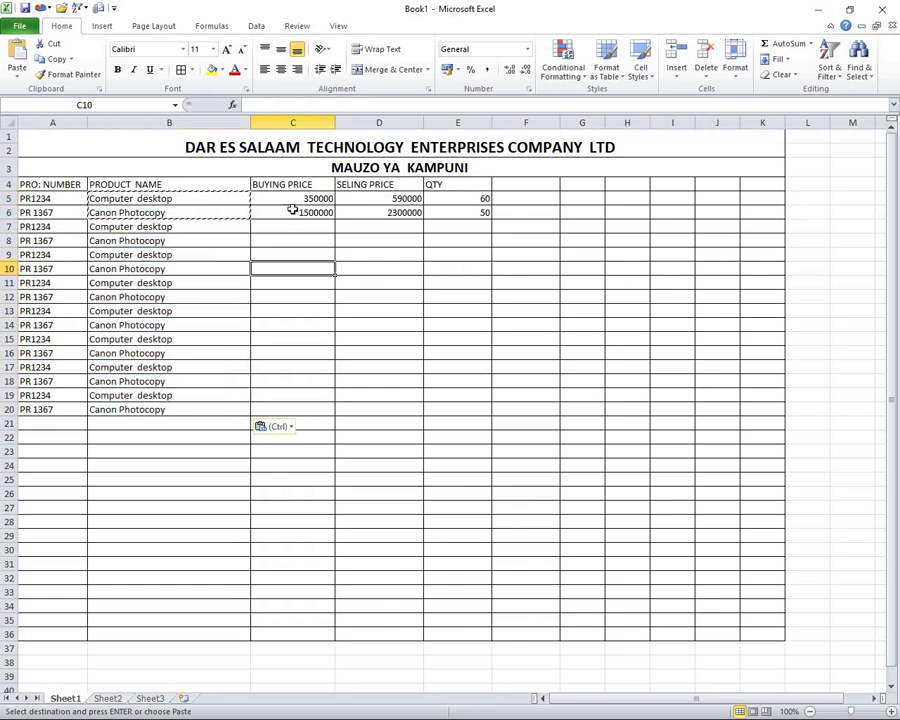
# Step: Copy the buying and selling prices in C5:D6 down through row 20
pyautogui.moveTo(296, 198)
pyautogui.mouseDown()
pyautogui.moveTo(318, 212)
pyautogui.moveTo(296, 410)
pyautogui.mouseUp()
pyautogui.hotkey('ctrl', 'c')
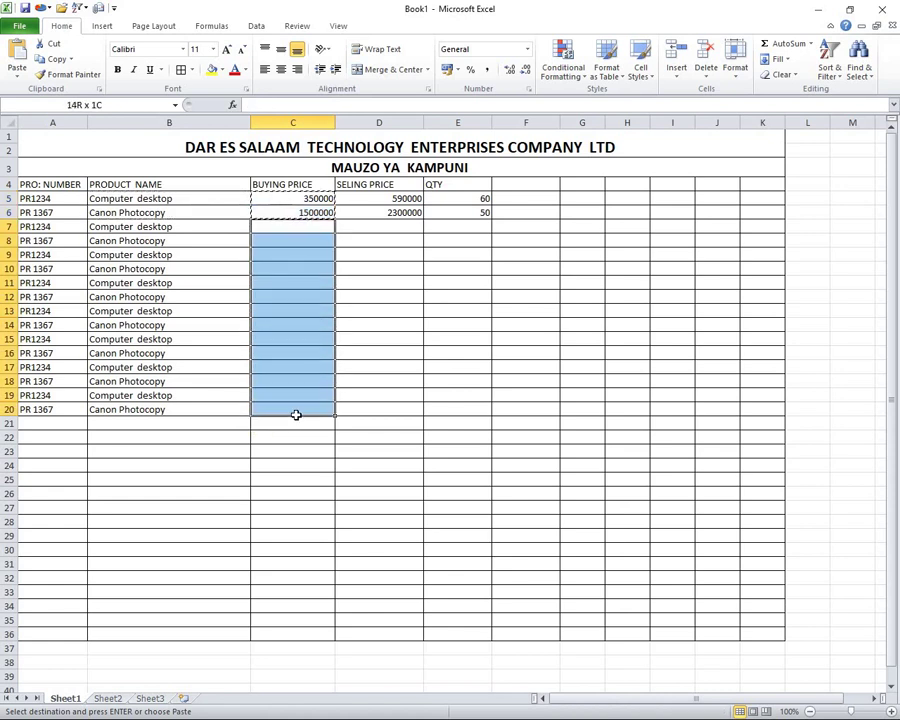
pyautogui.hotkey('ctrl', 'v')
pyautogui.click(395, 211)
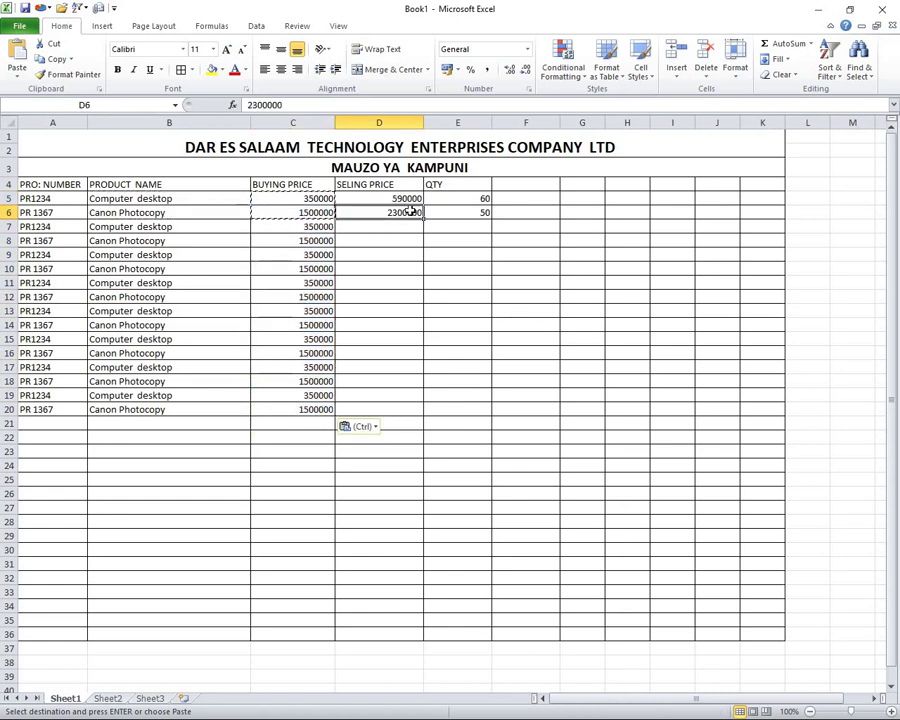
pyautogui.moveTo(405, 199); pyautogui.dragTo(392, 412)
pyautogui.hotkey('ctrl', 'c')
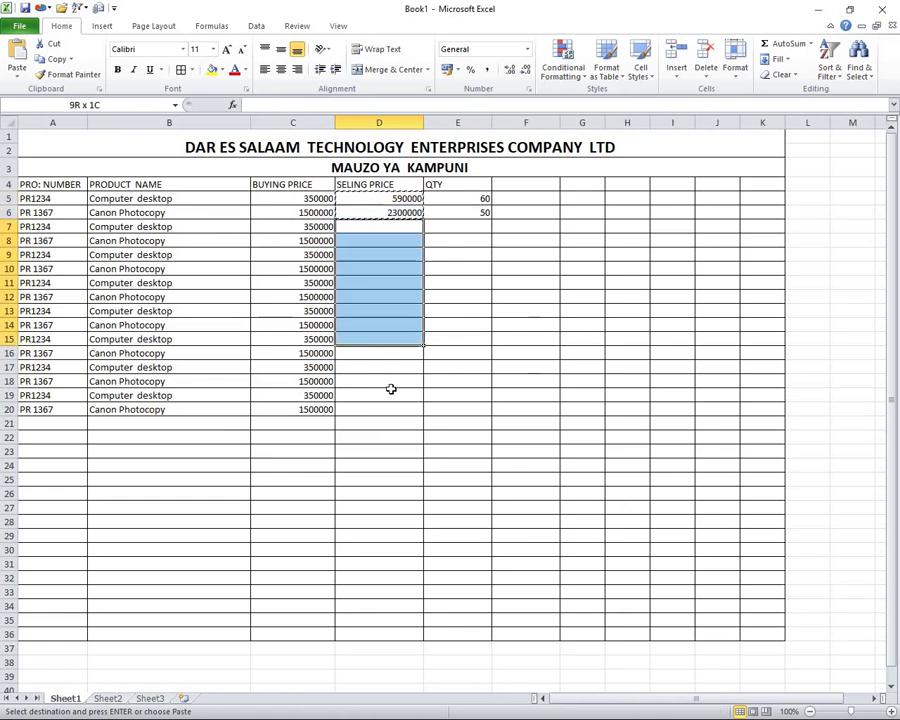
pyautogui.hotkey('ctrl', 'v')
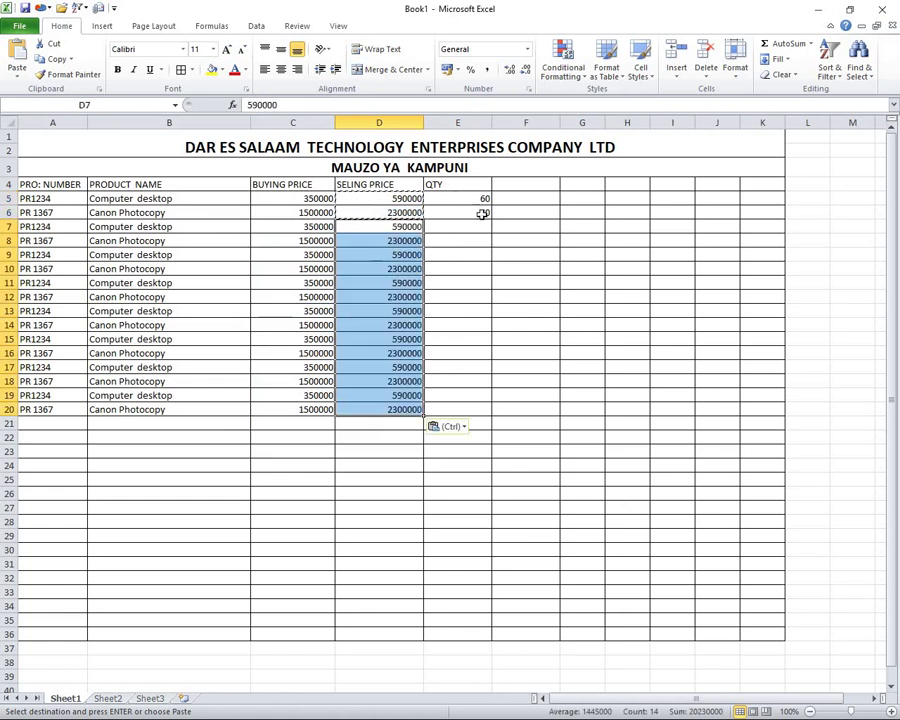
# Step: Copy the quantities in E5:E6 down through row 20
pyautogui.moveTo(482, 199); pyautogui.dragTo(473, 406)
pyautogui.hotkey('ctrl', 'c')
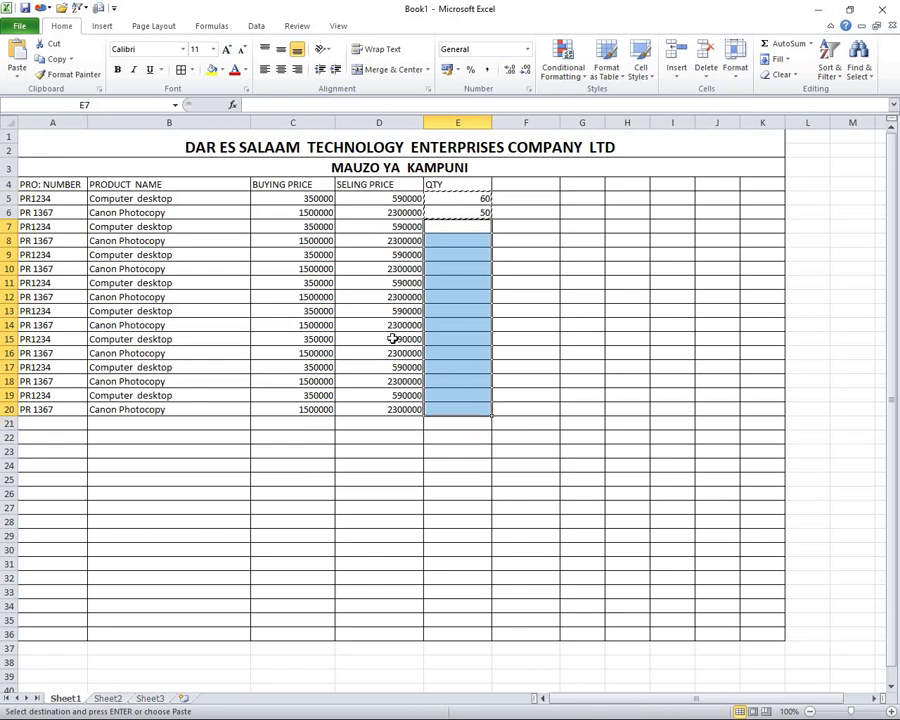
pyautogui.hotkey('ctrl', 'v')
pyautogui.click(390, 353)
pyautogui.click(130, 254)
pyautogui.click(160, 241)
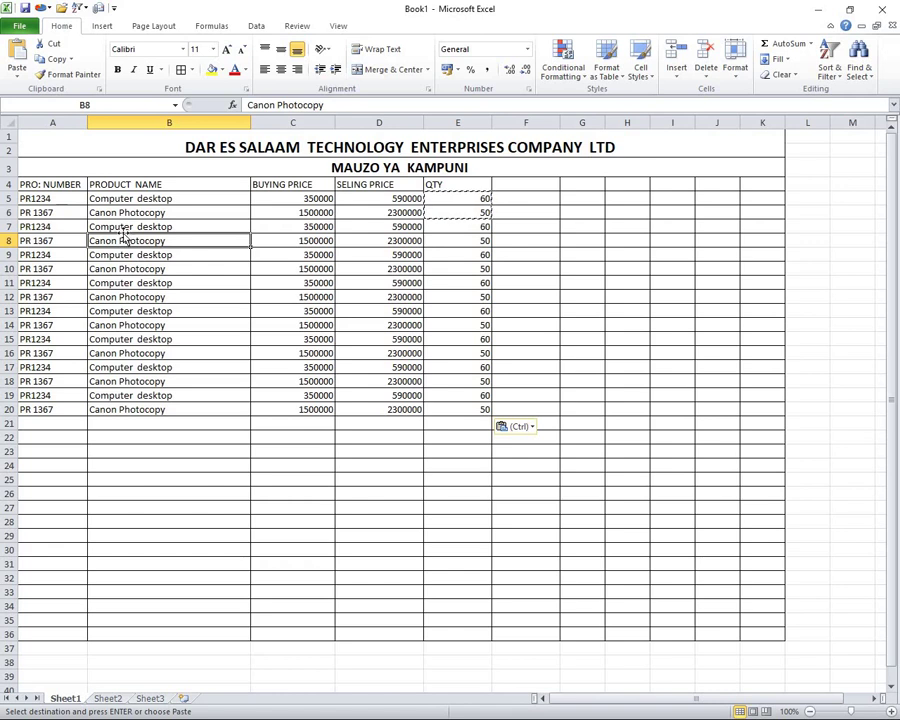
# Step: Edit B7 to 'Computer desktop hp', C7 to 390000 and D7 to 580000
pyautogui.doubleClick(128, 226)
pyautogui.write('hp')
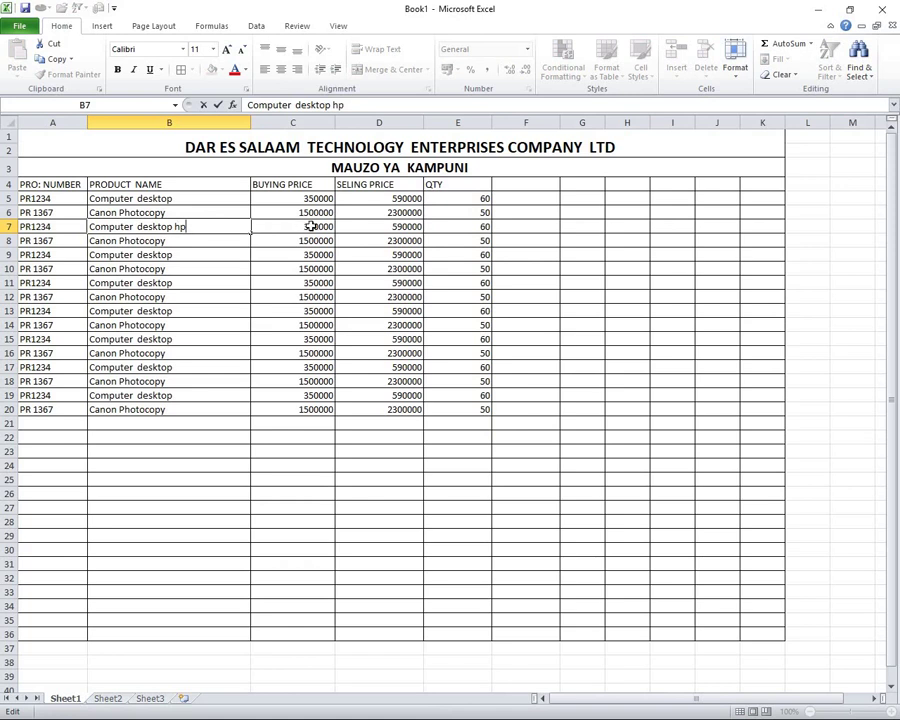
pyautogui.doubleClick(312, 227)
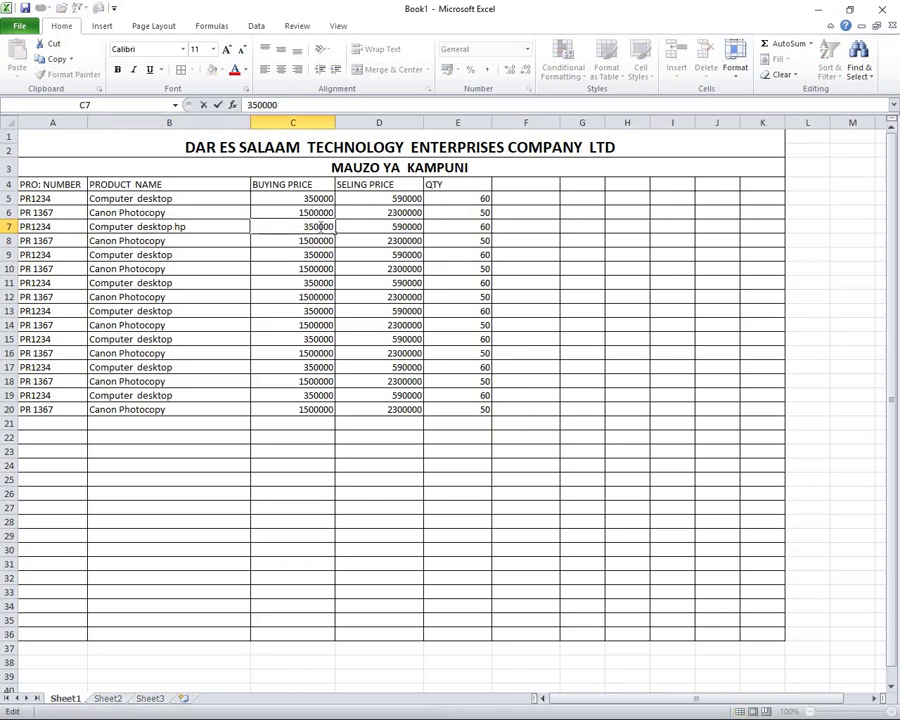
pyautogui.write('9')
pyautogui.click(400, 226)
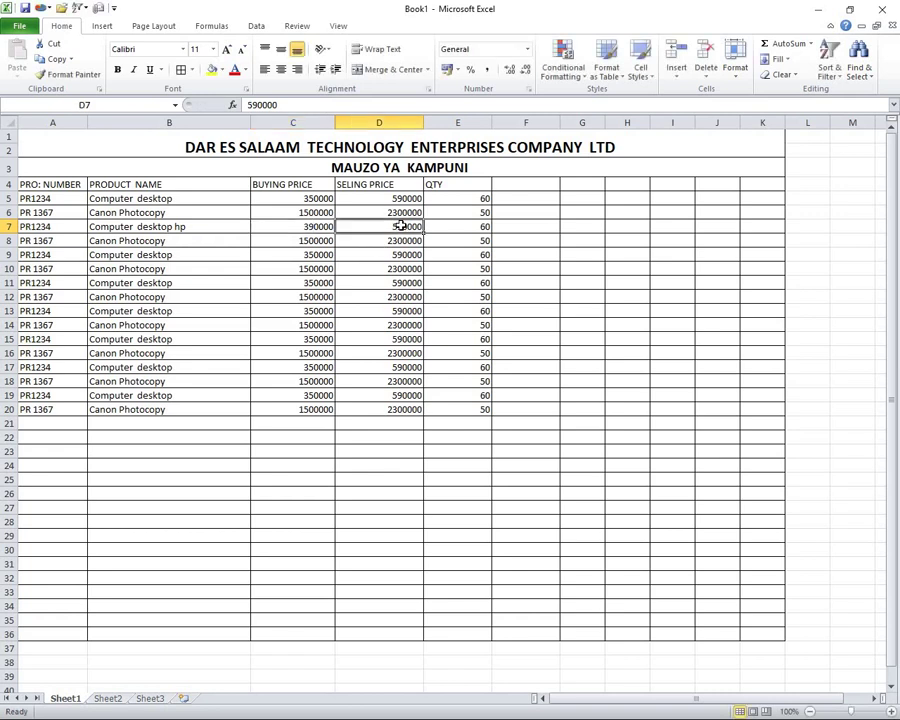
pyautogui.doubleClick(402, 227)
pyautogui.press('BackSpace')
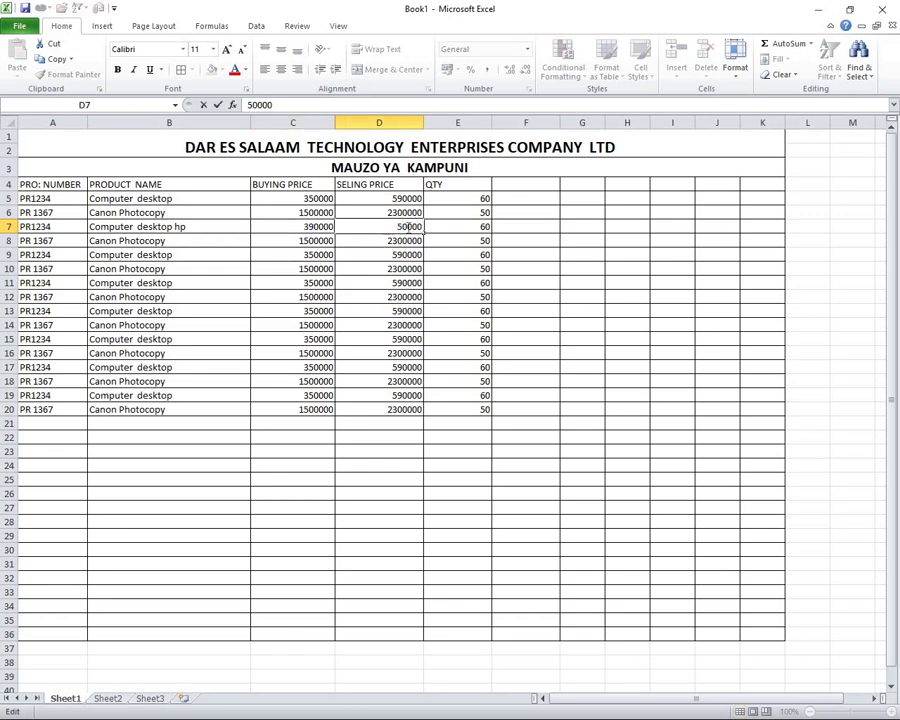
pyautogui.write('8')
pyautogui.click(627, 311)
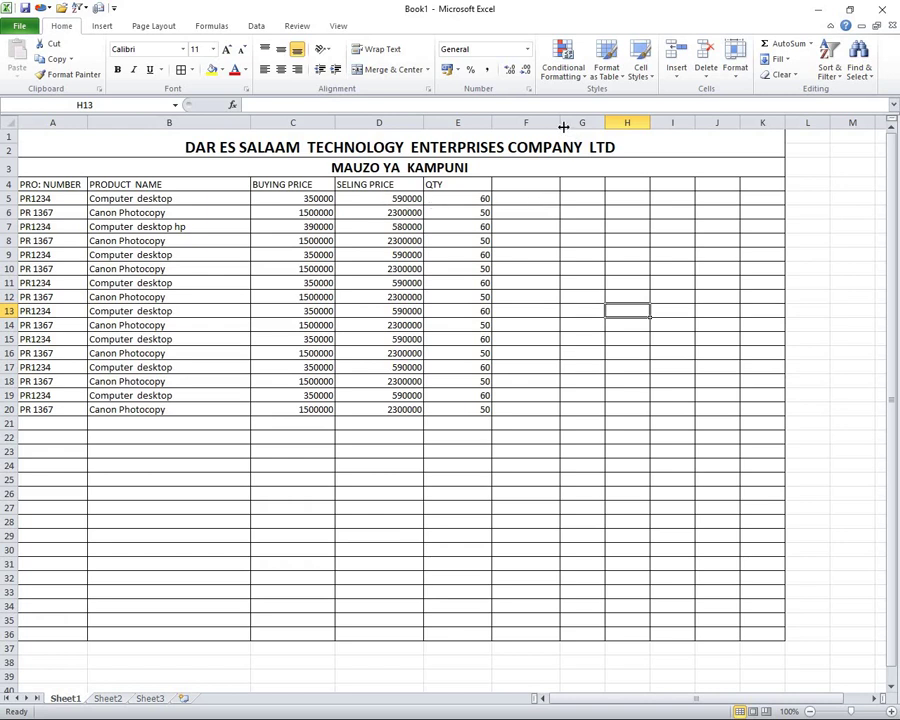
# Step: Widen columns F and G for the new heading
pyautogui.moveTo(570, 121); pyautogui.dragTo(578, 122)
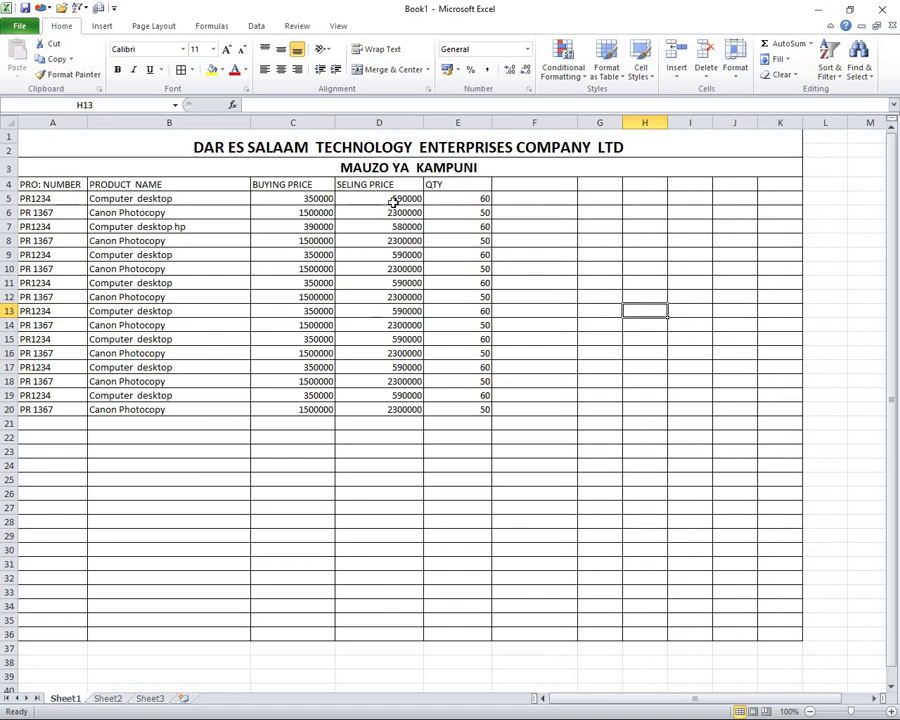
pyautogui.click(541, 184)
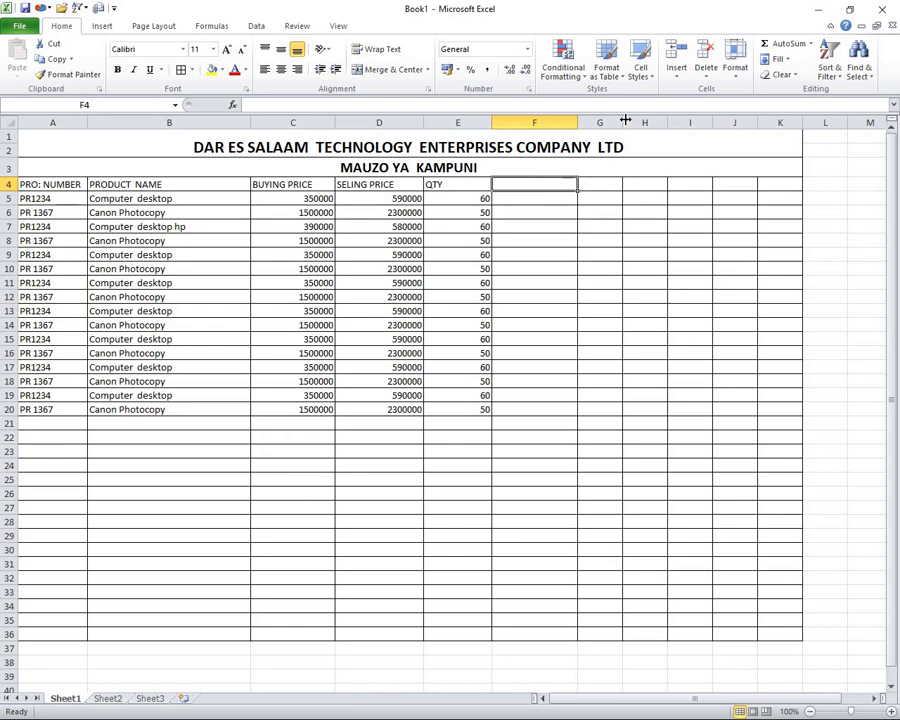
pyautogui.moveTo(622, 121); pyautogui.dragTo(670, 121)
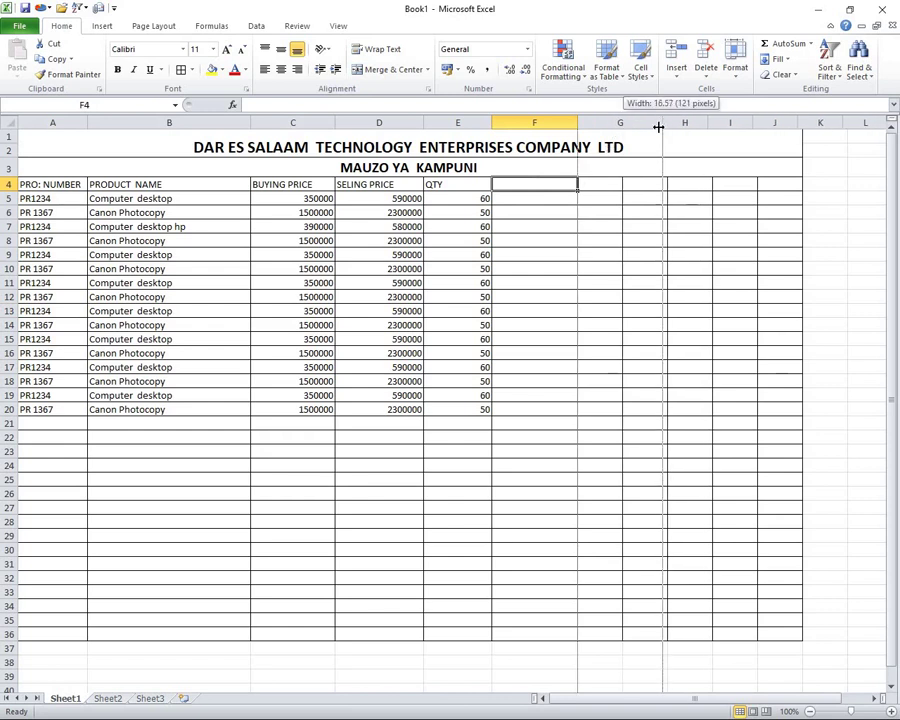
pyautogui.moveTo(663, 123); pyautogui.dragTo(659, 123)
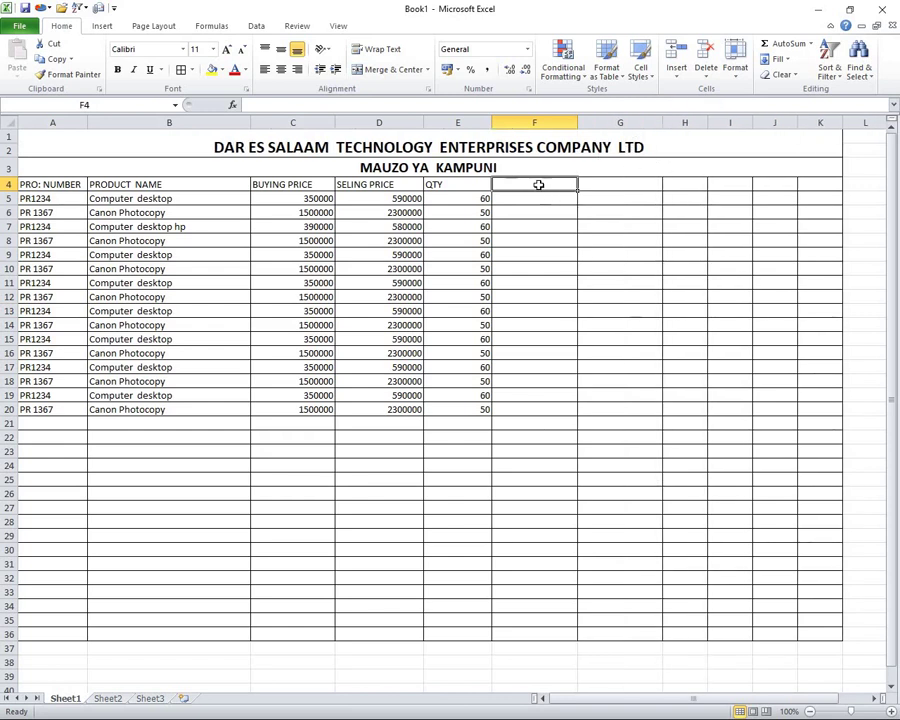
# Step: Enter the heading PROFITY / LOSS in cell F4
pyautogui.write('p[rofit')
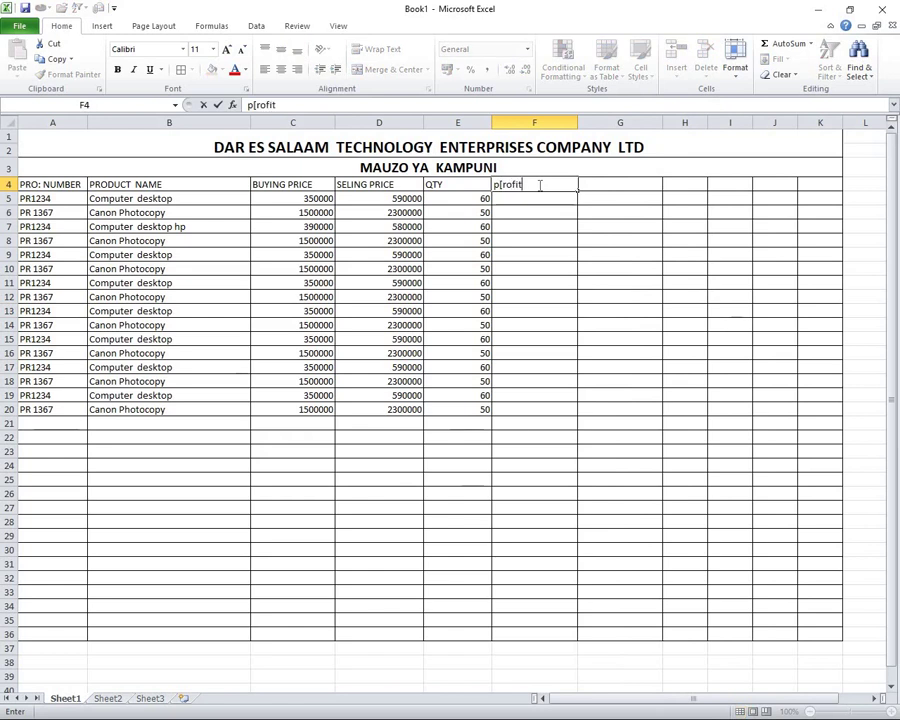
pyautogui.press('BackSpace')
pyautogui.press('BackSpace')
pyautogui.press('BackSpace')
pyautogui.press('BackSpace')
pyautogui.press('BackSpace')
pyautogui.press('BackSpace')
pyautogui.write('PRO')
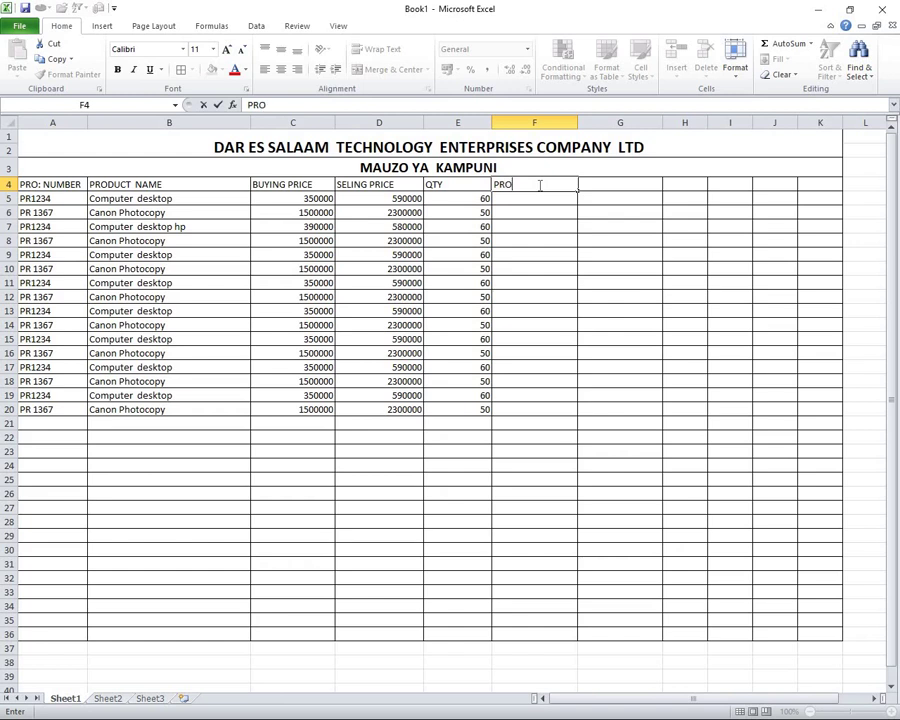
pyautogui.write('FITY')
pyautogui.click(596, 186)
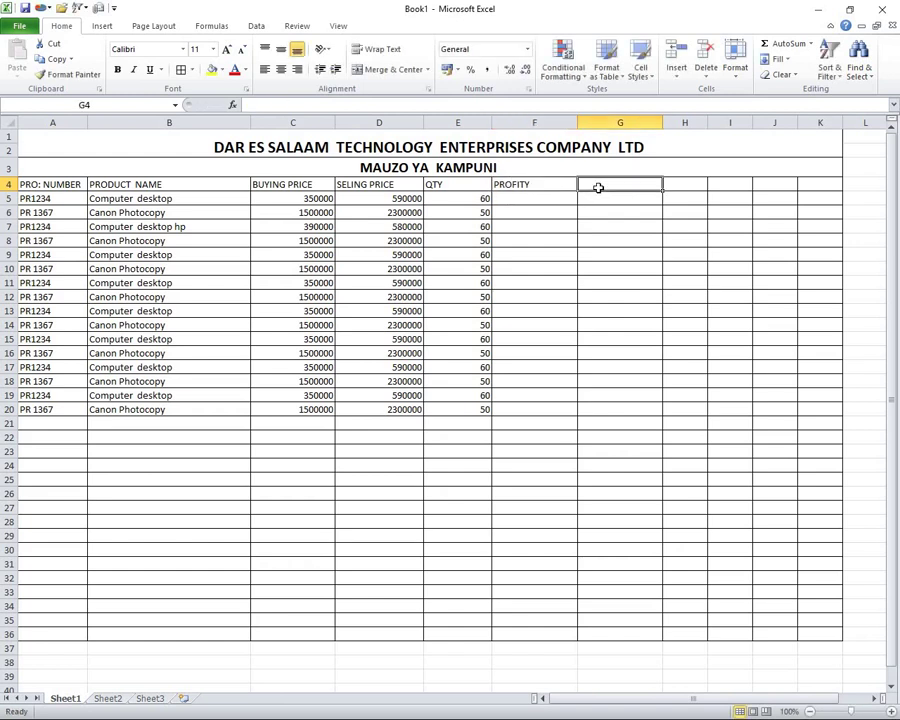
pyautogui.write('LOSS')
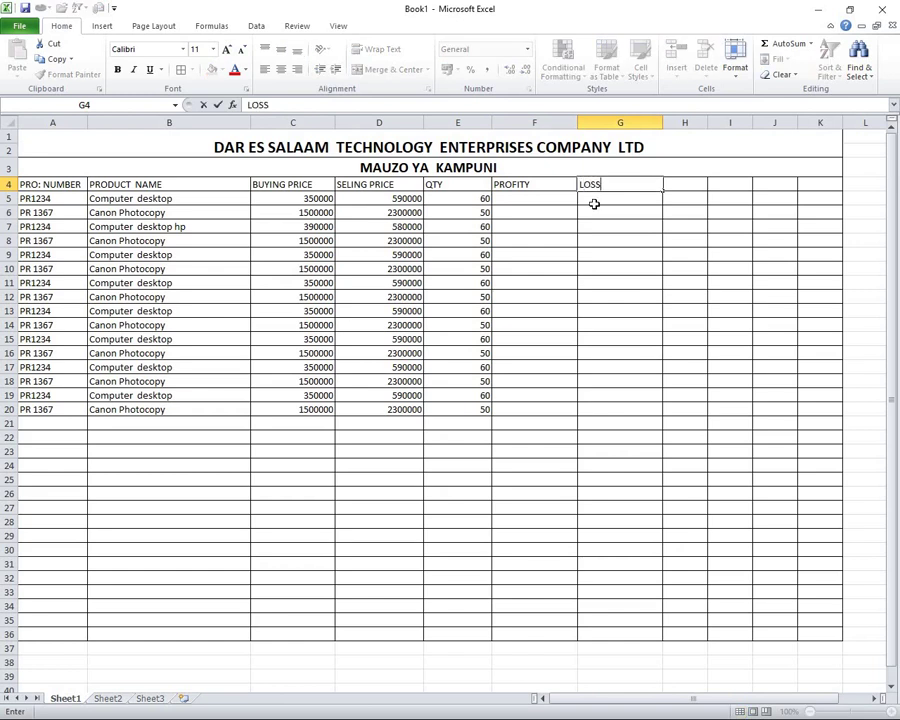
pyautogui.press('BackSpace')
pyautogui.press('BackSpace')
pyautogui.press('BackSpace')
pyautogui.doubleClick(524, 185)
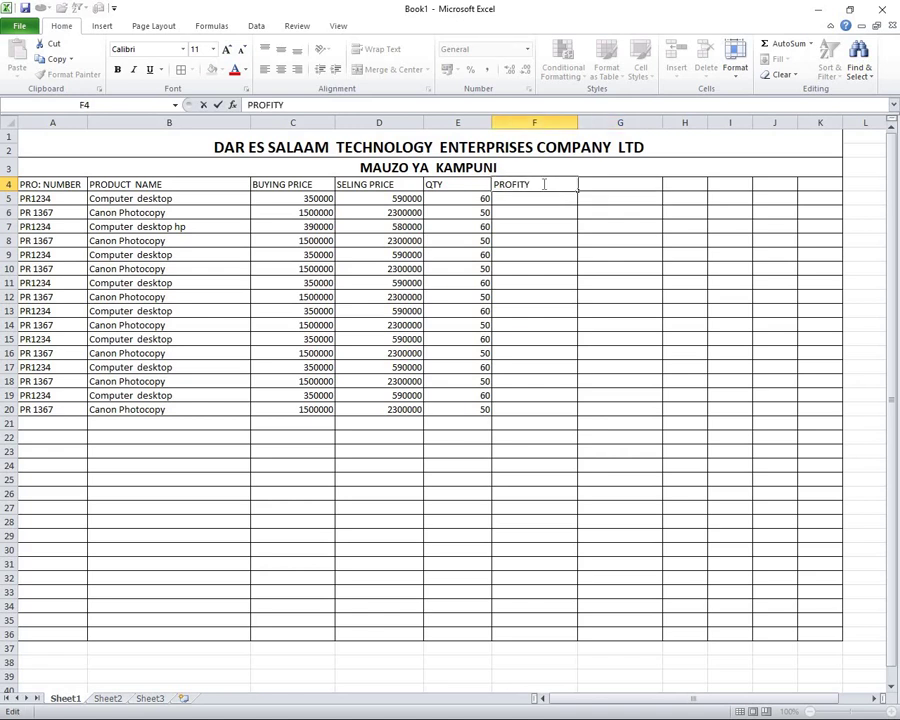
pyautogui.write('/LOSS')
pyautogui.click(546, 201)
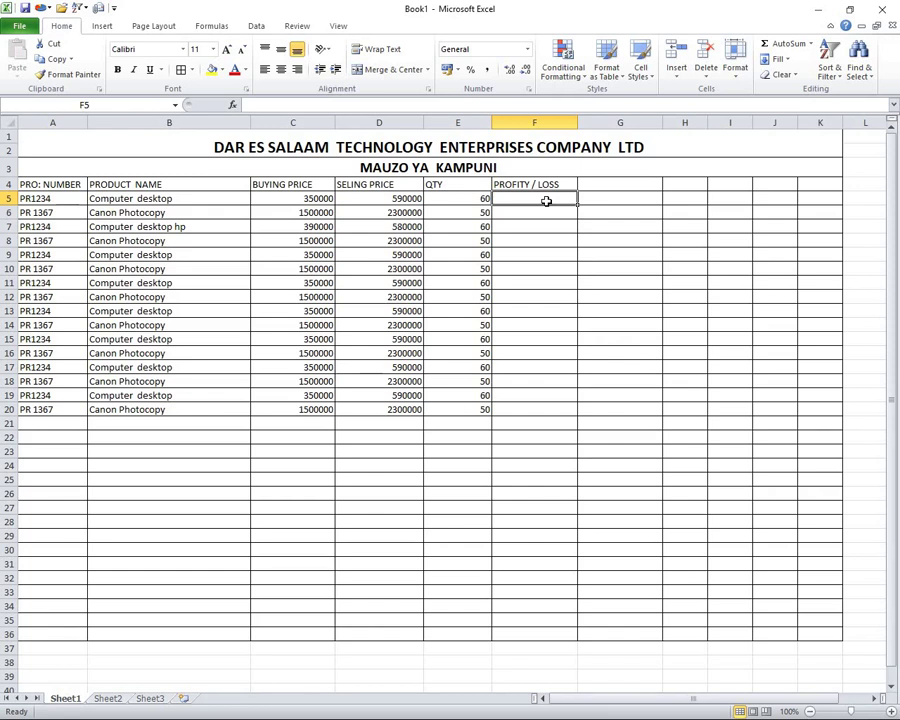
# Step: Style the company title purple (Accent4) and the MAUZO YA KAMPUNI row green (Accent3)
pyautogui.click(259, 147)
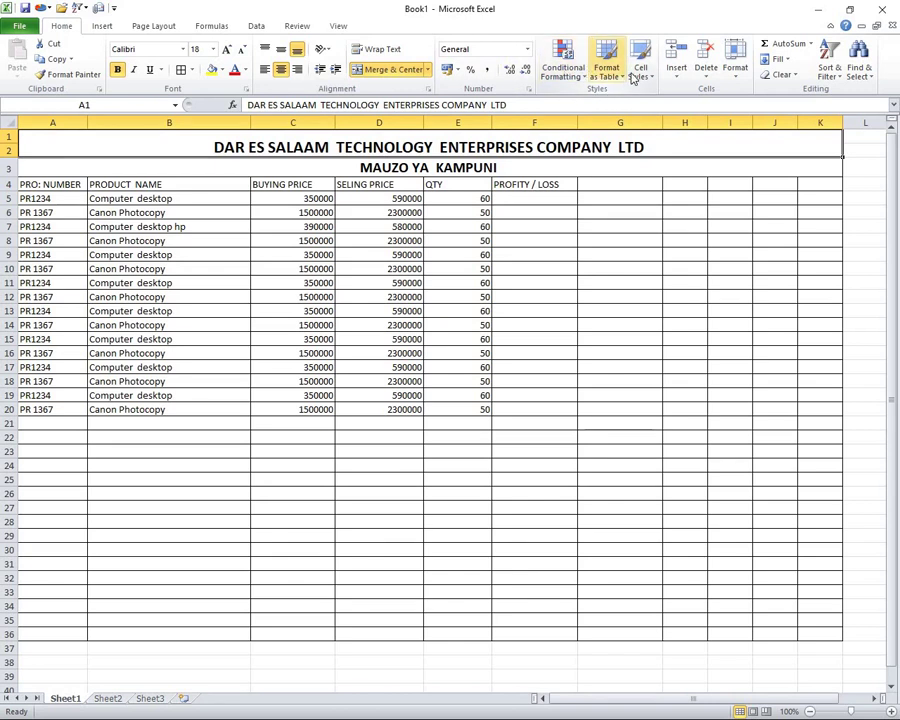
pyautogui.click(643, 70)
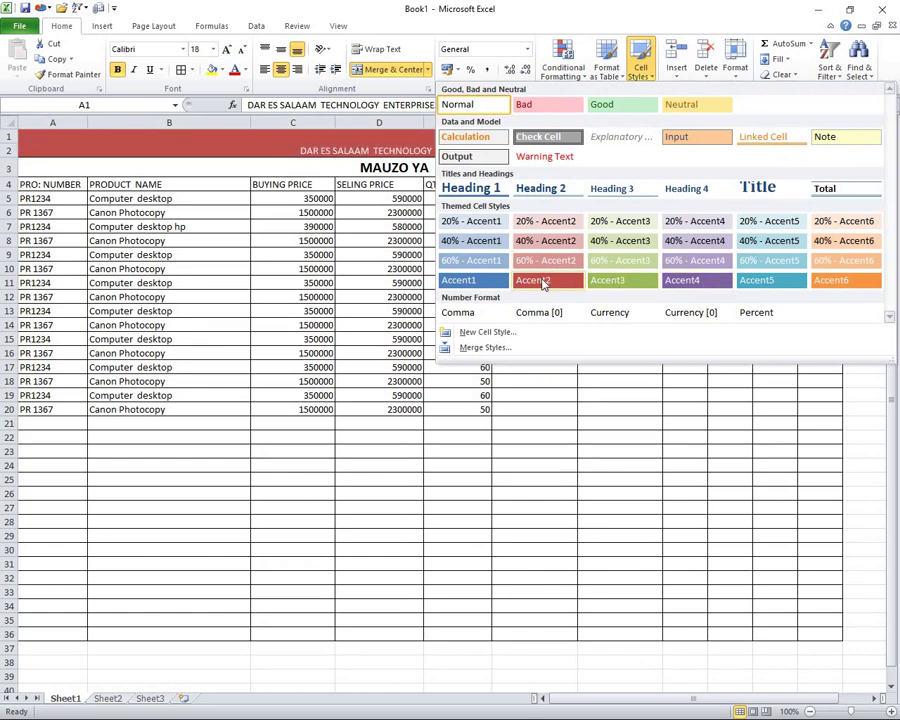
pyautogui.click(688, 282)
pyautogui.click(438, 172)
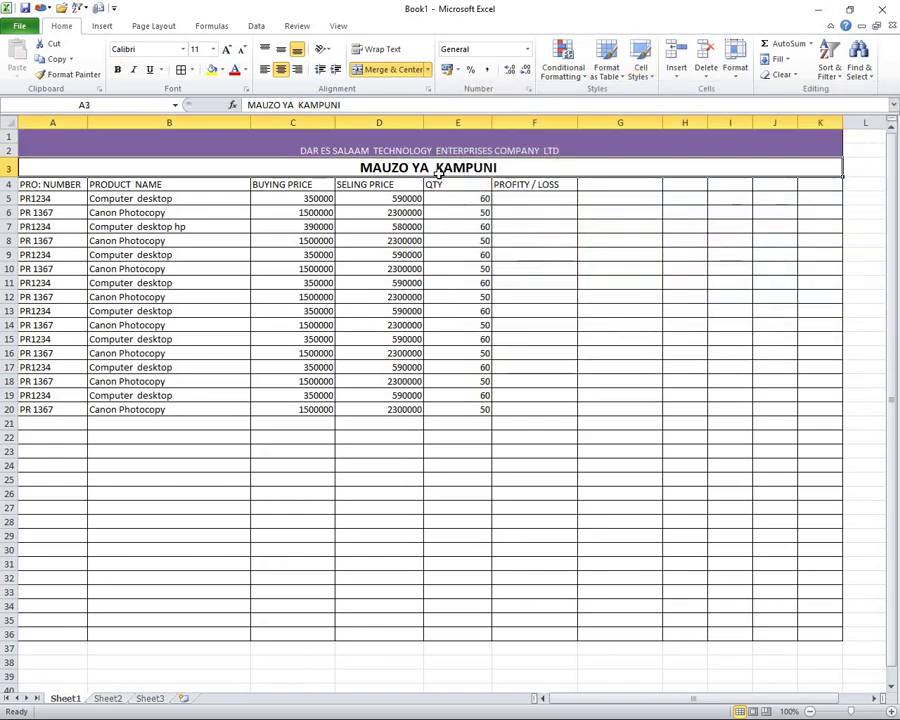
pyautogui.click(648, 76)
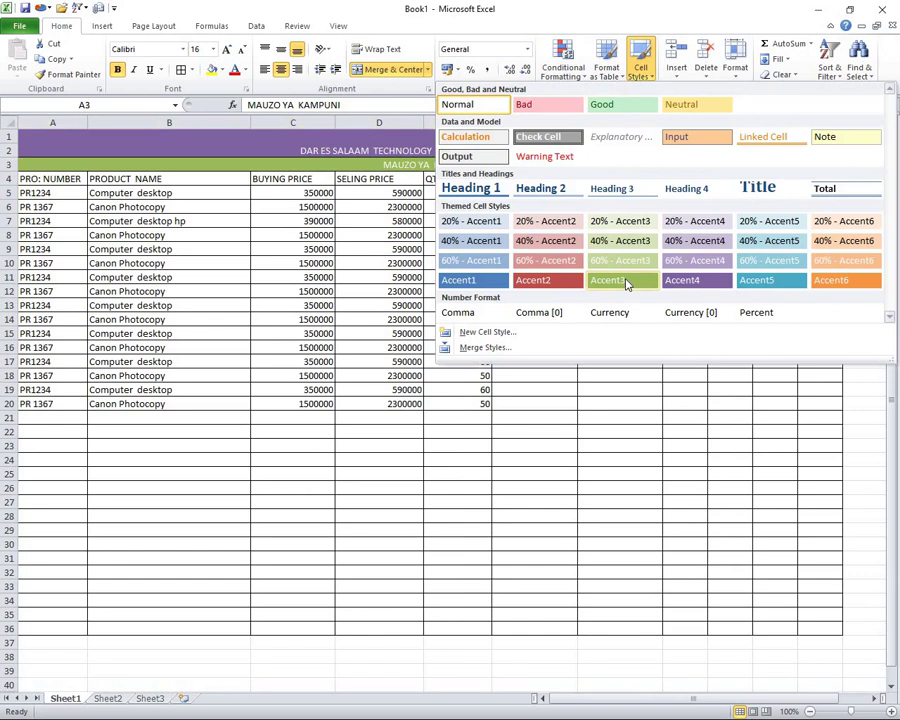
pyautogui.click(626, 285)
pyautogui.click(66, 182)
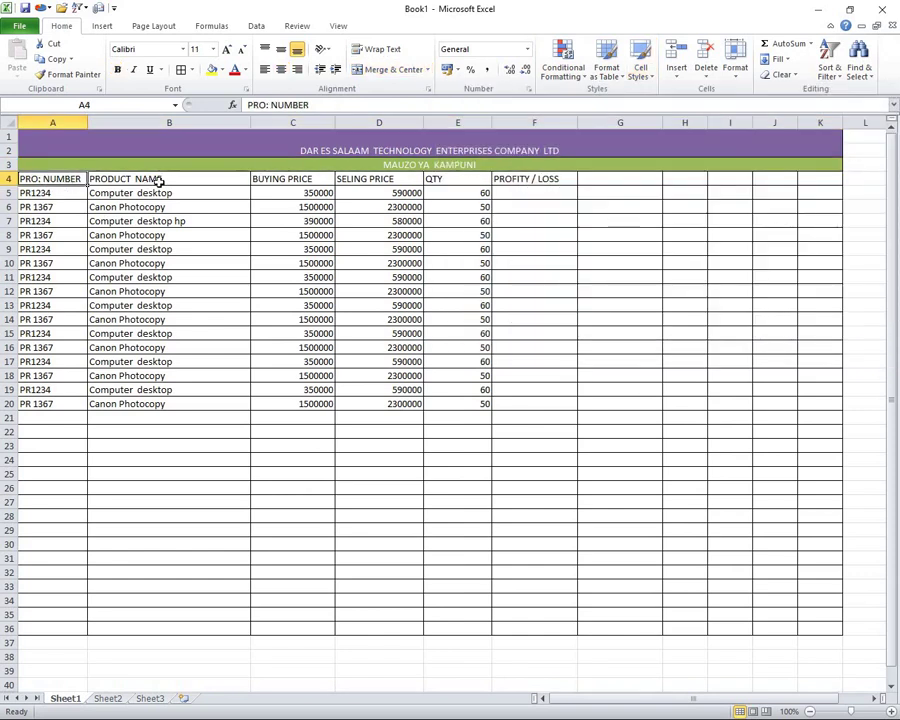
# Step: Apply the purple Accent4 cell style to the table's header row 4
pyautogui.moveTo(158, 181); pyautogui.dragTo(814, 180)
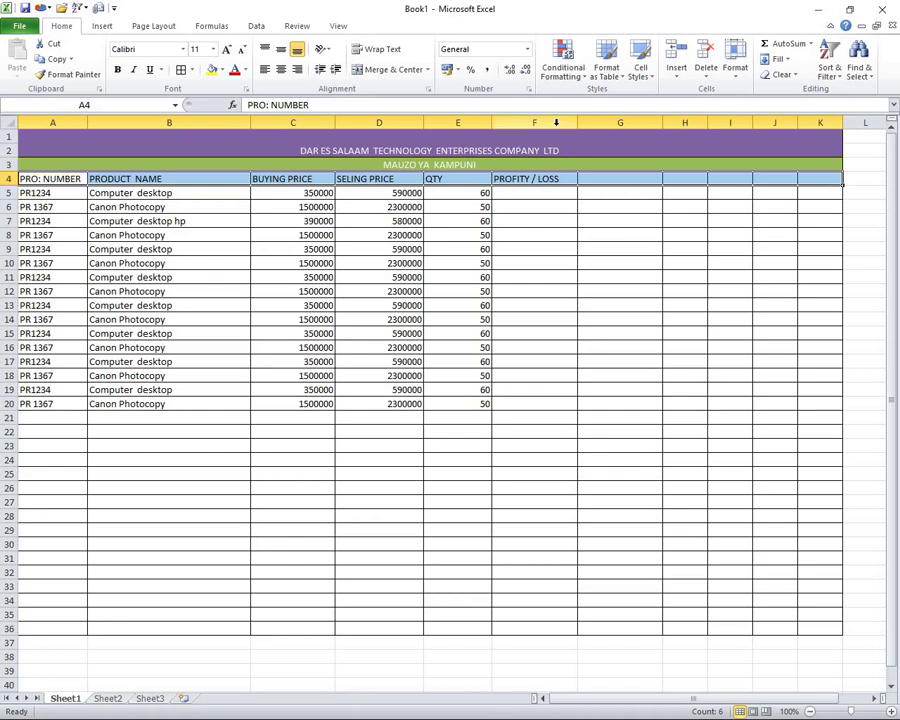
pyautogui.click(650, 80)
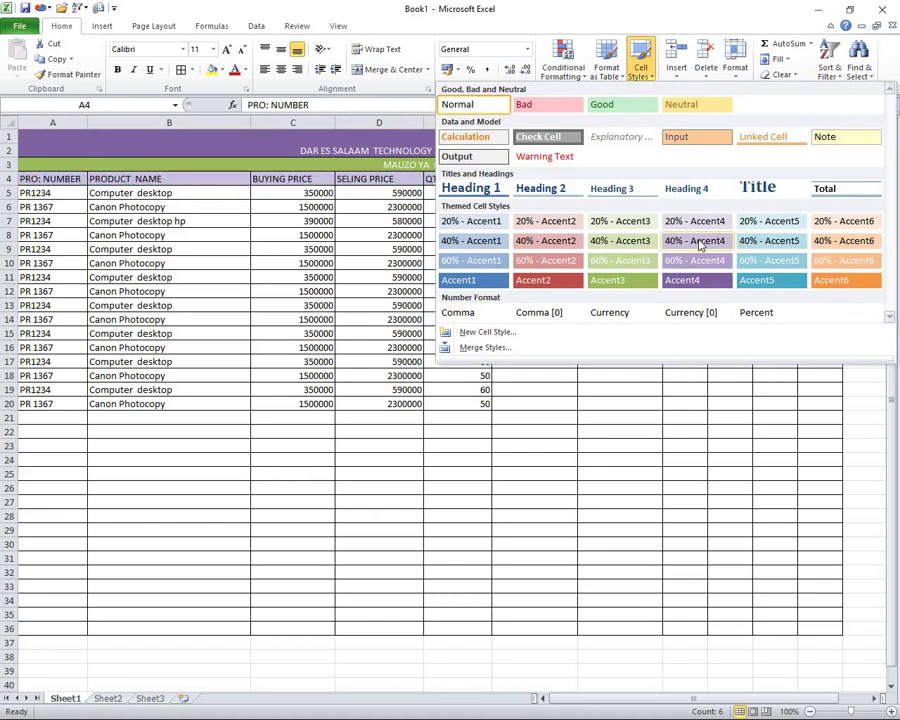
pyautogui.click(693, 283)
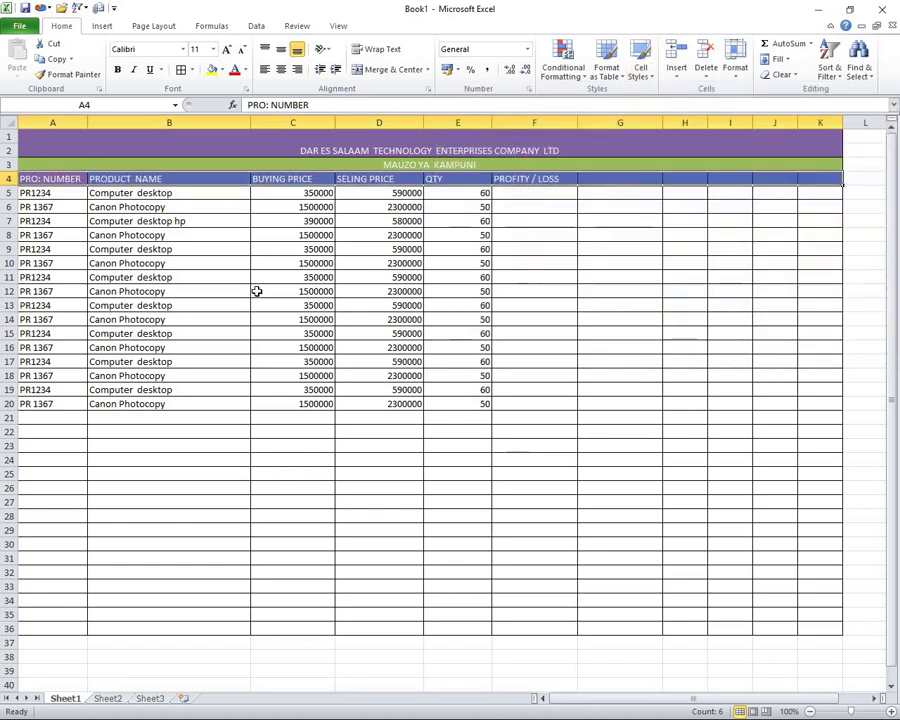
pyautogui.click(257, 291)
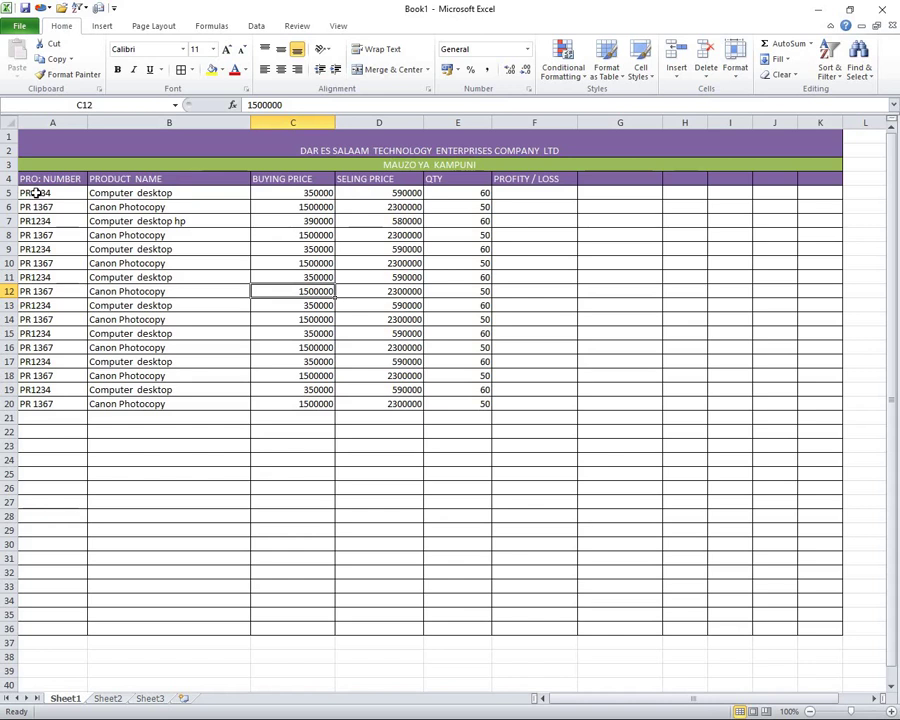
# Step: Give the product numbers in A5:A20 the blue Accent1 cell style
pyautogui.moveTo(36, 192); pyautogui.dragTo(44, 402)
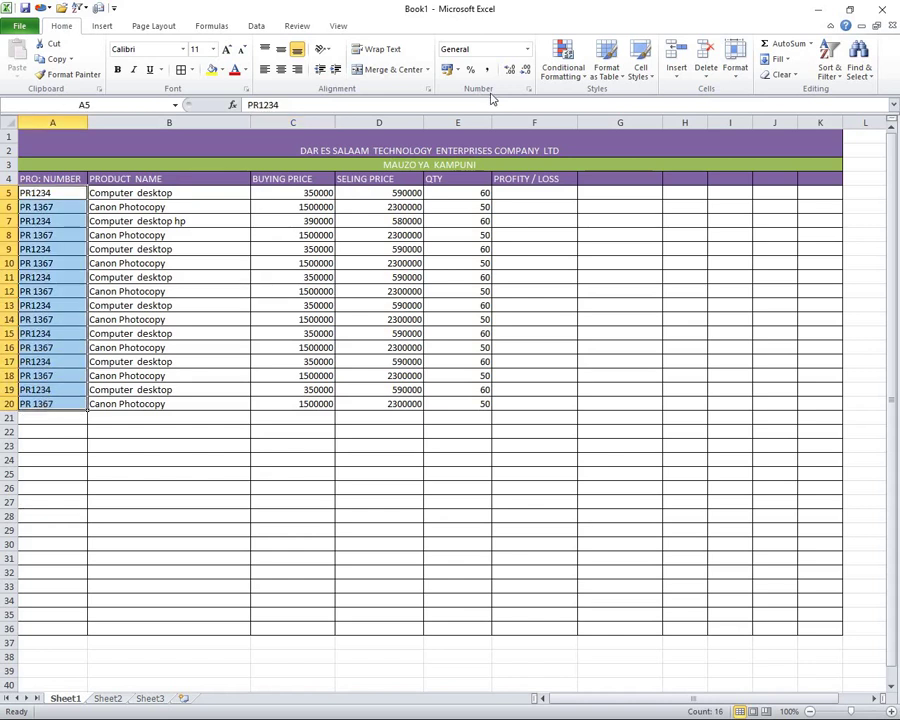
pyautogui.click(647, 74)
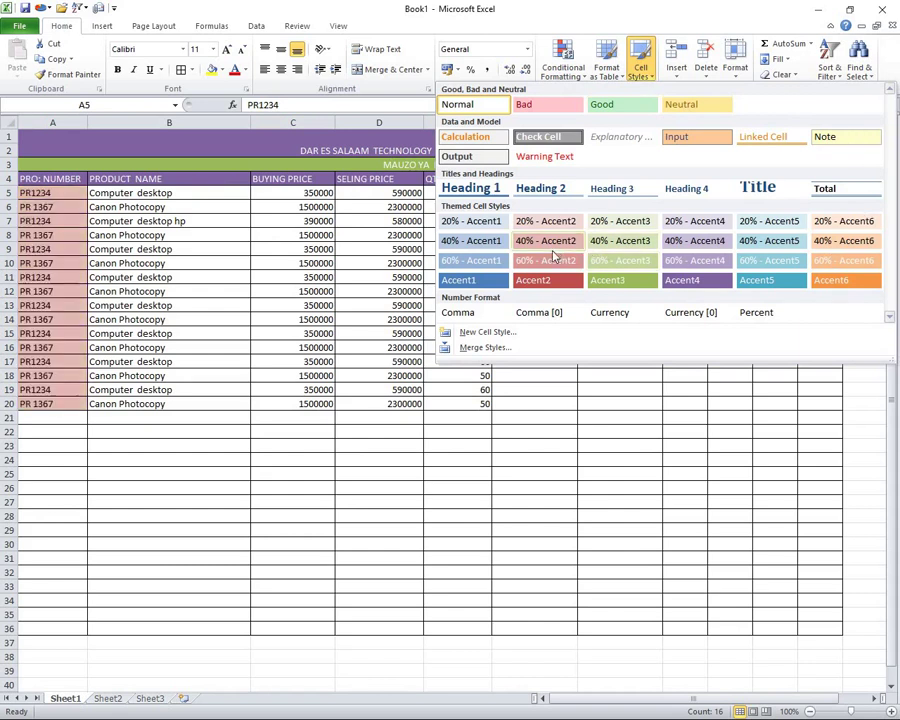
pyautogui.click(482, 290)
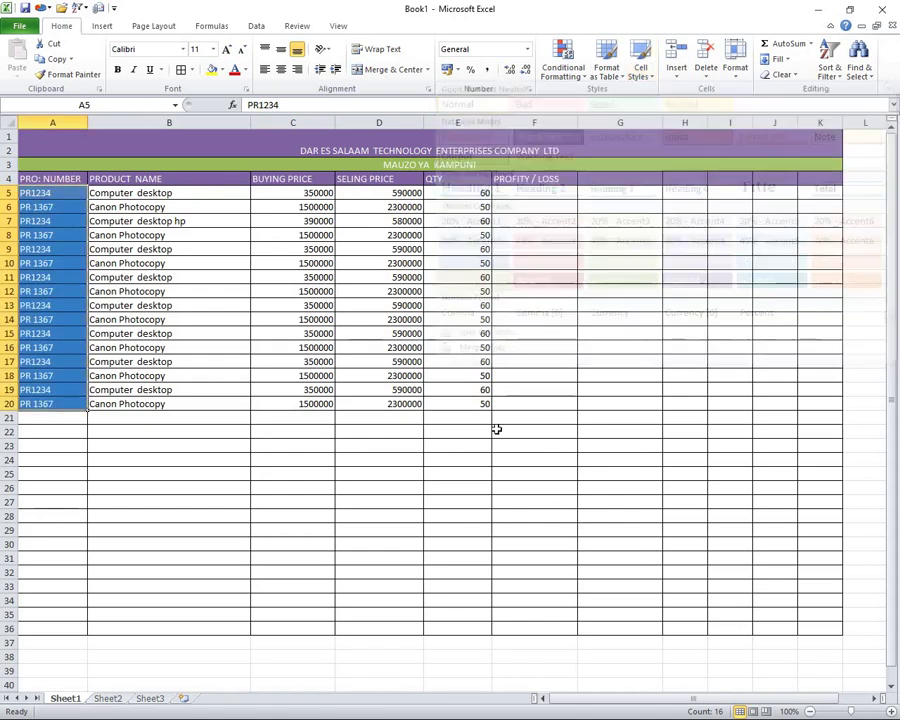
pyautogui.click(496, 430)
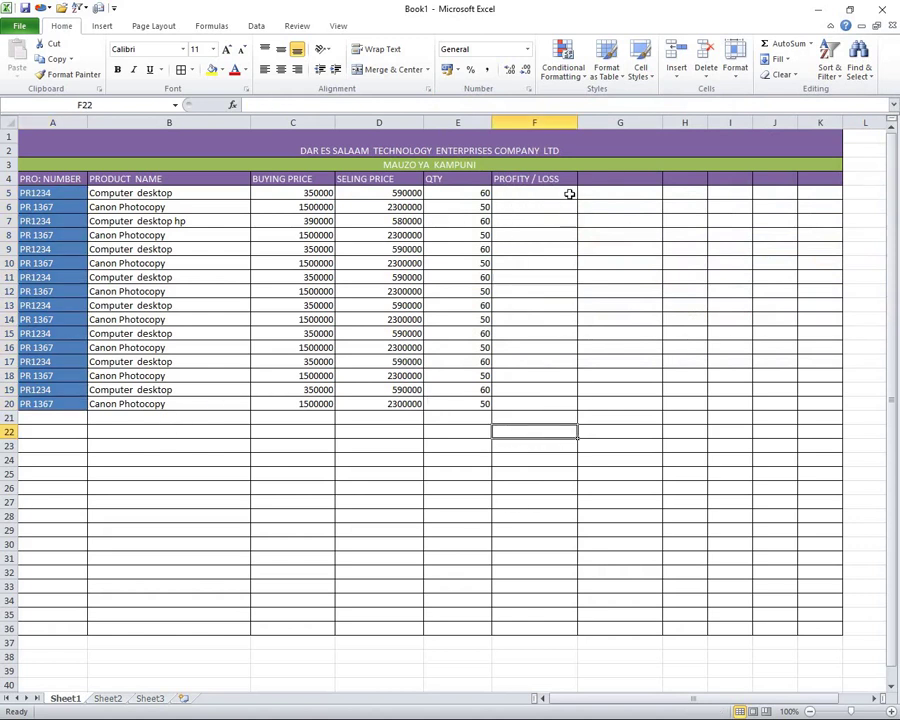
# Step: Apply the purple Accent4 cell style to F5:K20
pyautogui.moveTo(517, 196)
pyautogui.mouseDown()
pyautogui.moveTo(713, 223)
pyautogui.moveTo(779, 263)
pyautogui.moveTo(808, 410)
pyautogui.moveTo(826, 404)
pyautogui.mouseUp()
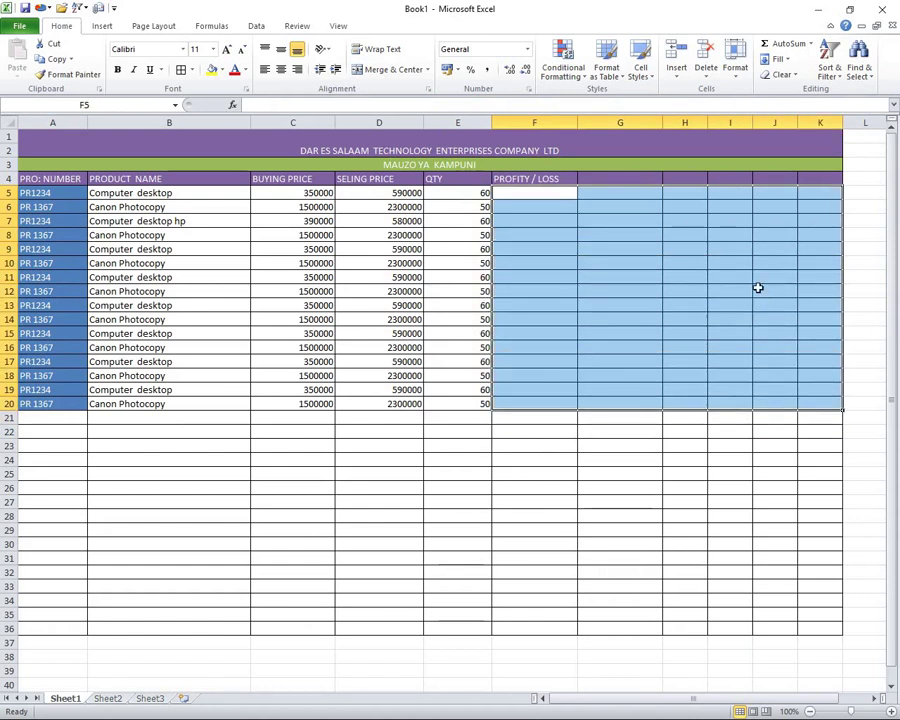
pyautogui.click(653, 75)
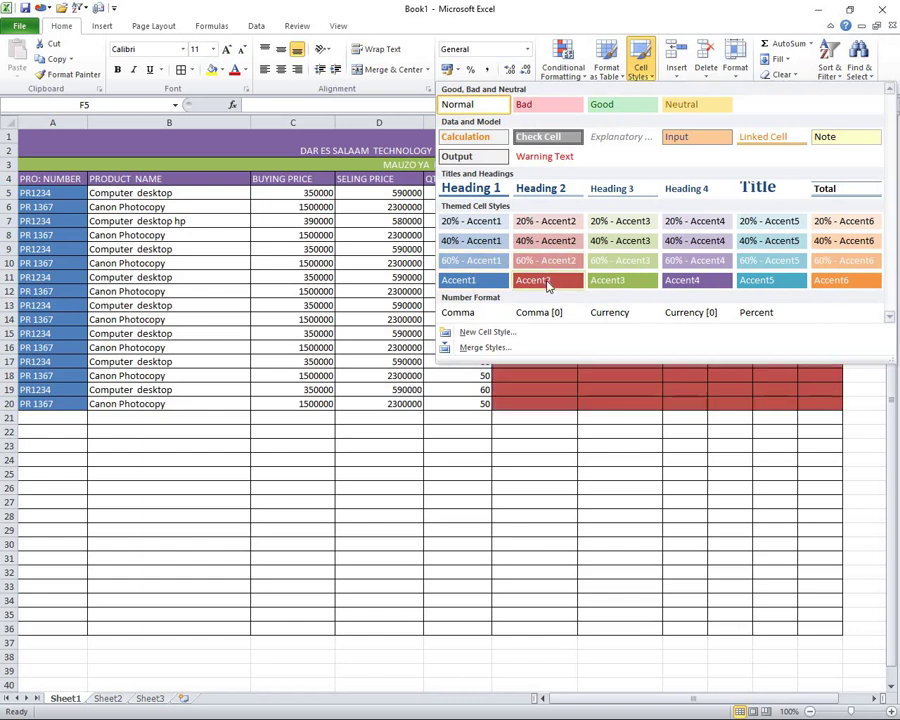
pyautogui.click(700, 283)
pyautogui.click(712, 440)
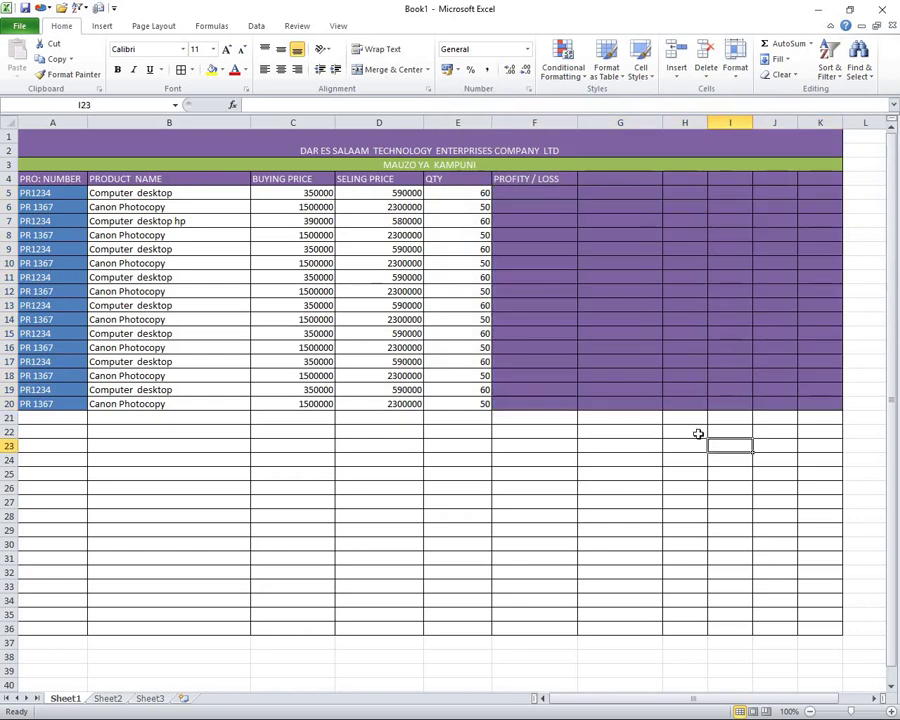
# Step: Apply the green Good cell style to F4:K20, including the PROFITY / LOSS heading
pyautogui.moveTo(512, 184)
pyautogui.mouseDown()
pyautogui.moveTo(833, 415)
pyautogui.moveTo(830, 406)
pyautogui.mouseUp()
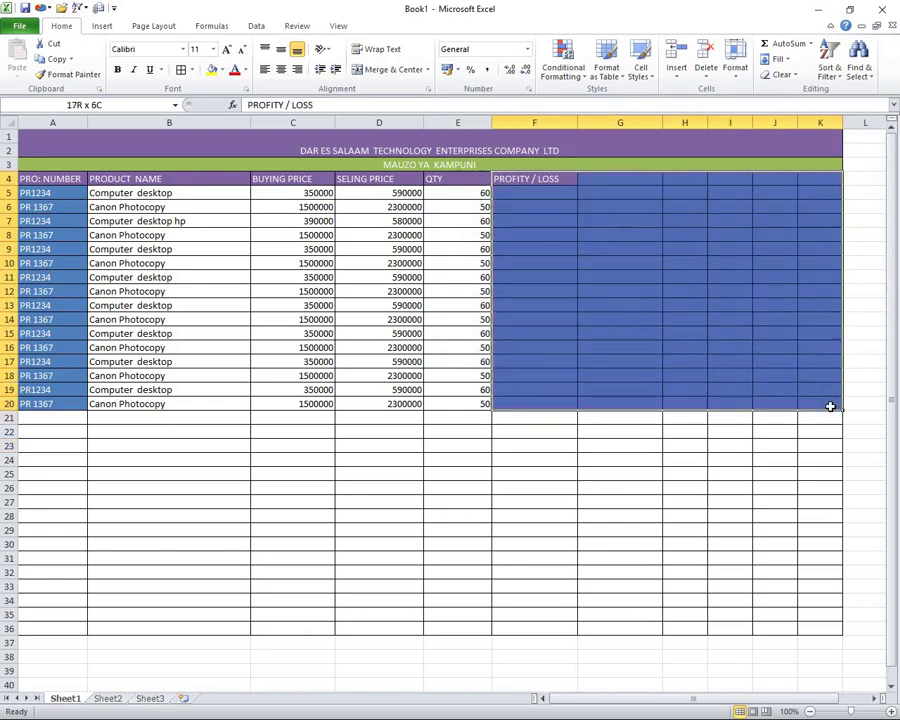
pyautogui.click(650, 72)
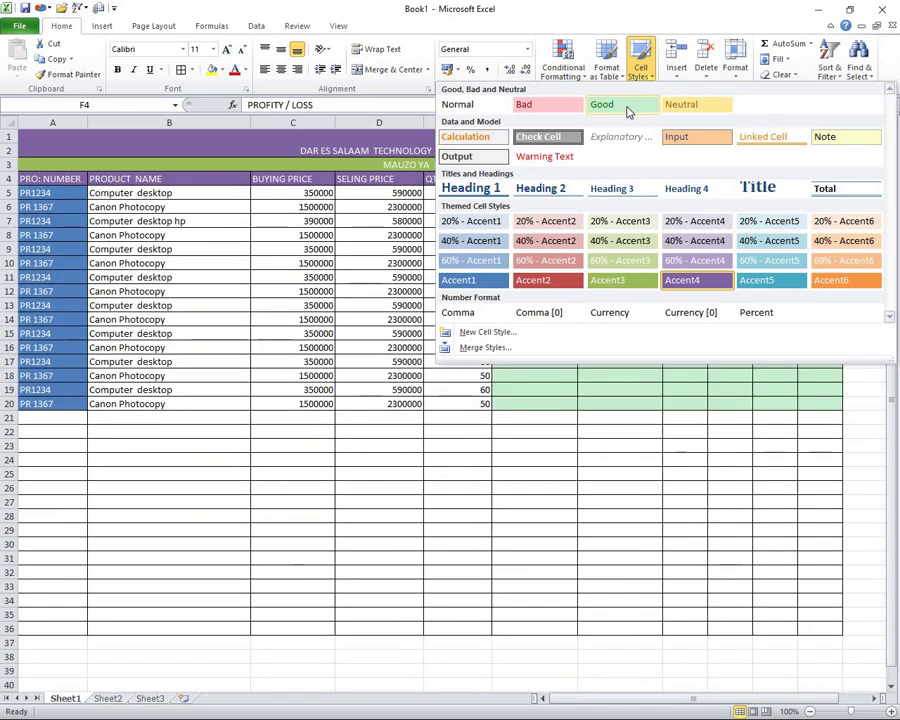
pyautogui.click(628, 108)
pyautogui.click(754, 484)
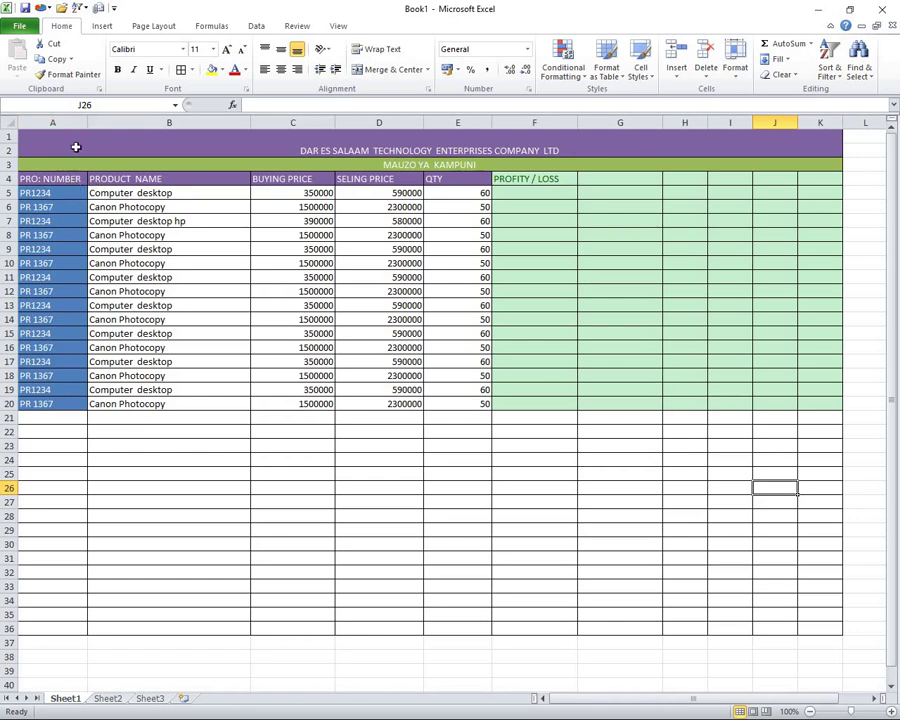
# Step: Make the product-number column A slightly narrower
pyautogui.moveTo(87, 121); pyautogui.dragTo(76, 120)
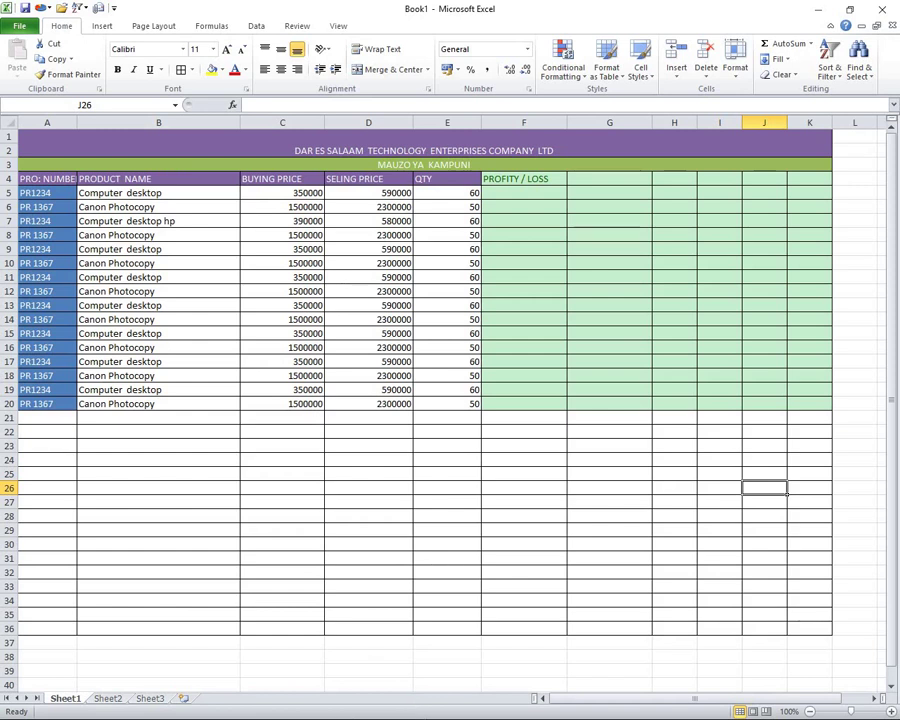
# Step: Bring the EXCEL PART 2 Word document forward, scroll to its top, then reopen the Start menu
pyautogui.press('super')
pyautogui.click(298, 709)
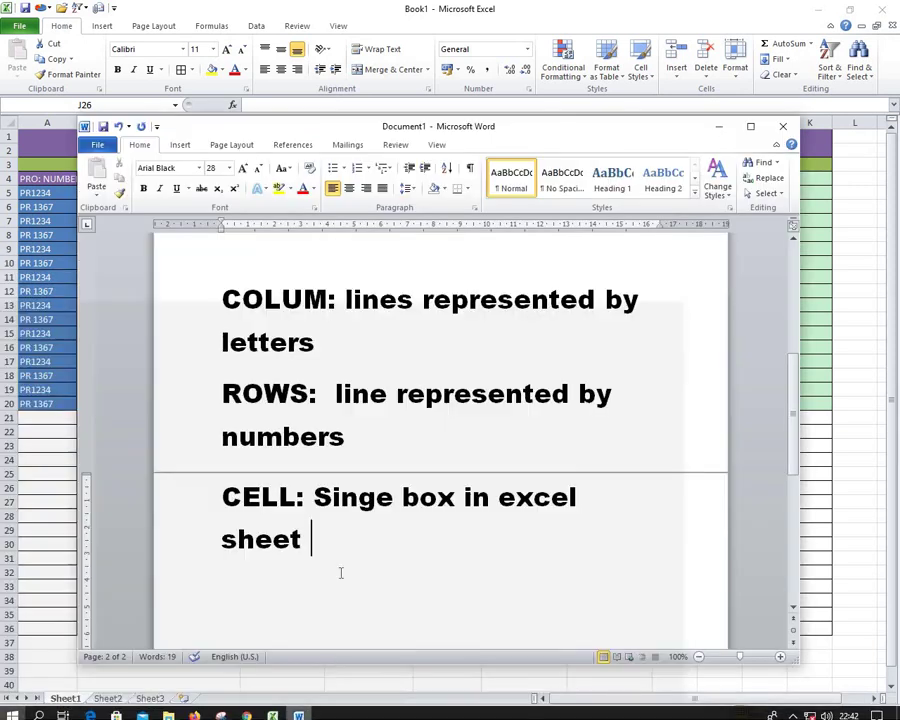
pyautogui.scroll(2, 450, 366)
pyautogui.scroll(3, 450, 366)
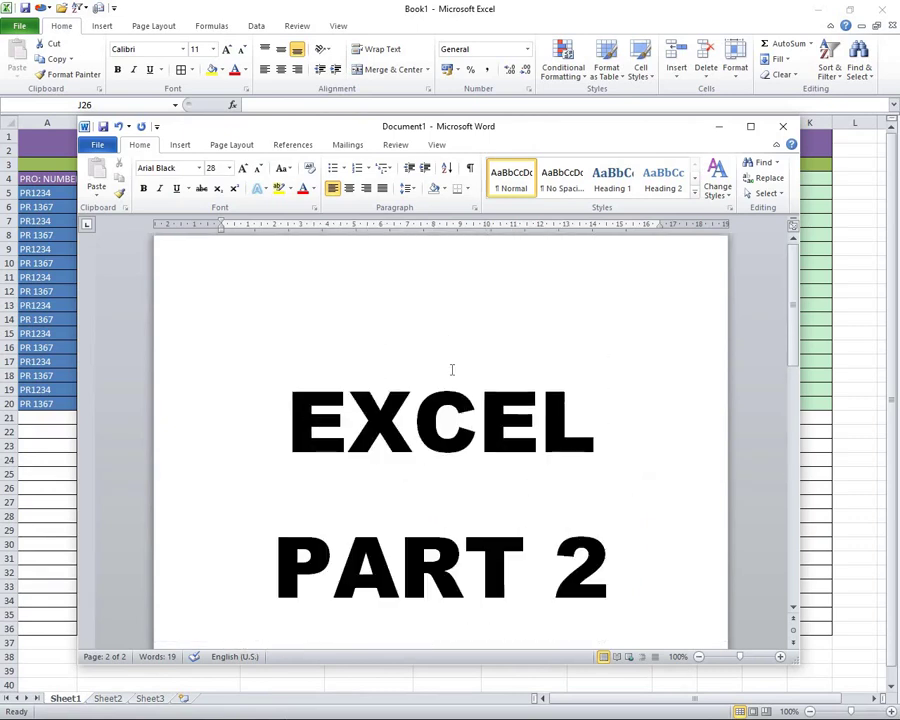
pyautogui.moveTo(497, 120)
pyautogui.mouseDown()
pyautogui.moveTo(519, 315)
pyautogui.moveTo(543, 214)
pyautogui.moveTo(546, 372)
pyautogui.moveTo(559, 280)
pyautogui.mouseUp()
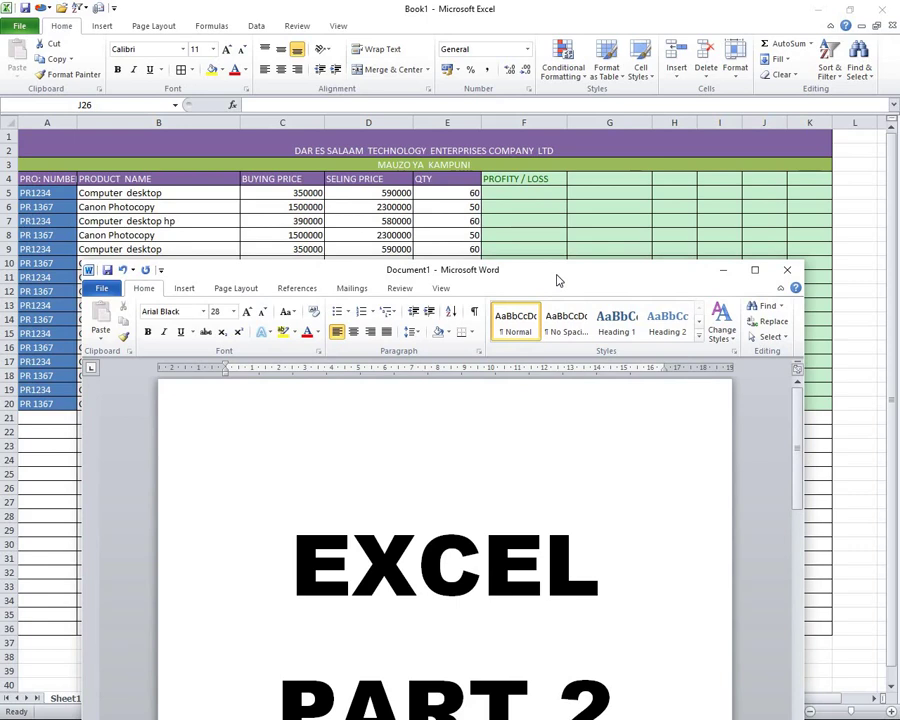
pyautogui.moveTo(558, 280); pyautogui.dragTo(564, 190)
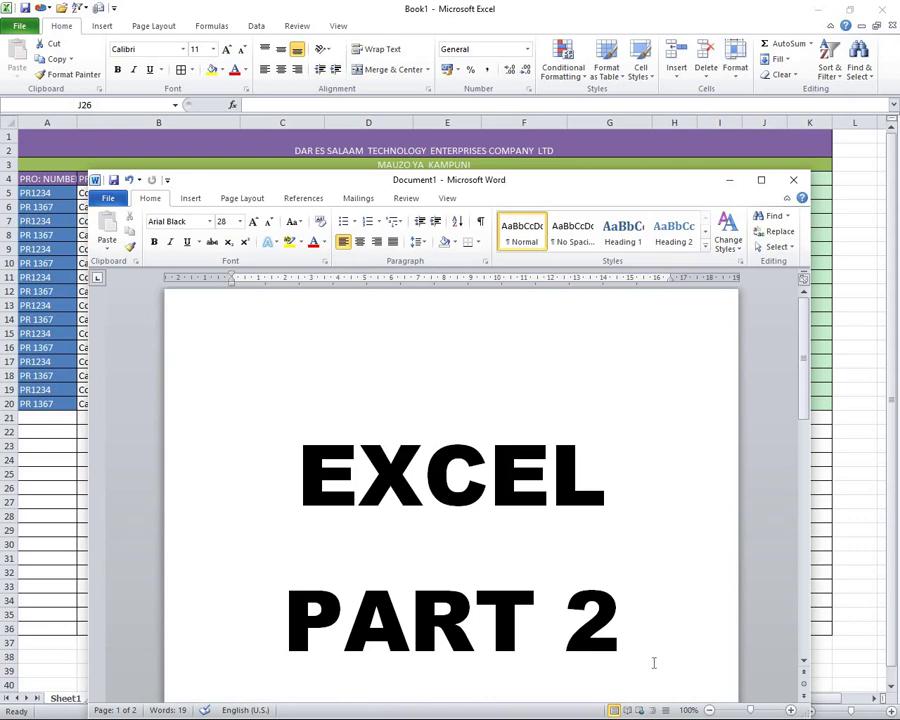
pyautogui.click(687, 710)
pyautogui.press('super')
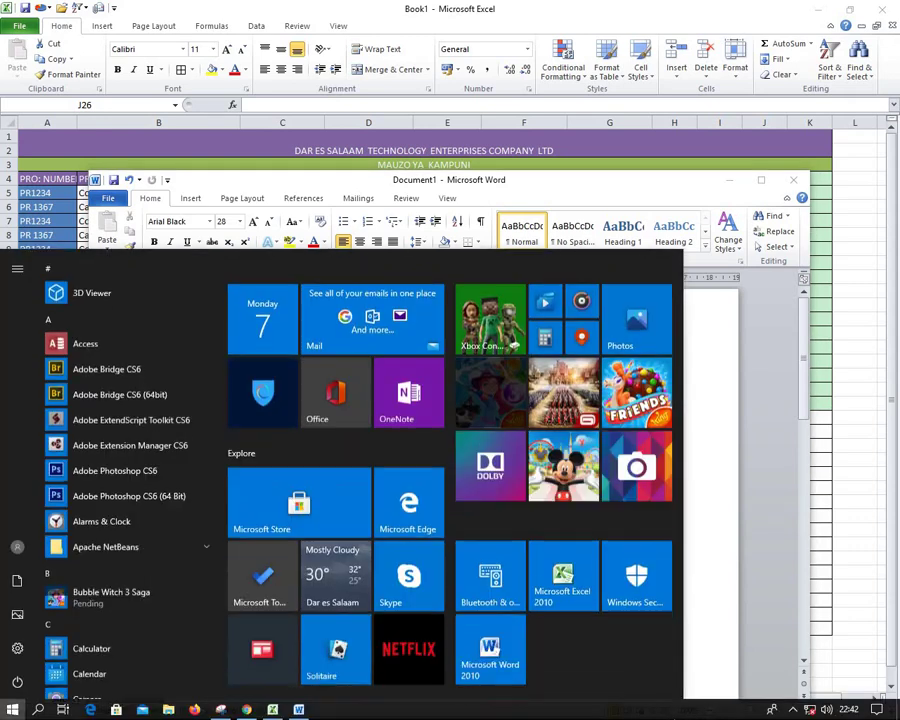